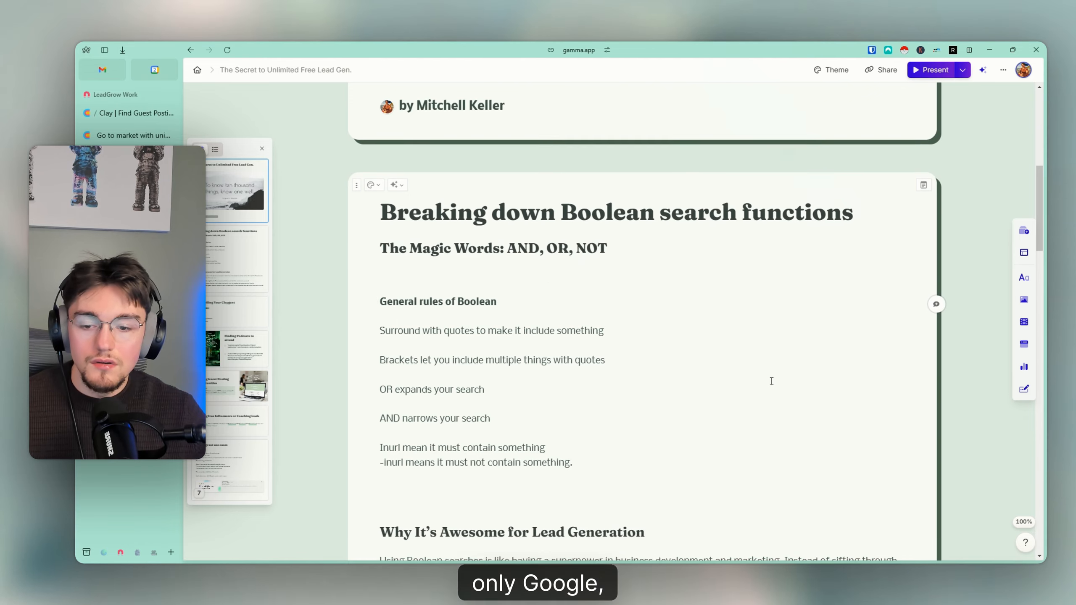
# Review the Boolean search functions card, covering the magic words AND, OR, NOT and the general rules of Boolean.
pyautogui.scroll(-2, 771, 381)
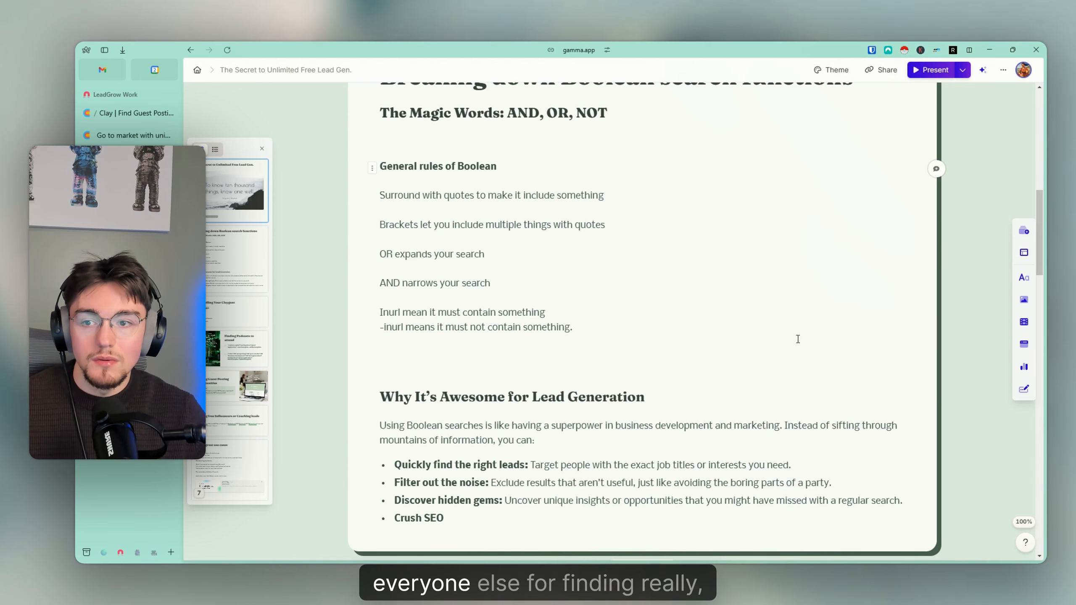
pyautogui.scroll(1, 784, 319)
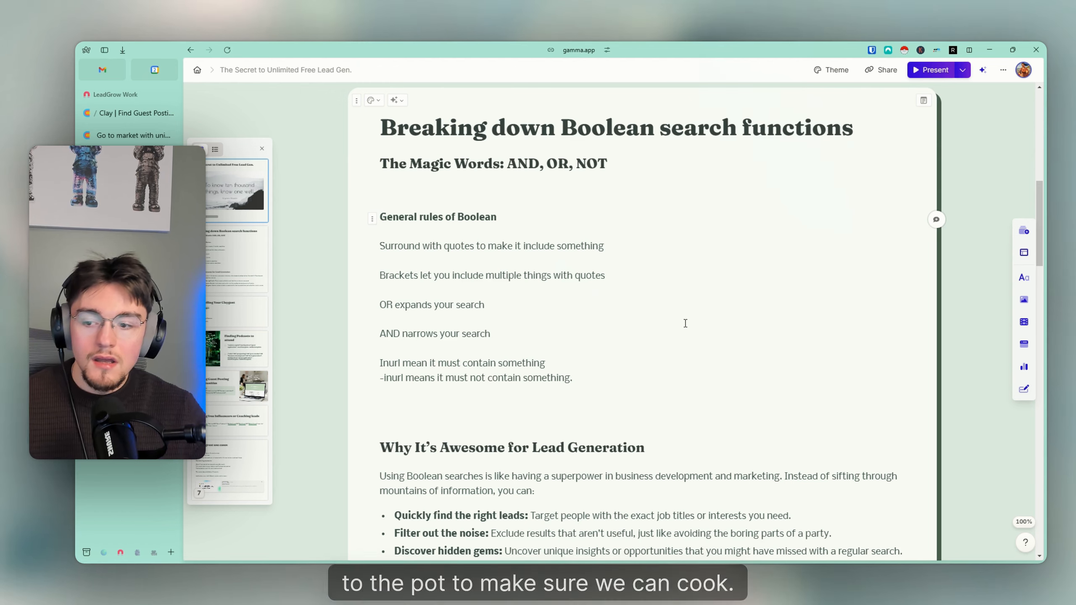
pyautogui.moveTo(699, 380); pyautogui.dragTo(381, 163)
pyautogui.click(768, 170)
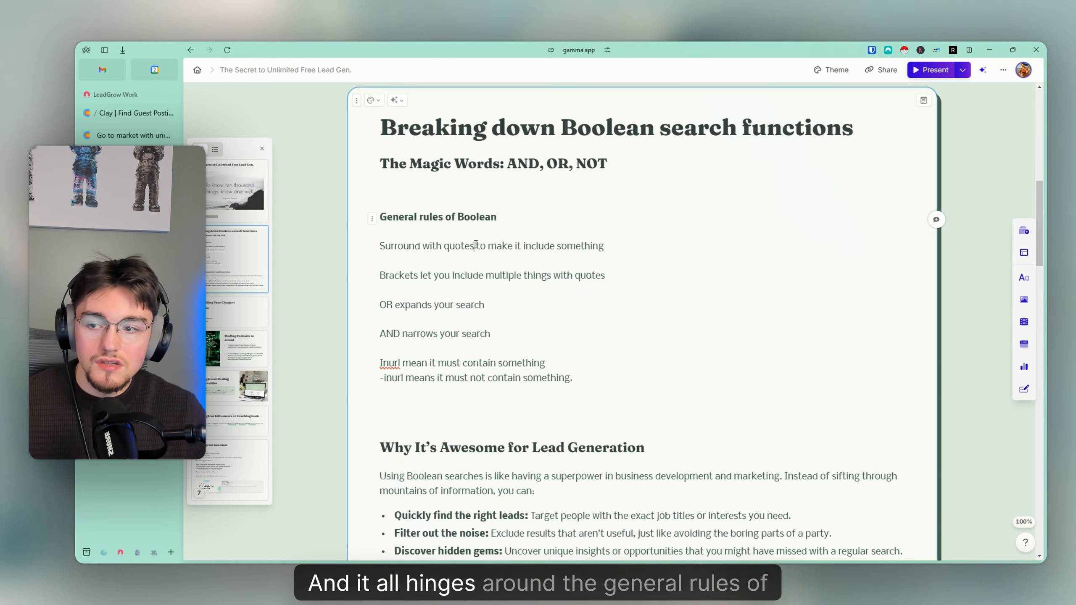
pyautogui.moveTo(576, 268); pyautogui.dragTo(582, 274)
pyautogui.click(663, 288)
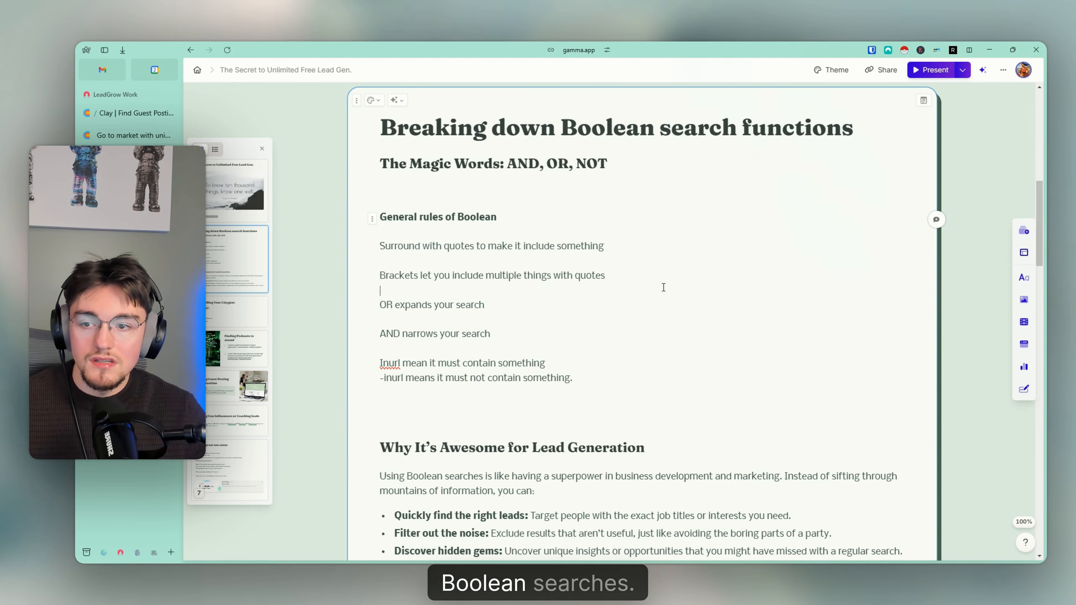
pyautogui.click(616, 220)
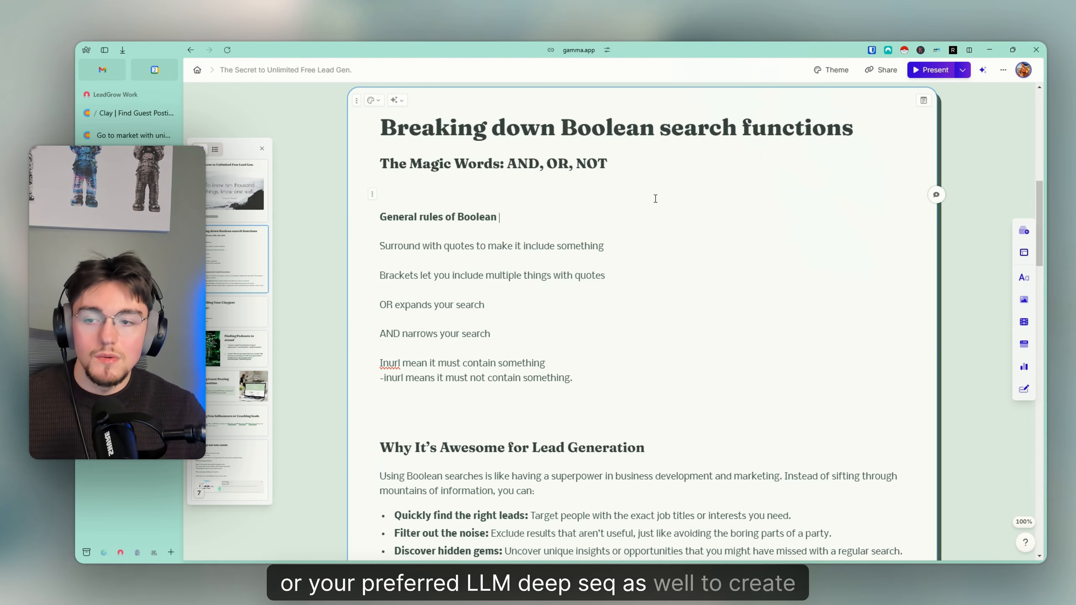
pyautogui.click(598, 190)
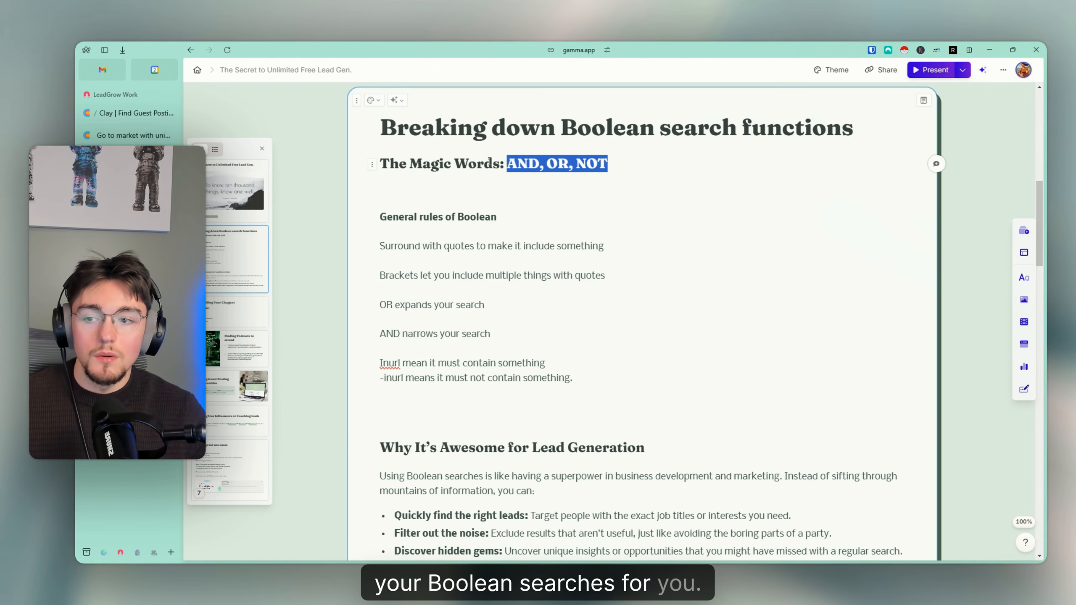
pyautogui.click(615, 194)
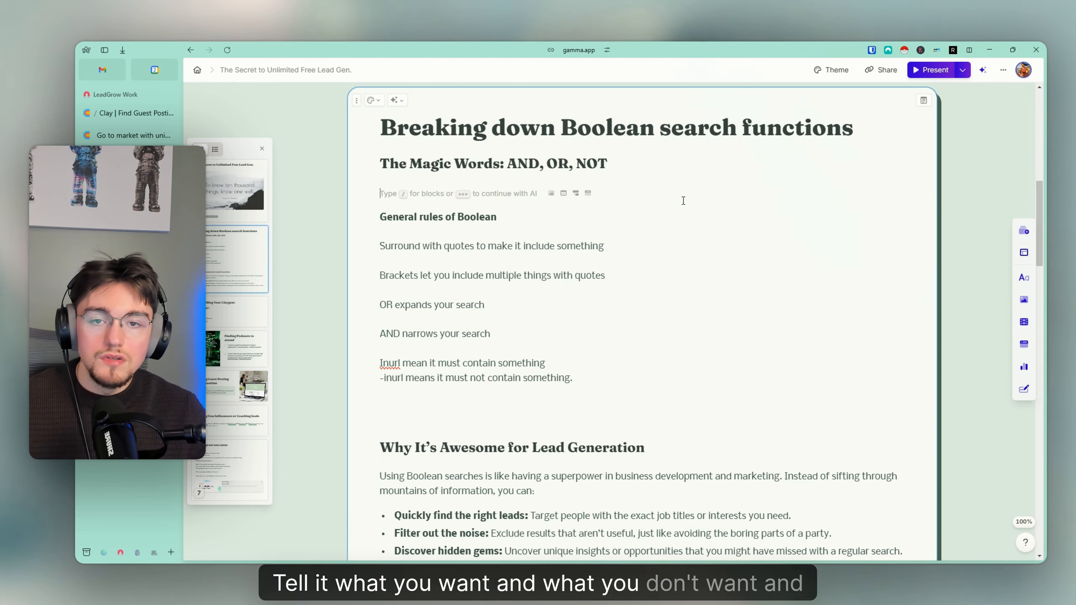
pyautogui.click(641, 254)
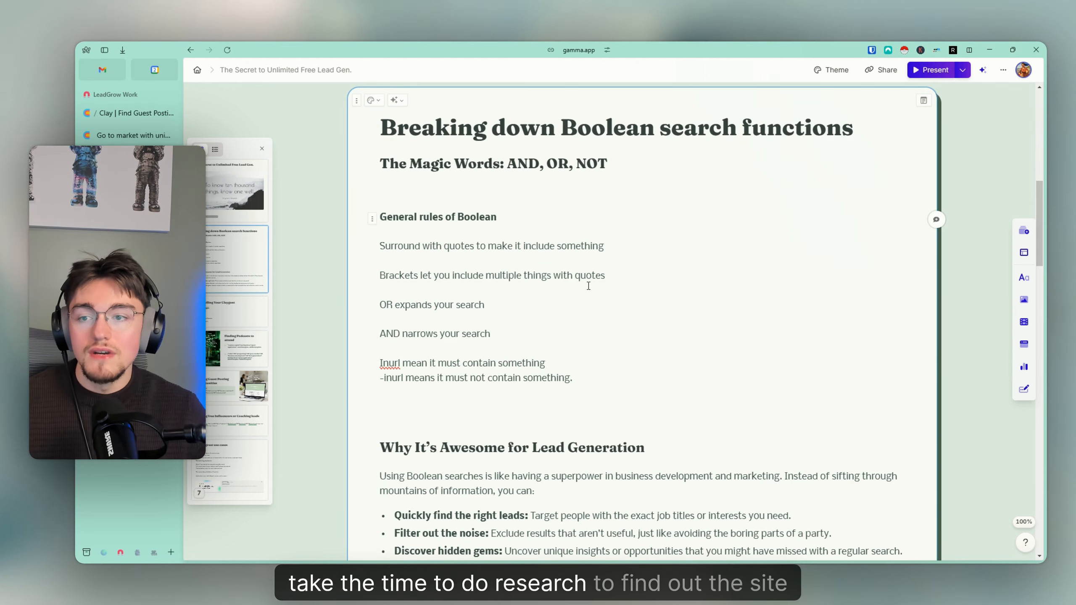
pyautogui.scroll(-3, 602, 285)
pyautogui.scroll(3, 621, 283)
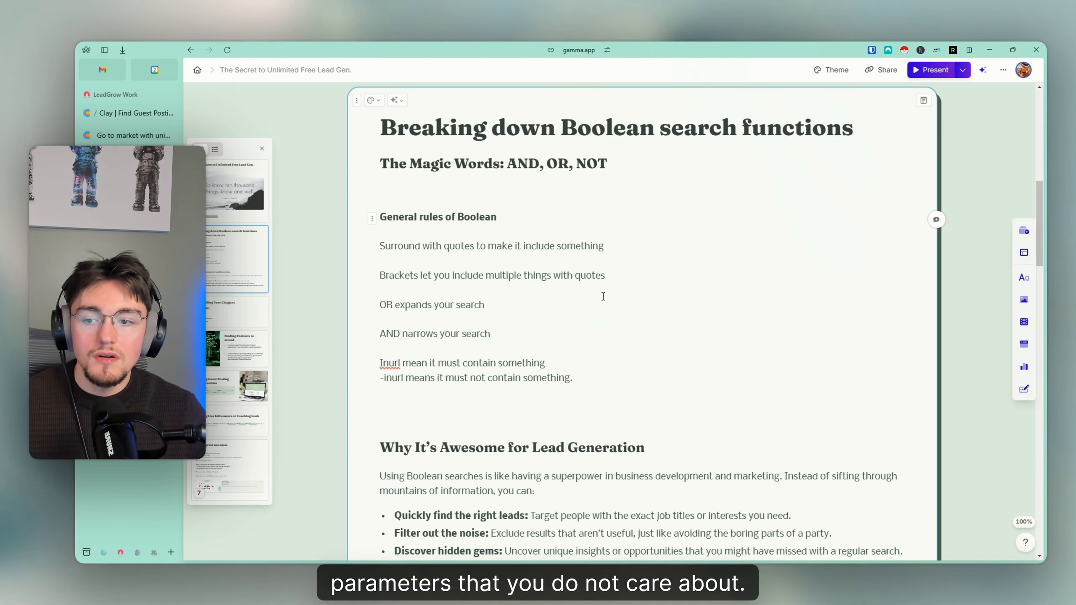
pyautogui.scroll(-2, 602, 300)
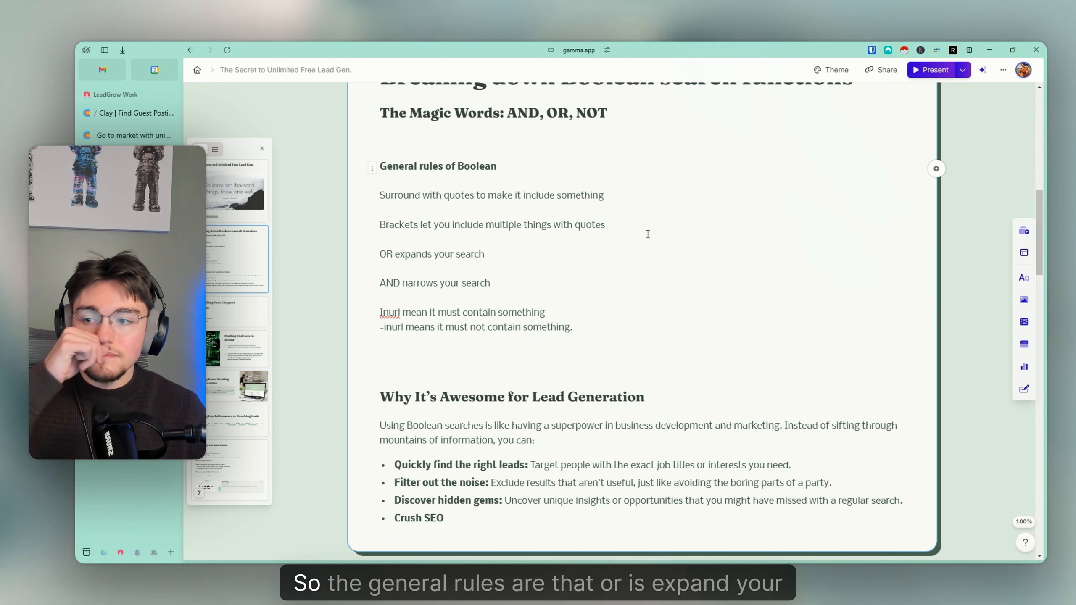
pyautogui.scroll(2, 623, 269)
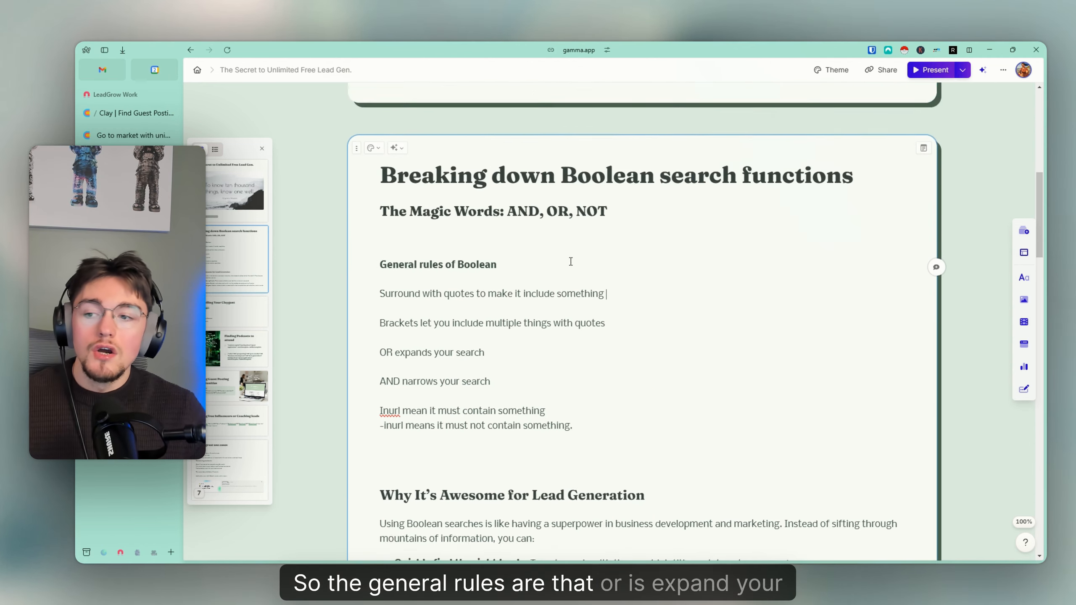
# Examine the individual Boolean rules line by line: OR, AND, inurl, -inurl and brackets.
pyautogui.scroll(-2, 569, 257)
pyautogui.moveTo(381, 254); pyautogui.dragTo(487, 254)
pyautogui.click(512, 283)
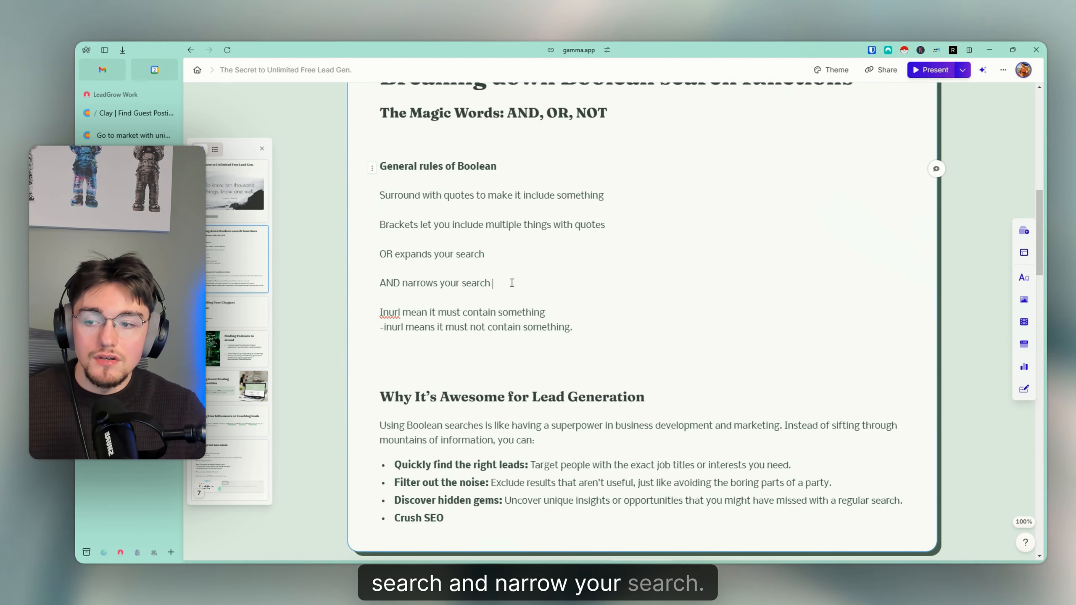
pyautogui.moveTo(380, 313); pyautogui.dragTo(557, 308)
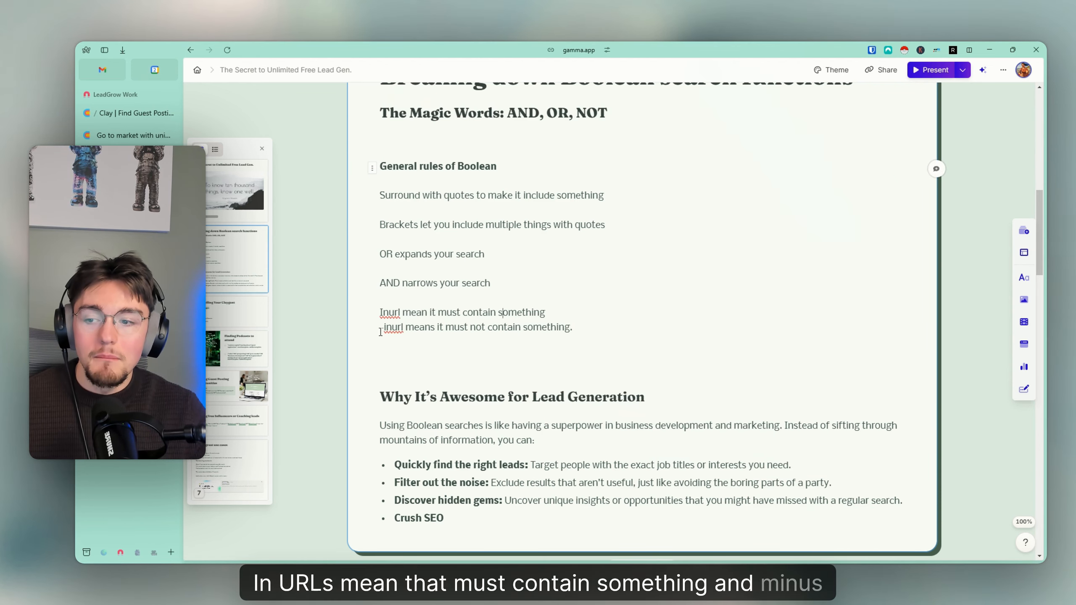
pyautogui.moveTo(380, 332); pyautogui.dragTo(486, 328)
pyautogui.click(445, 328)
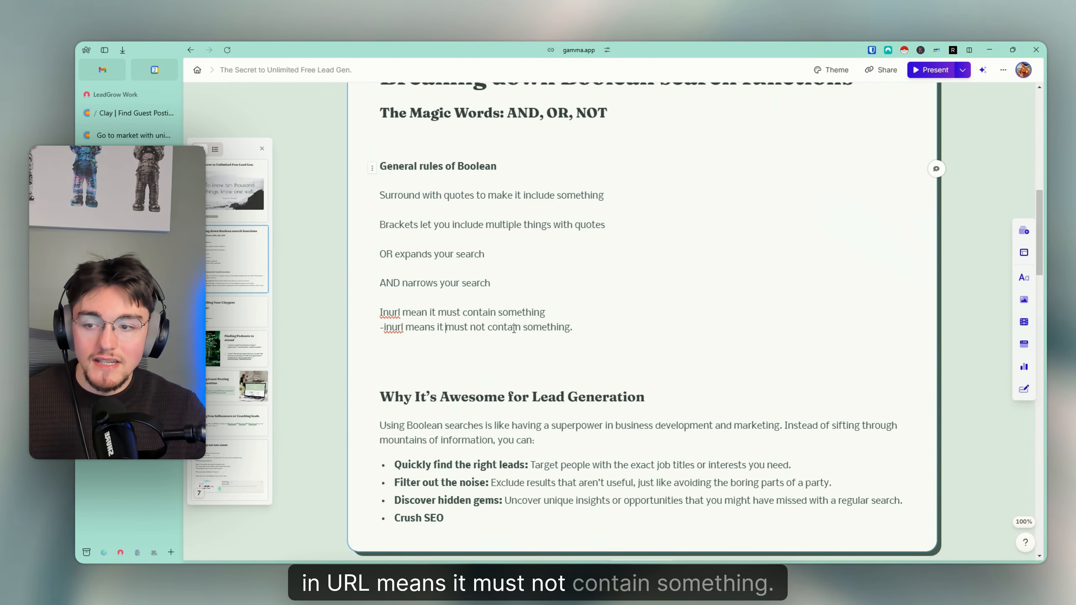
pyautogui.moveTo(574, 327); pyautogui.dragTo(380, 312)
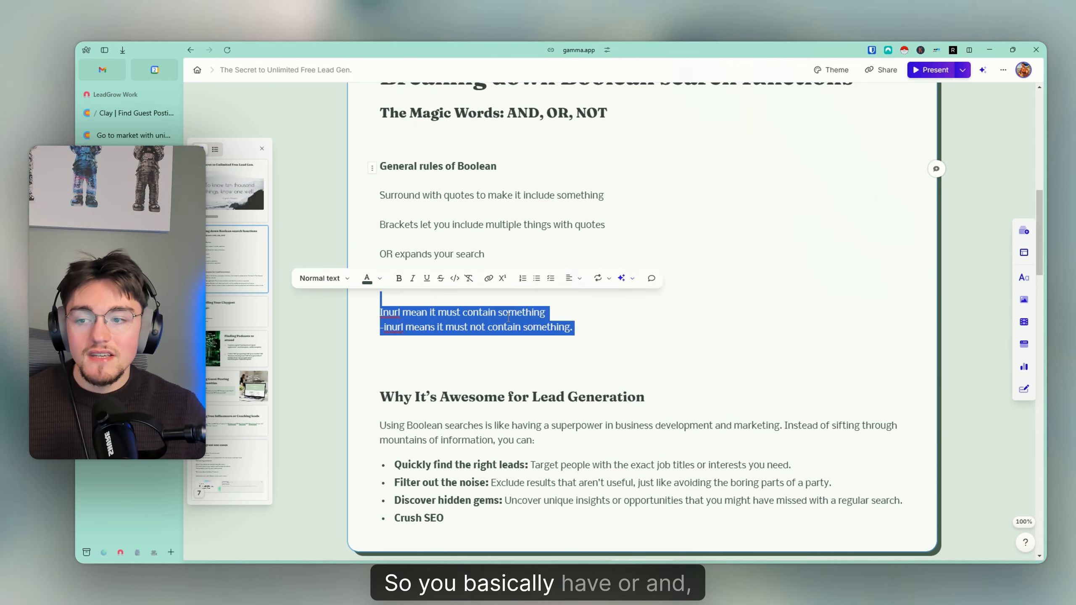
pyautogui.click(514, 315)
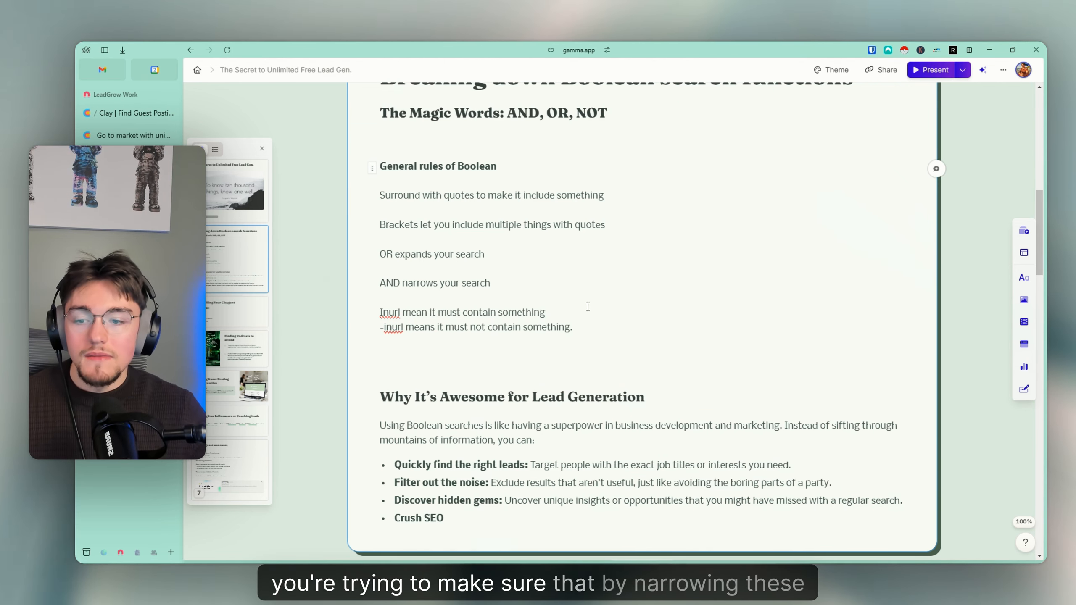
pyautogui.moveTo(613, 312); pyautogui.dragTo(417, 263)
pyautogui.click(380, 254)
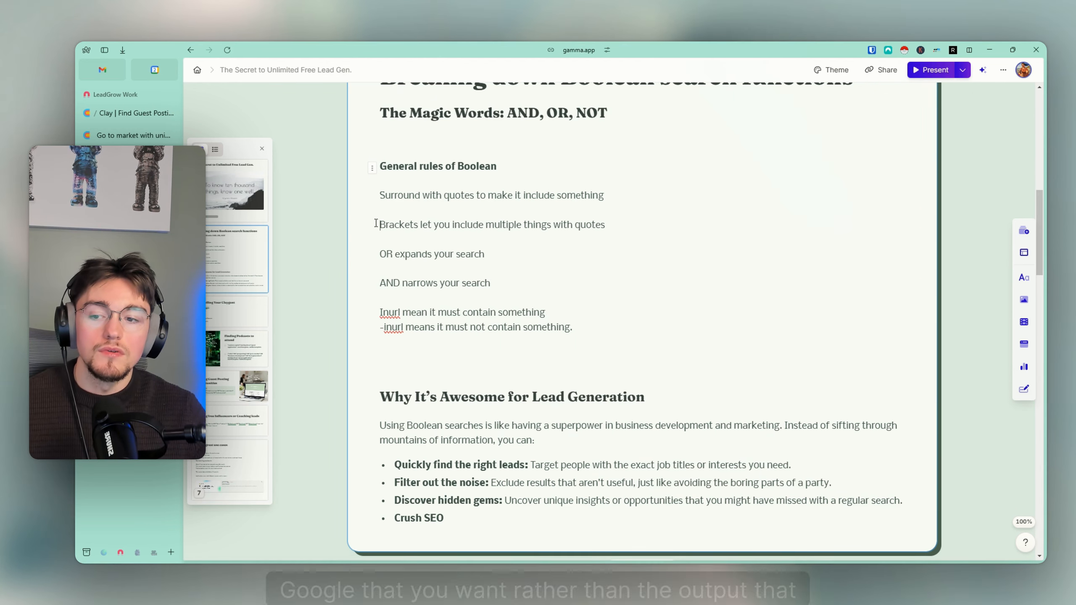
pyautogui.moveTo(380, 224); pyautogui.dragTo(638, 359)
pyautogui.click(637, 358)
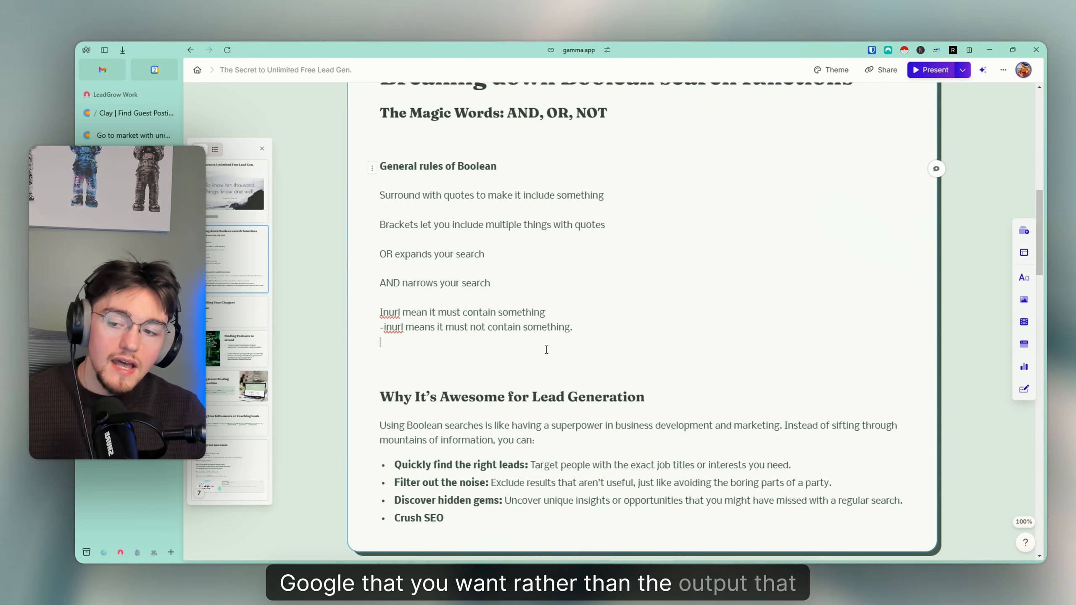
pyautogui.click(463, 353)
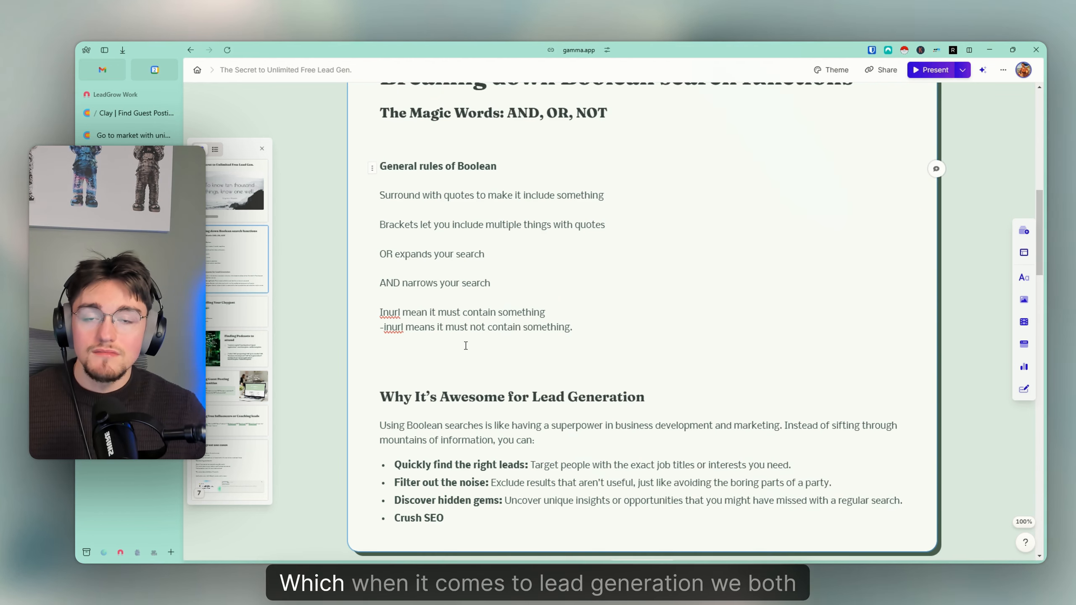
pyautogui.scroll(1, 644, 326)
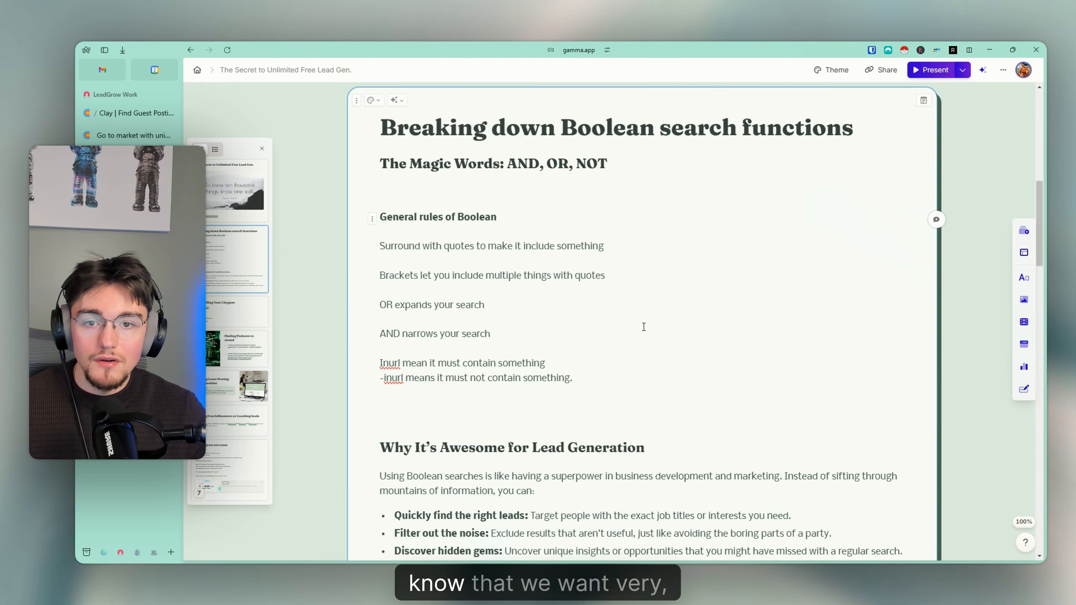
# Read the benefits listed under "Why It's Awesome for Lead Generation".
pyautogui.scroll(-2, 642, 327)
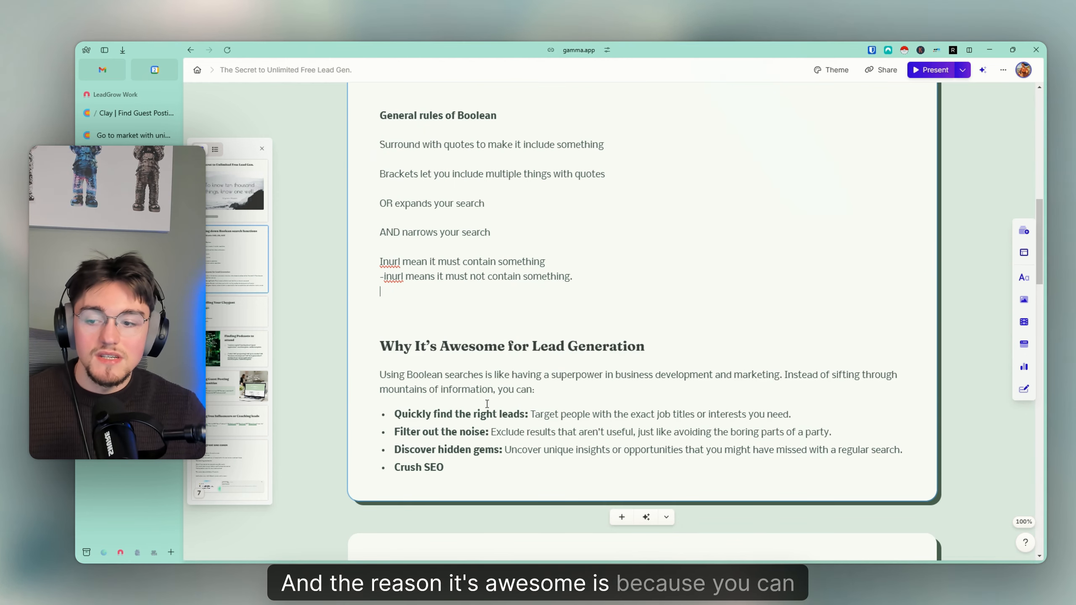
pyautogui.moveTo(502, 414); pyautogui.dragTo(507, 414)
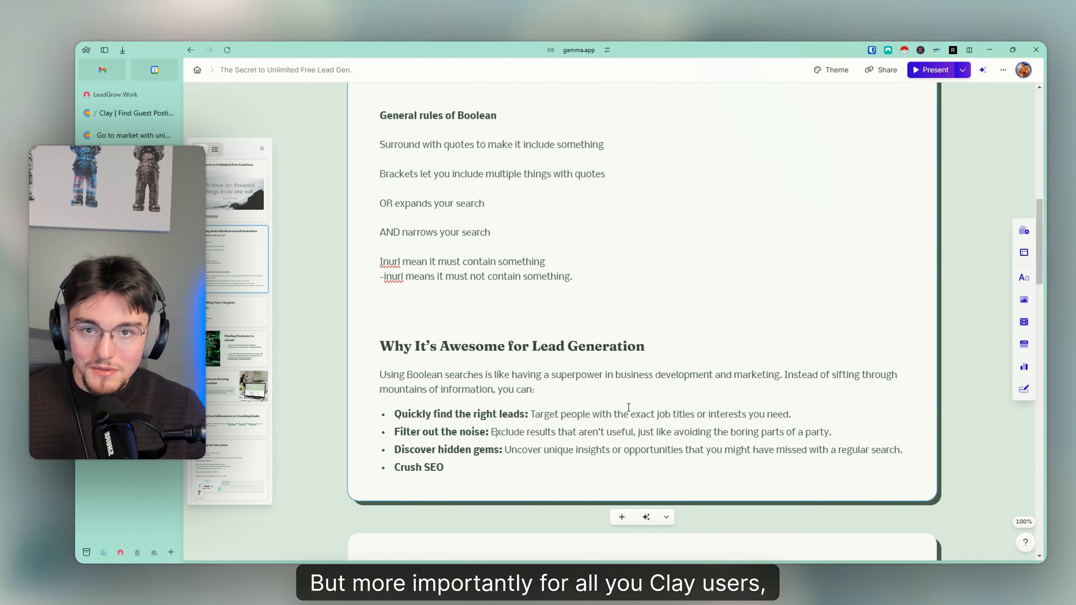
pyautogui.scroll(-3, 727, 368)
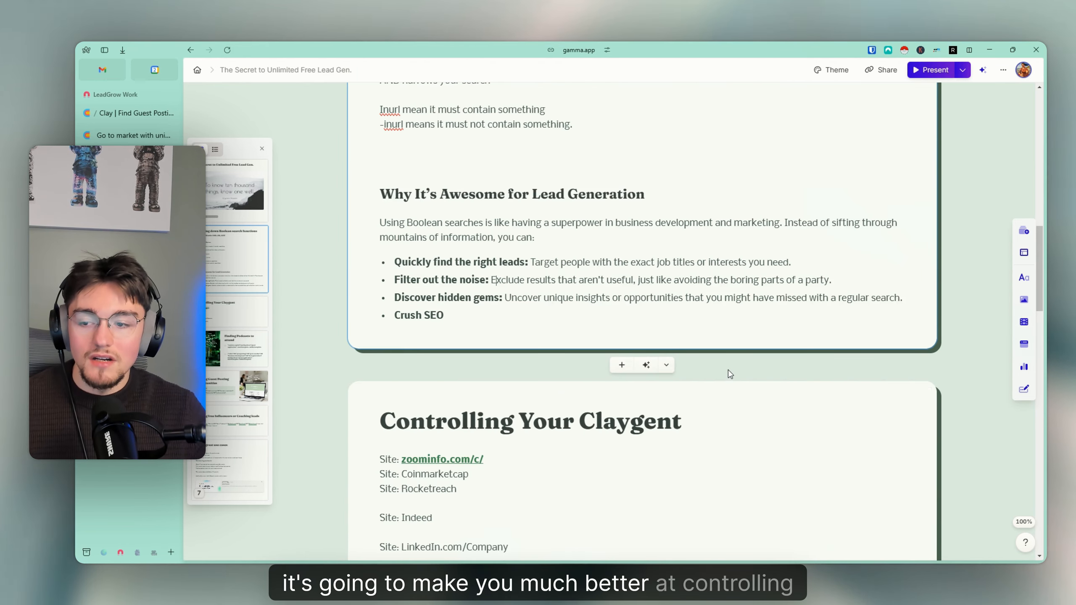
# Look over the "Controlling Your Claygent" card, highlighting its site list and the word Claygent in the heading.
pyautogui.scroll(-3, 727, 365)
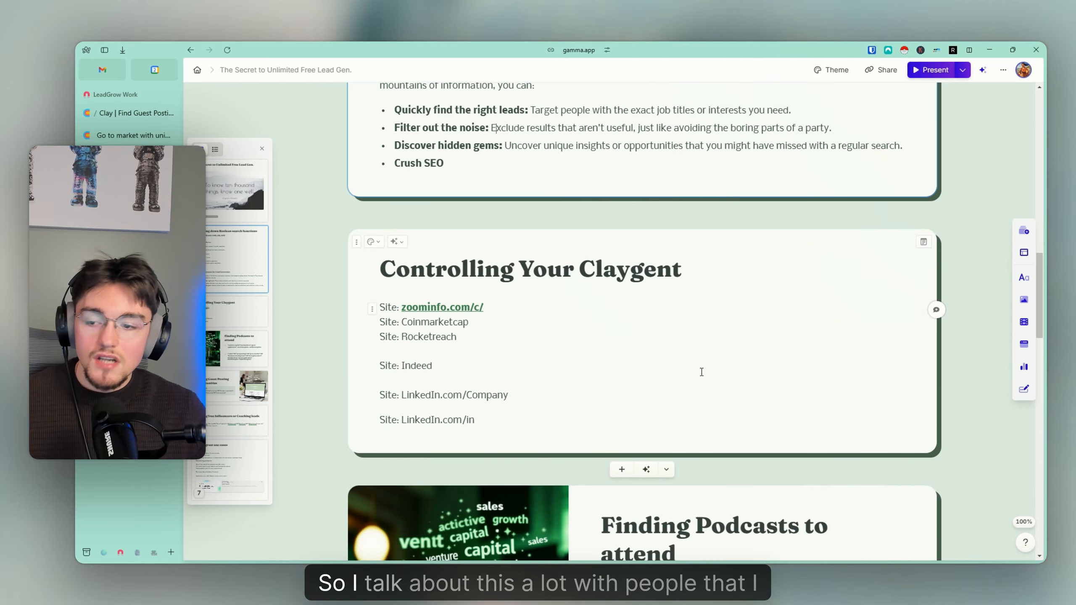
pyautogui.scroll(1, 702, 371)
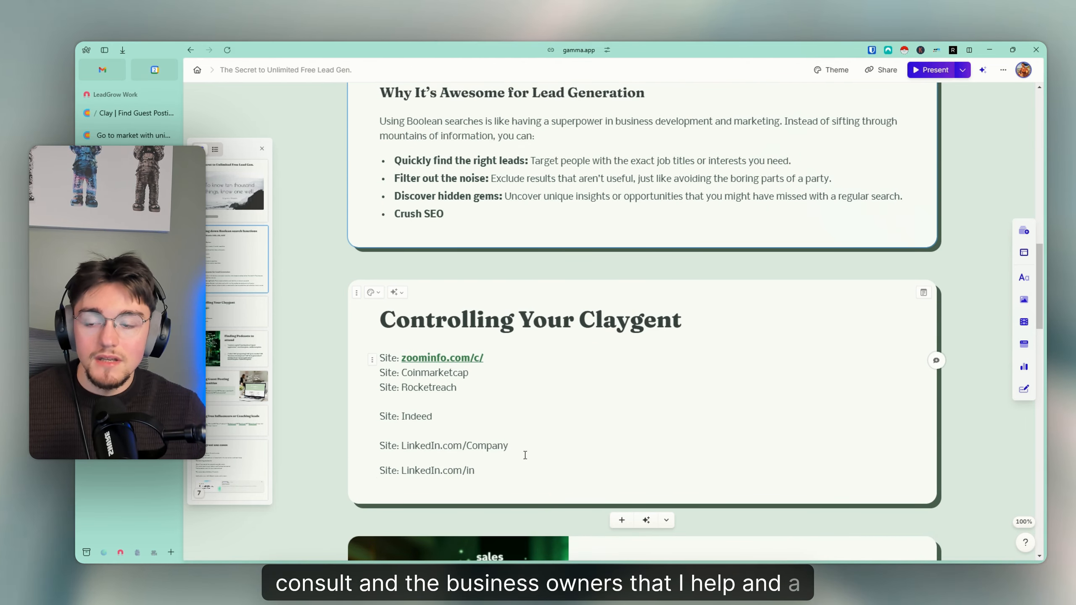
pyautogui.moveTo(488, 458); pyautogui.dragTo(381, 371)
pyautogui.click(490, 408)
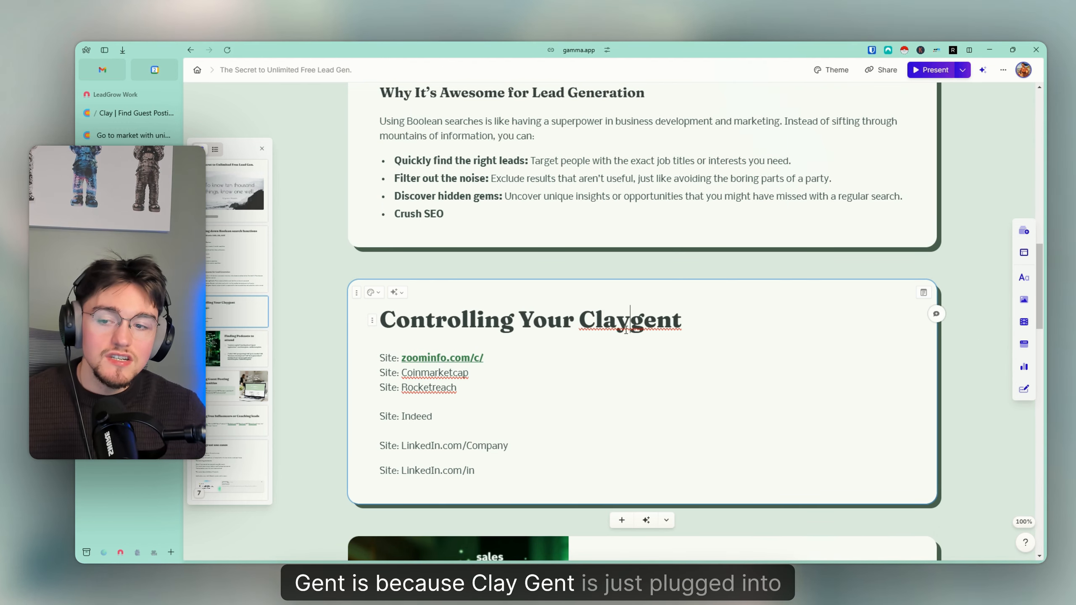
pyautogui.moveTo(583, 322); pyautogui.dragTo(720, 401)
pyautogui.click(706, 331)
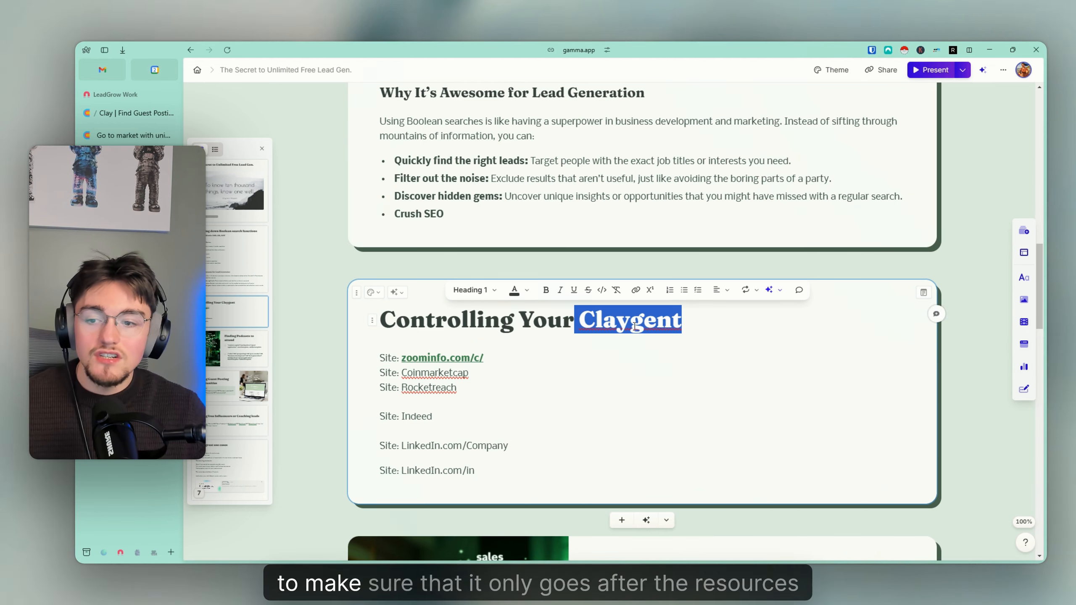
pyautogui.click(595, 318)
pyautogui.moveTo(633, 315); pyautogui.dragTo(707, 336)
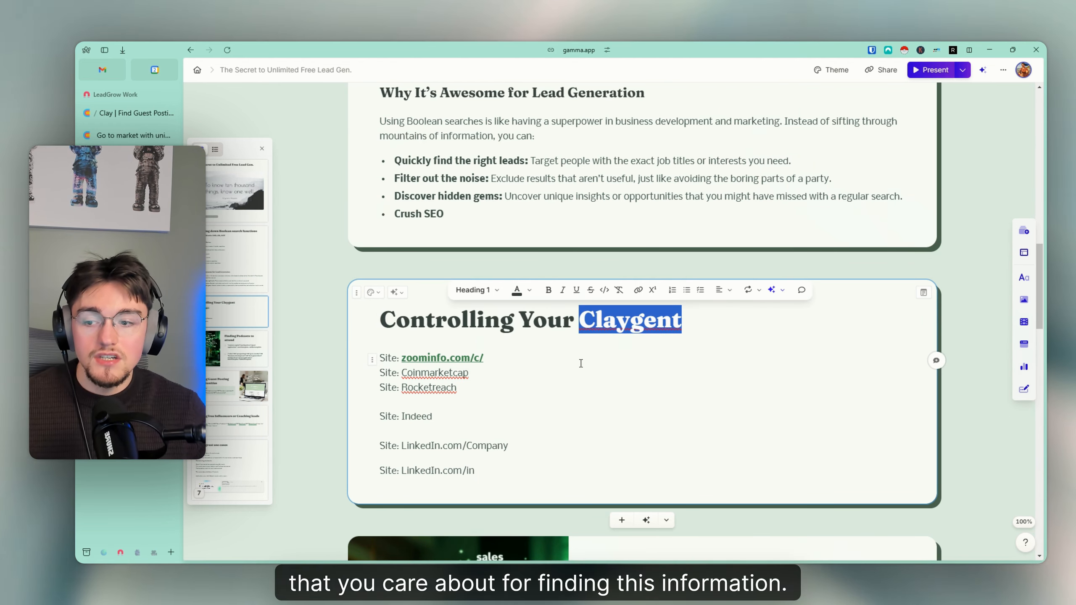
# Examine the zoominfo.com/c/ and Coinmarketcap site entries, referring back to the inurl and -inurl rules.
pyautogui.moveTo(487, 373); pyautogui.dragTo(402, 360)
pyautogui.click(481, 376)
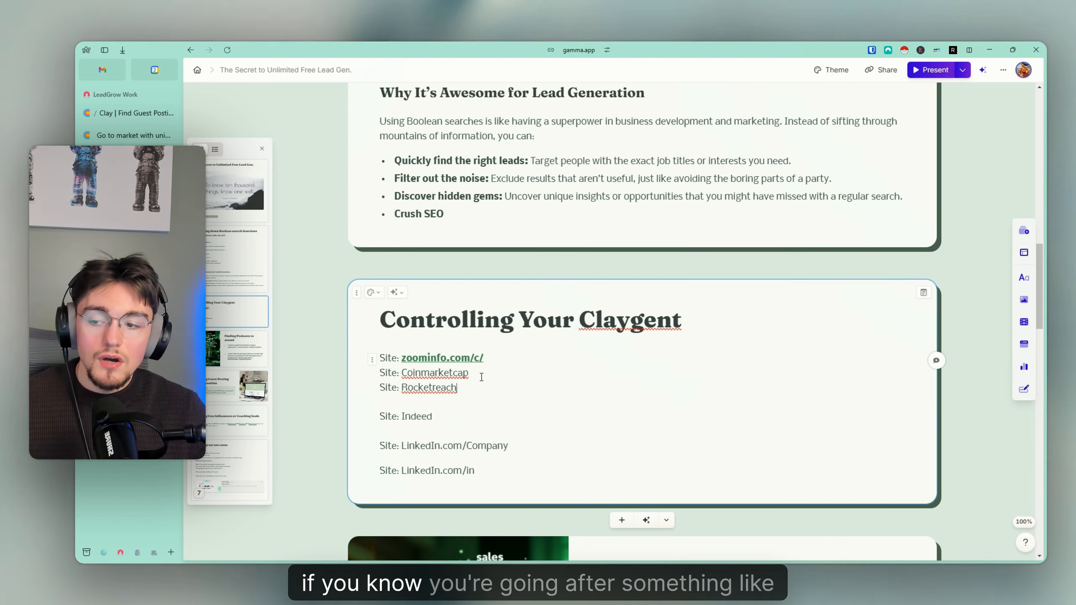
pyautogui.moveTo(481, 375); pyautogui.dragTo(370, 373)
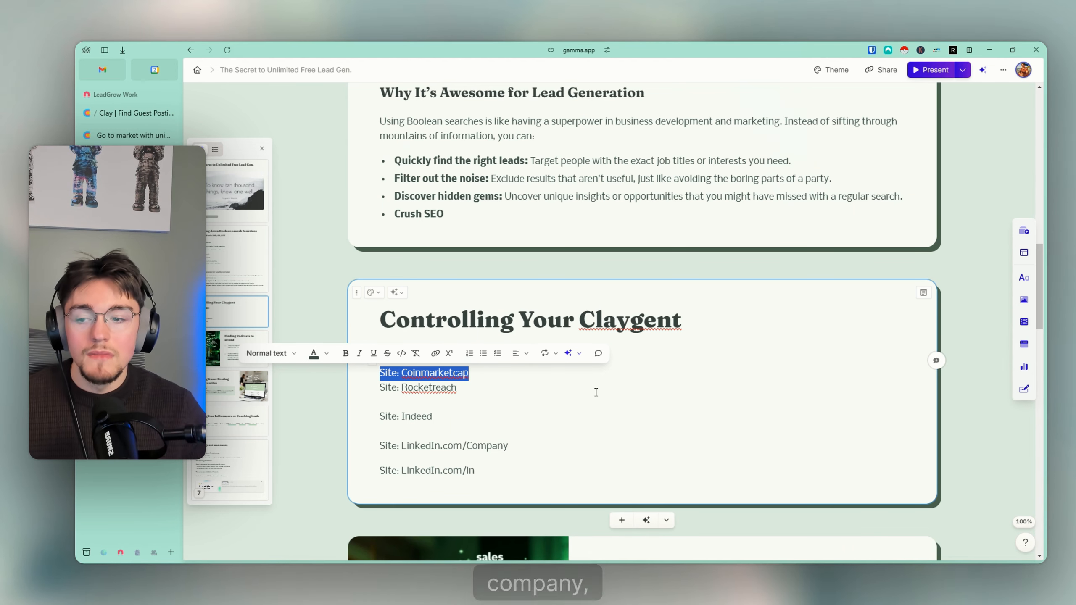
pyautogui.click(487, 377)
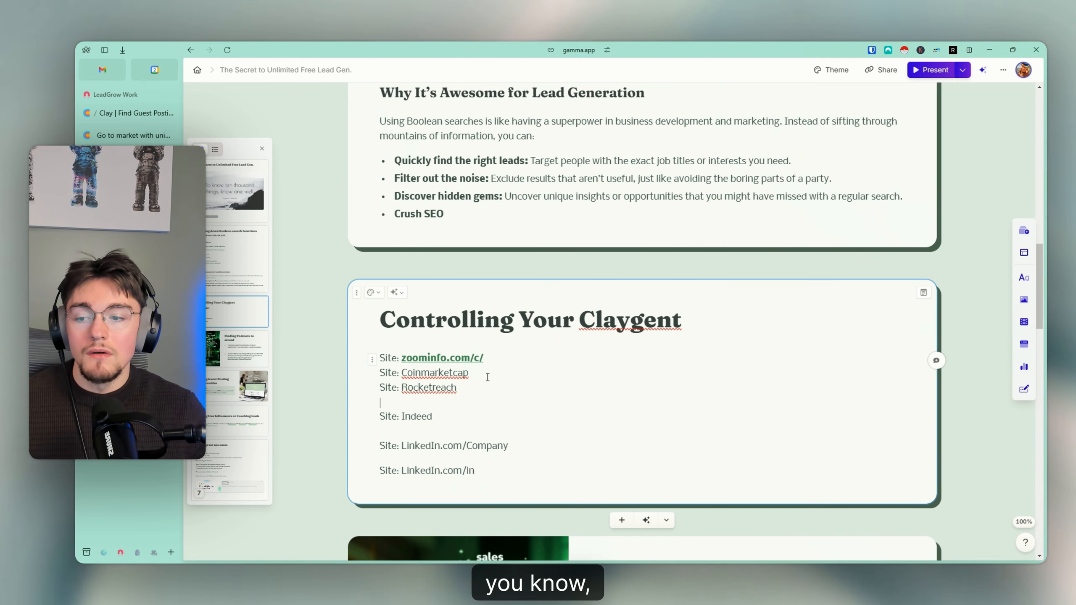
pyautogui.doubleClick(477, 379)
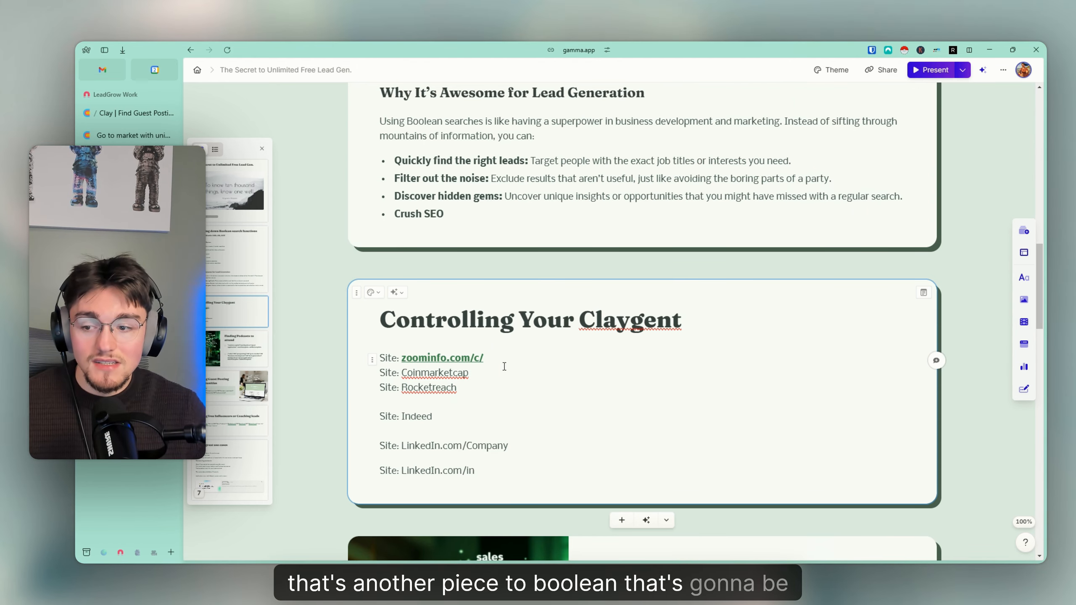
pyautogui.scroll(3, 550, 340)
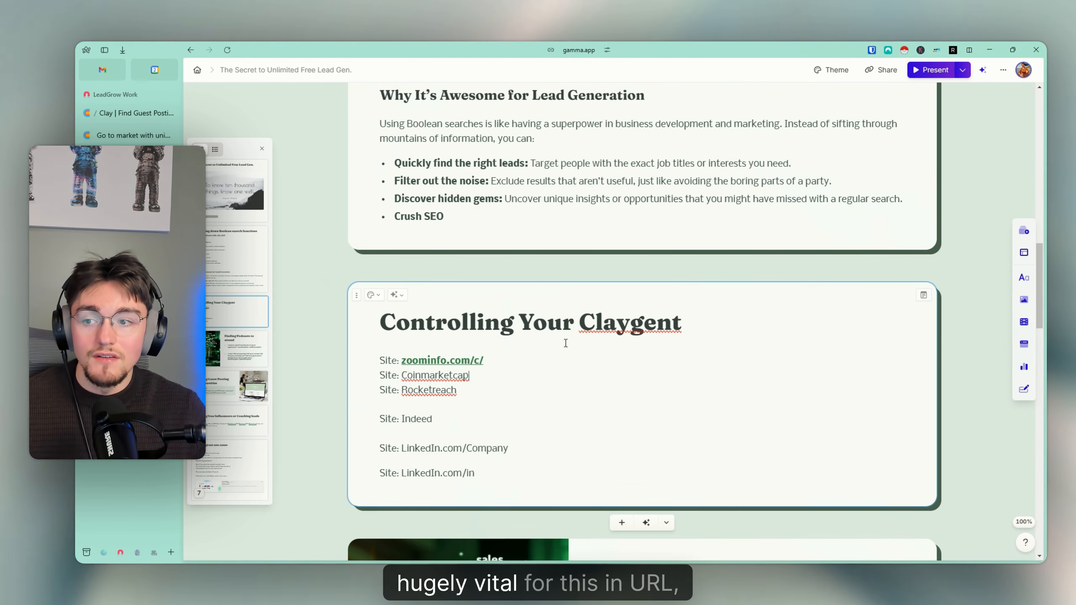
pyautogui.scroll(3, 533, 322)
pyautogui.scroll(-7, 478, 334)
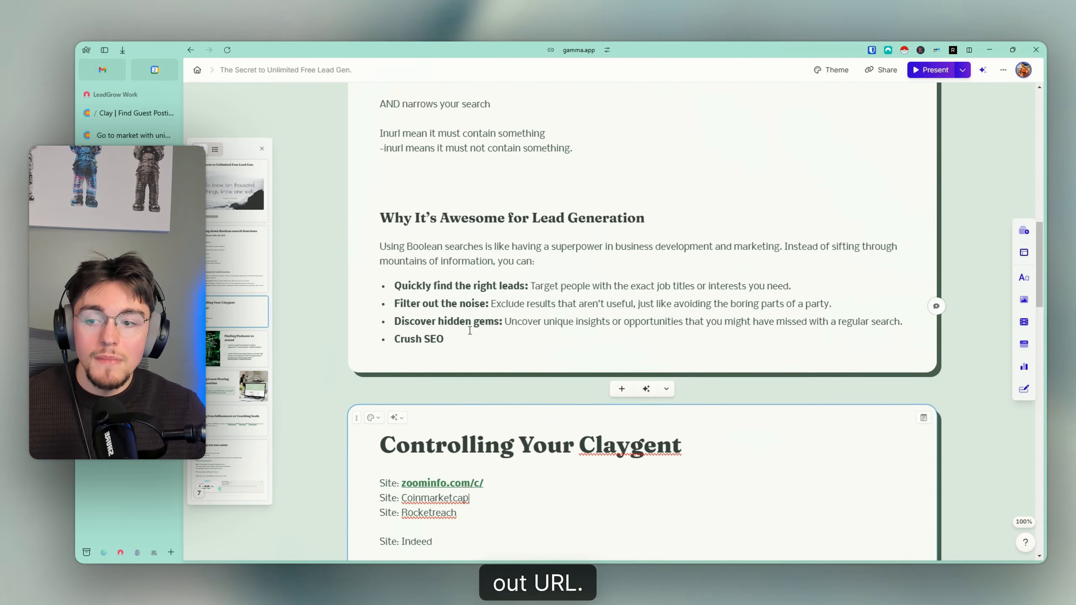
pyautogui.click(488, 323)
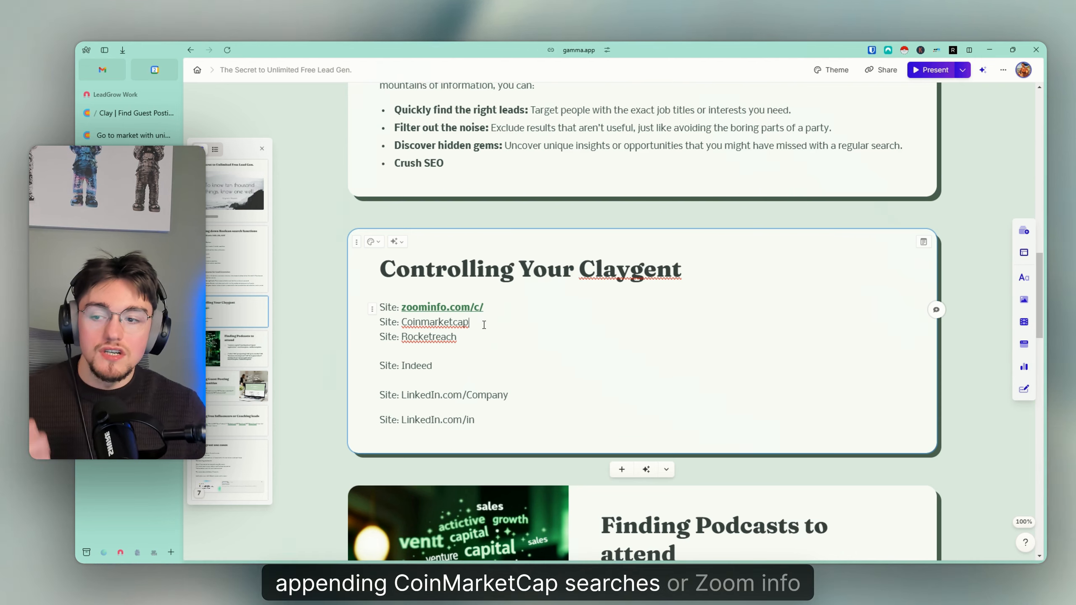
# Look over the zoominfo.com/c/ and Indeed entries in the site list, highlighting the word Indeed.
pyautogui.click(487, 306)
pyautogui.moveTo(488, 306); pyautogui.dragTo(400, 307)
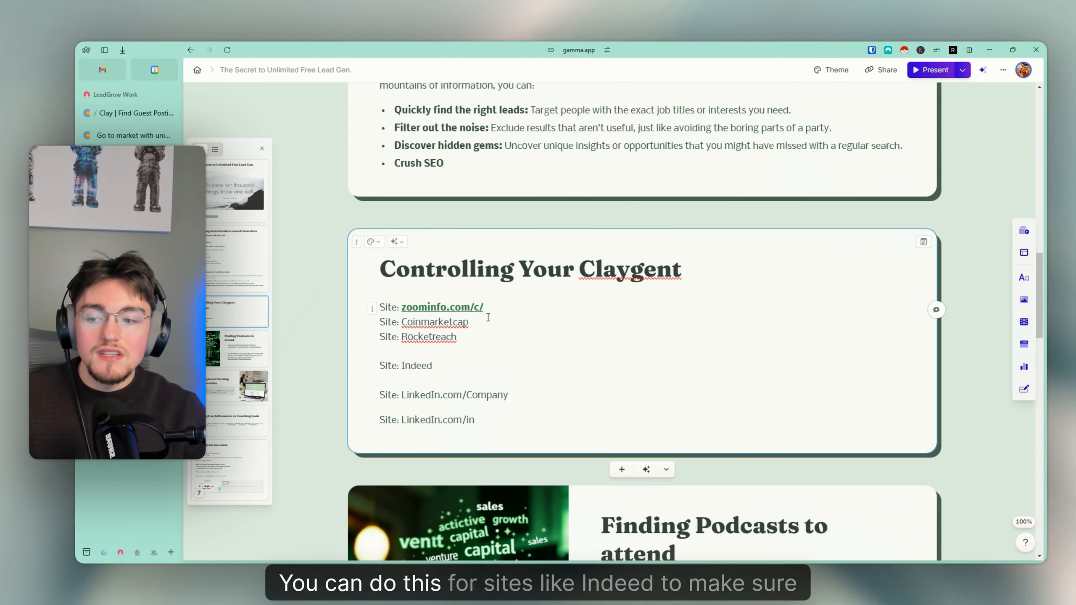
pyautogui.click(408, 368)
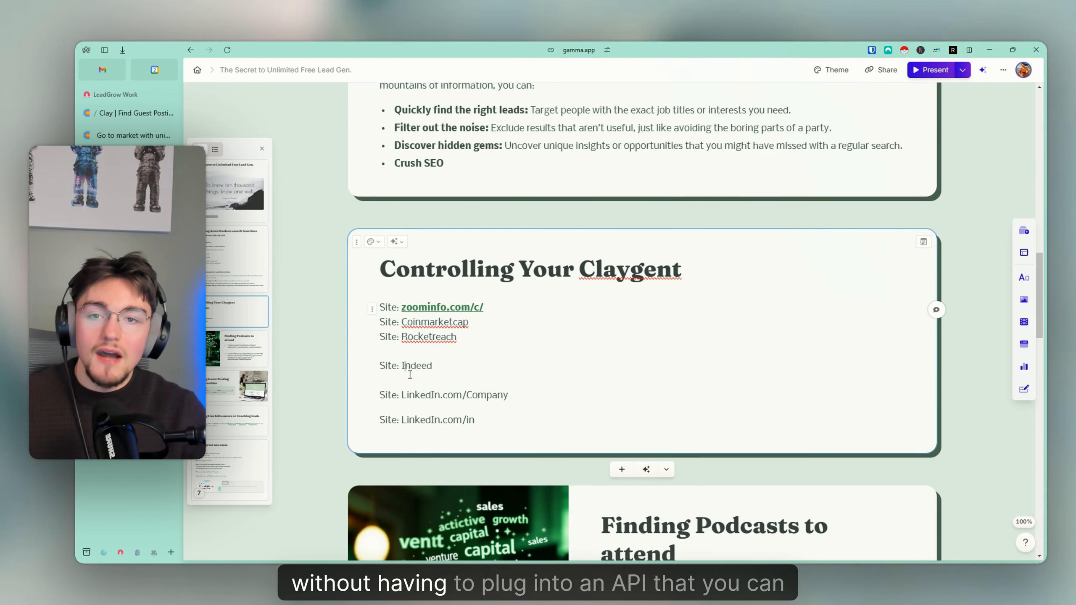
pyautogui.doubleClick(449, 364)
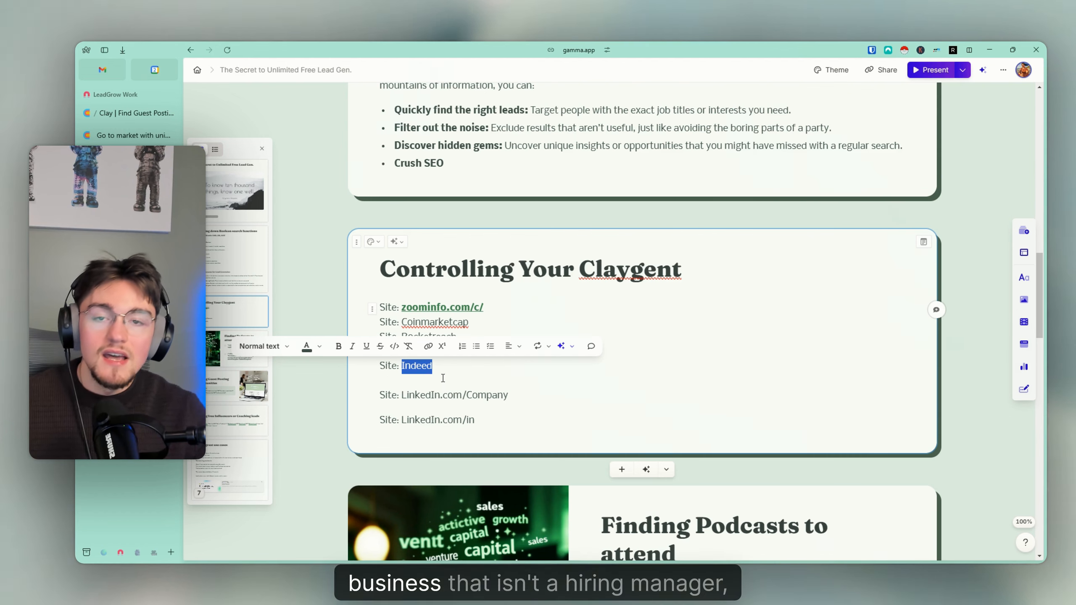
pyautogui.click(456, 377)
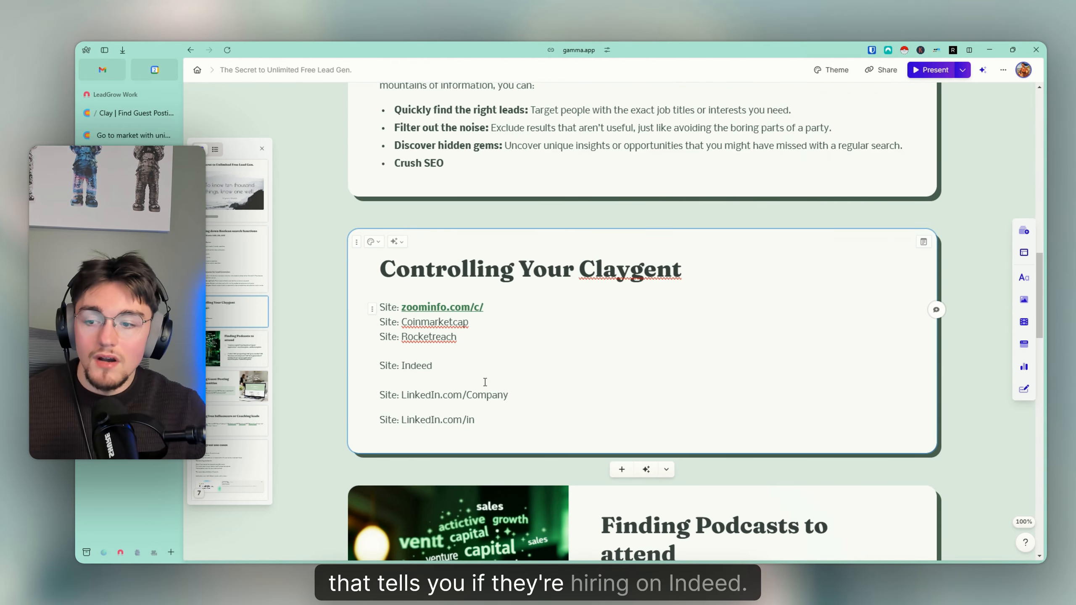
pyautogui.moveTo(471, 371); pyautogui.dragTo(416, 368)
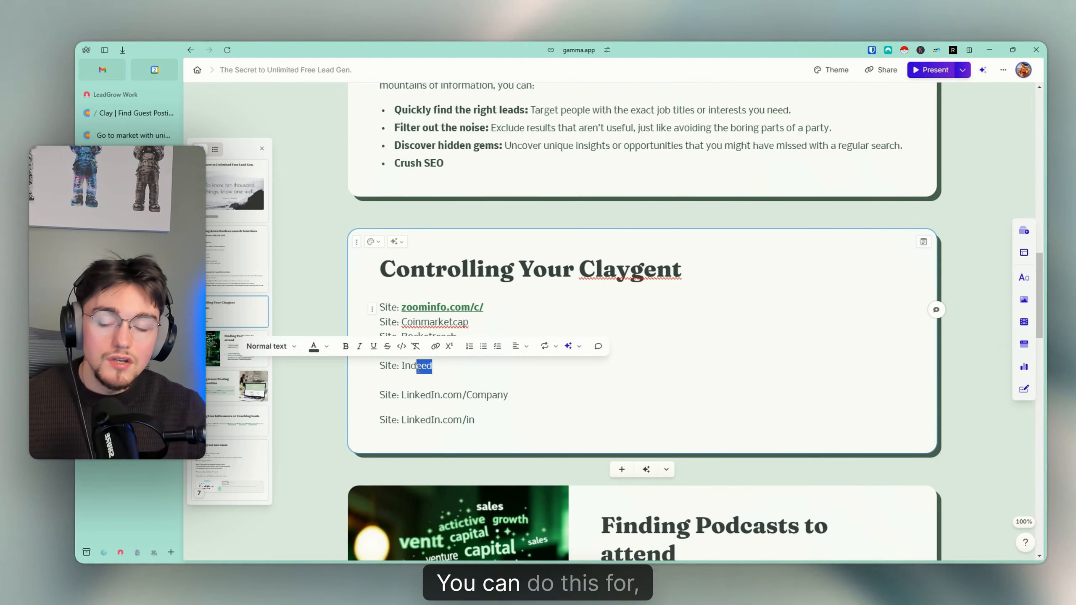
pyautogui.click(465, 374)
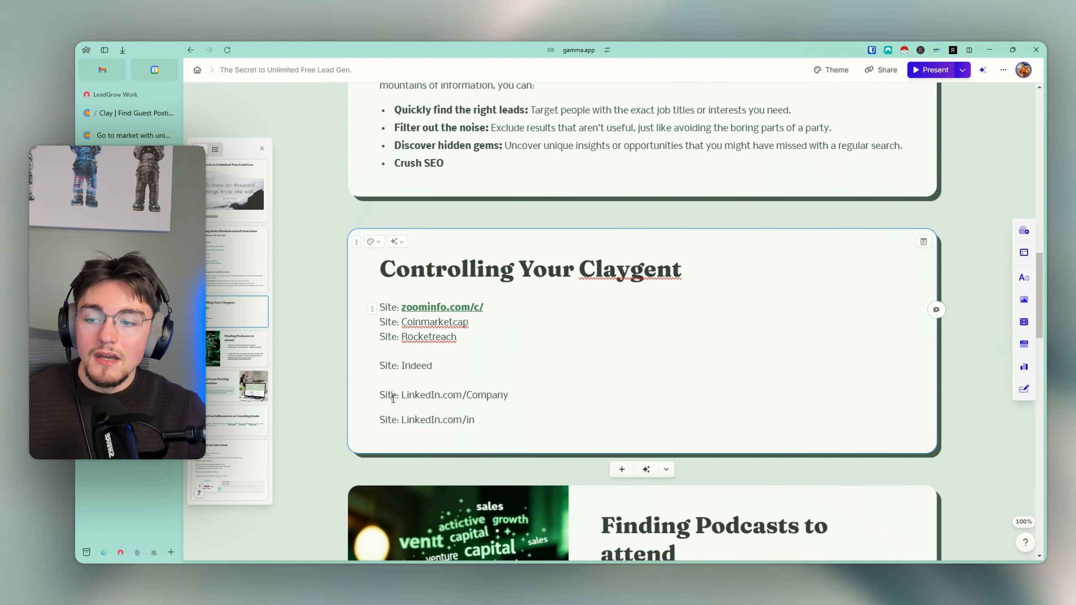
# Highlight the two LinkedIn site entries and add the note "10-20%" below them, leaving a blank line between.
pyautogui.moveTo(476, 404); pyautogui.dragTo(508, 426)
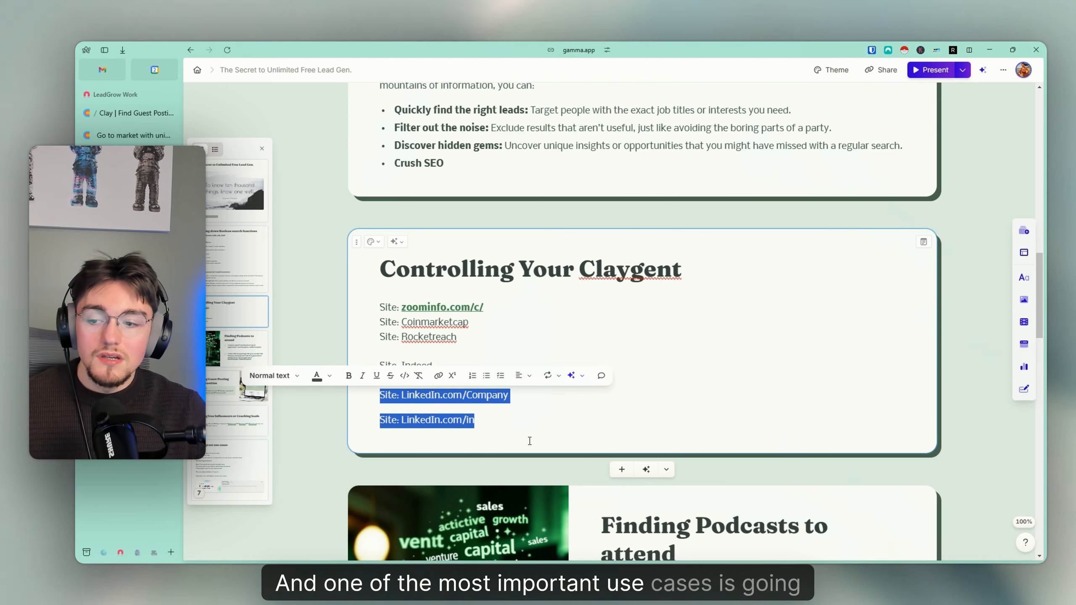
pyautogui.tripleClick(533, 394)
pyautogui.click(603, 410)
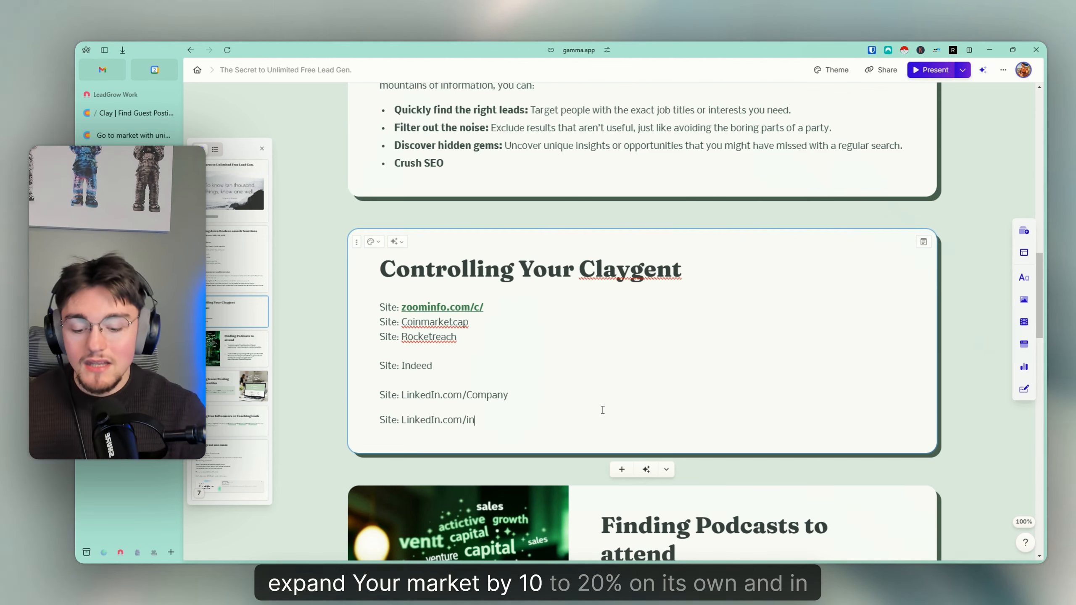
pyautogui.press('Return')
pyautogui.press('Return')
pyautogui.write('10-20%')
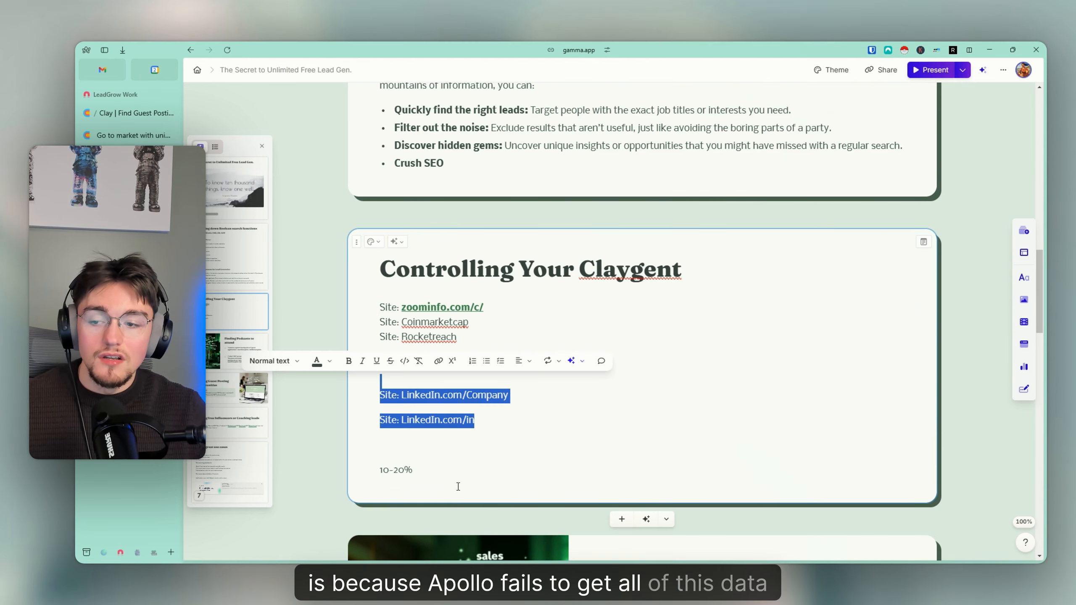
# Examine the LinkedIn.com/in entry and the LinkedIn.com/Company entry, highlighting the company address.
pyautogui.click(501, 437)
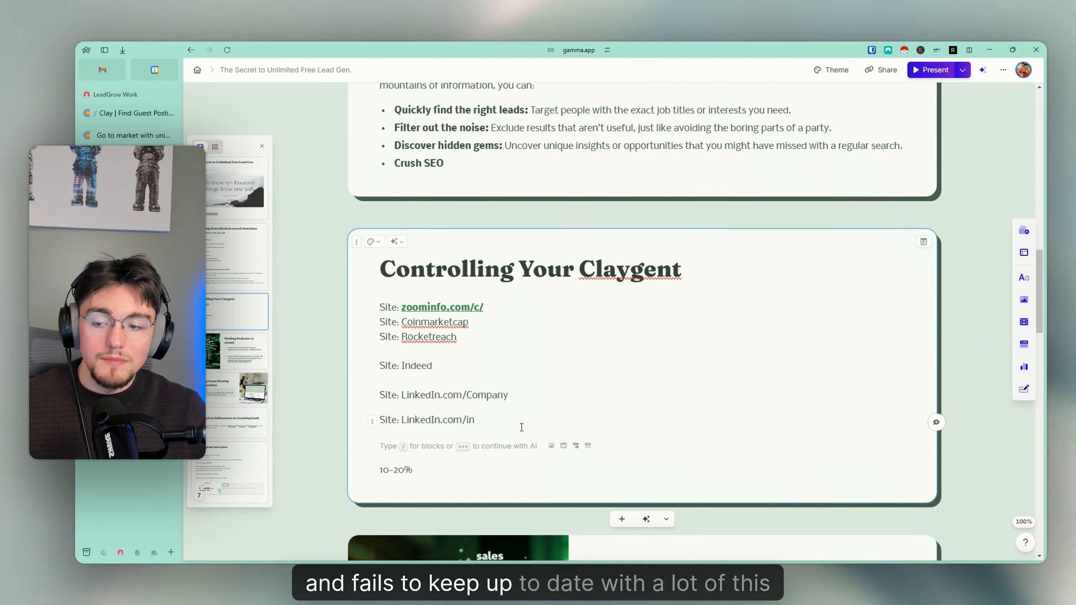
pyautogui.moveTo(475, 420); pyautogui.dragTo(394, 412)
pyautogui.click(533, 413)
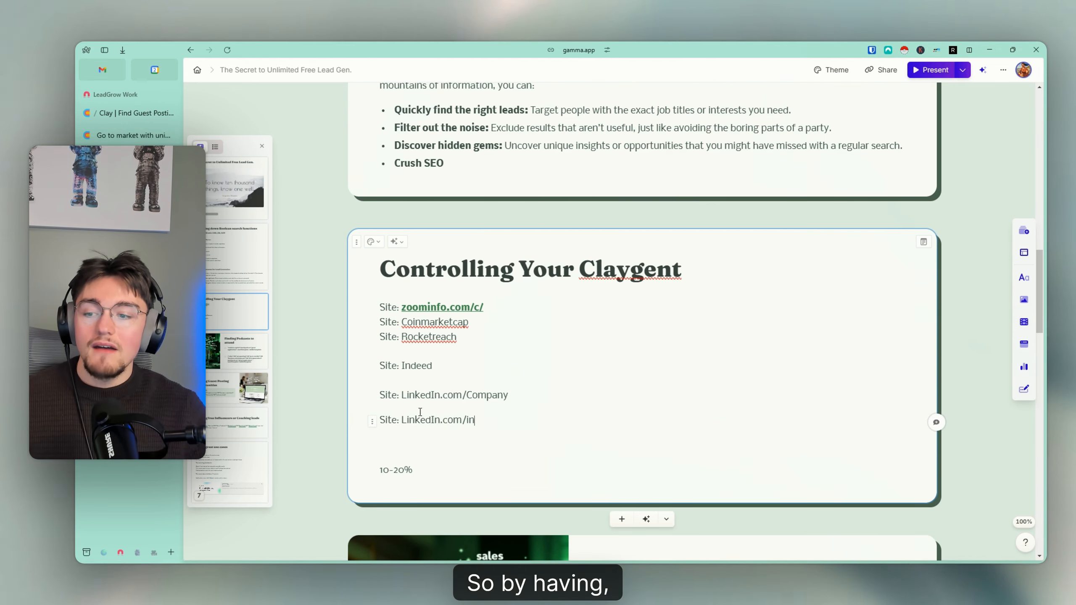
pyautogui.moveTo(380, 396); pyautogui.dragTo(506, 393)
pyautogui.click(434, 395)
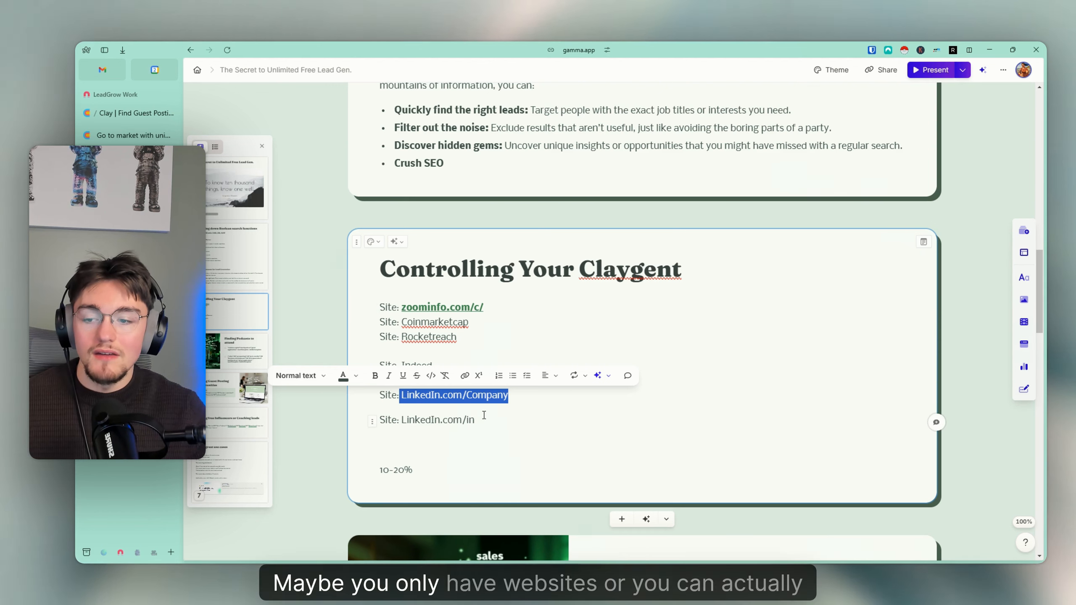
pyautogui.click(516, 401)
pyautogui.moveTo(516, 401); pyautogui.dragTo(435, 396)
pyautogui.click(427, 399)
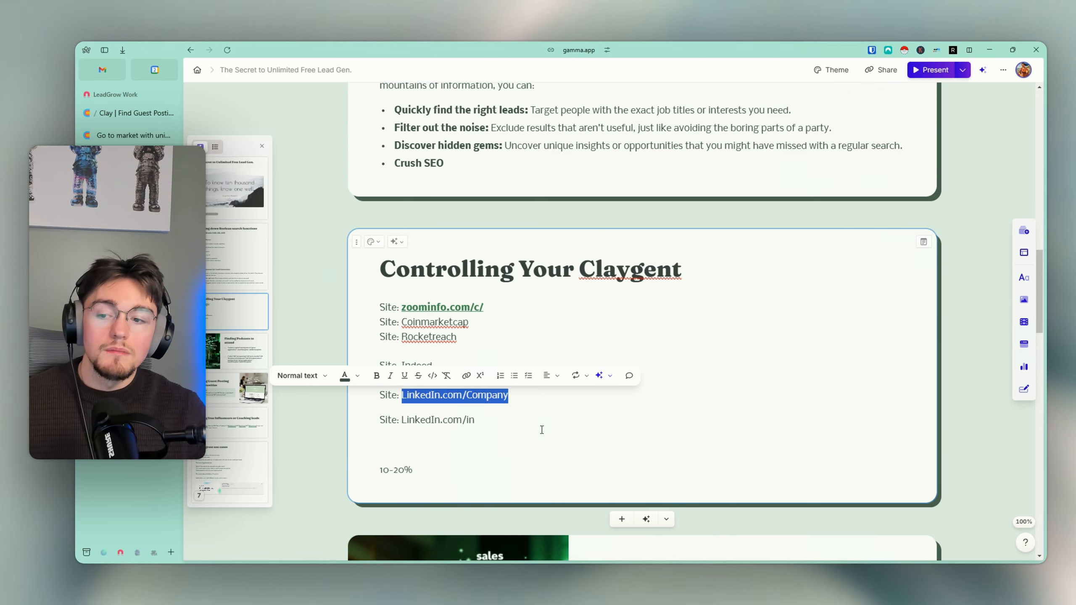
pyautogui.click(528, 395)
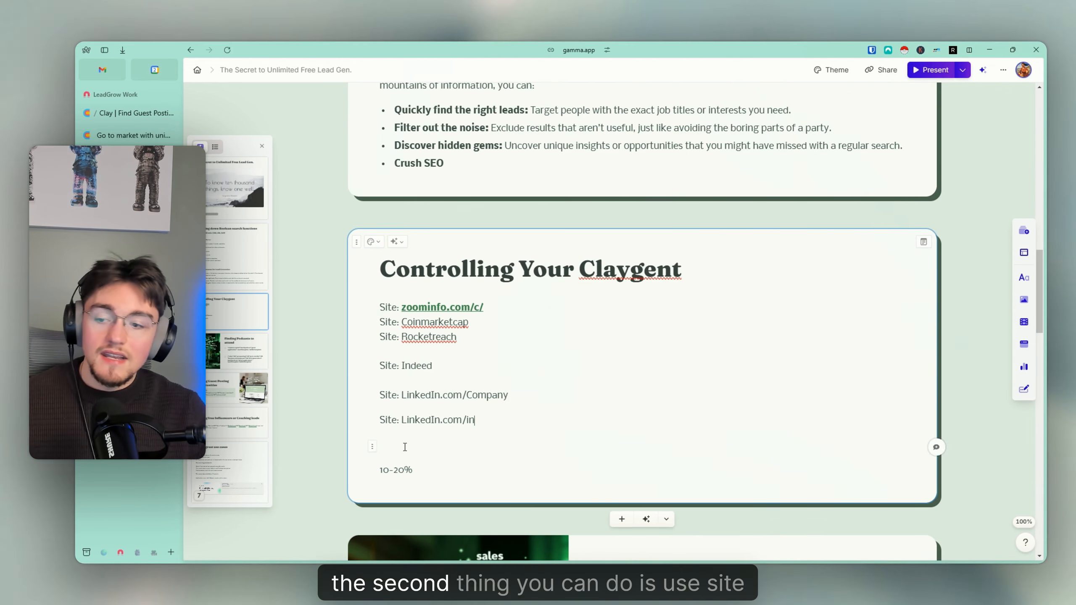
# Compare the LinkedIn.com/in entry with the LinkedIn.com/Company entry, highlighting both lines together.
pyautogui.moveTo(392, 426); pyautogui.dragTo(407, 422)
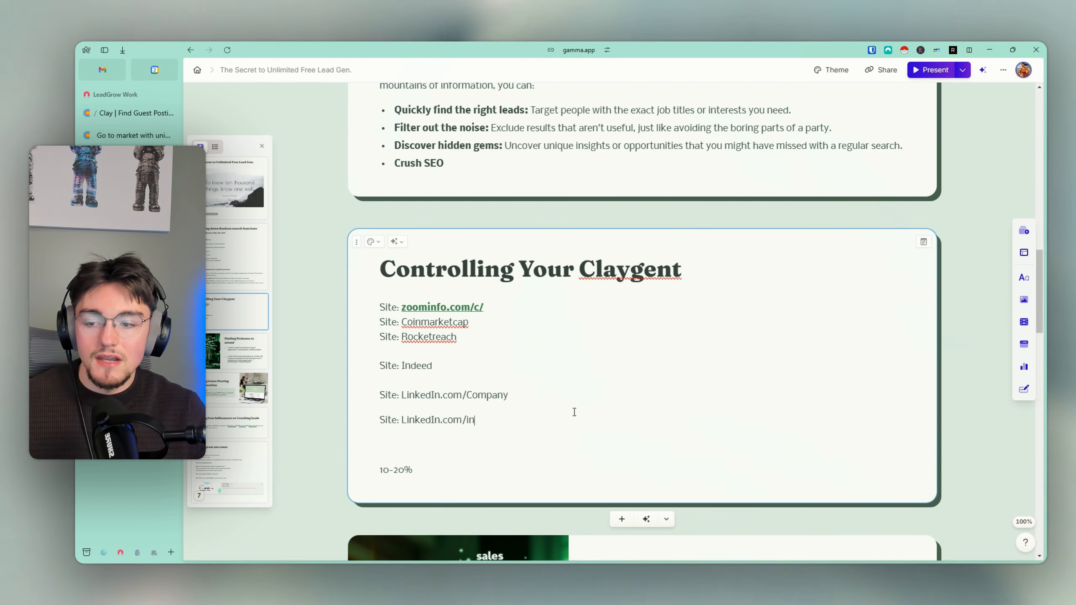
pyautogui.tripleClick(471, 420)
pyautogui.click(504, 426)
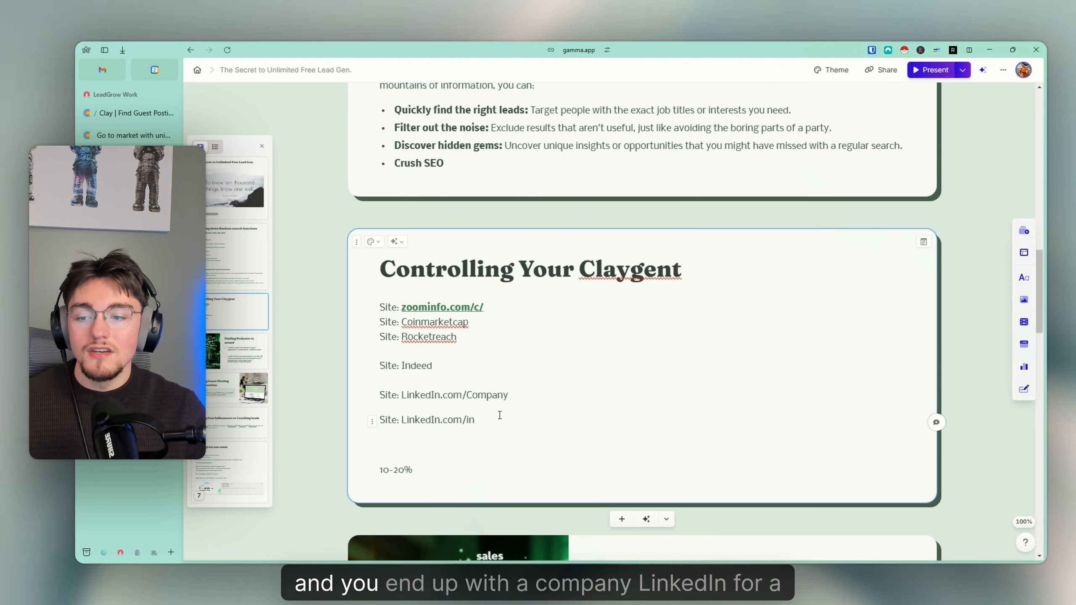
pyautogui.moveTo(528, 395); pyautogui.dragTo(487, 398)
pyautogui.click(487, 400)
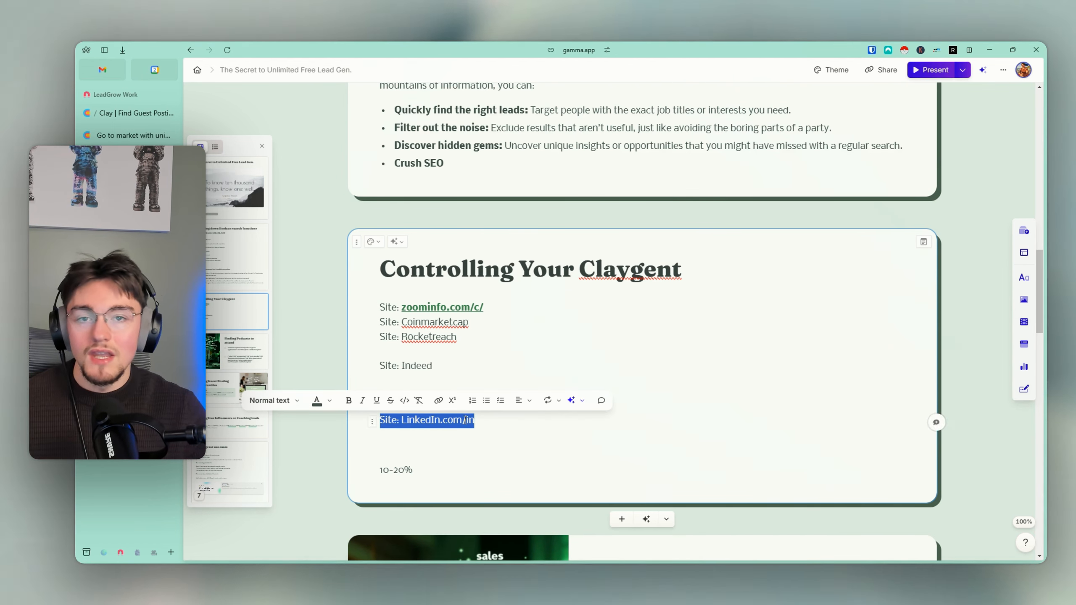
pyautogui.click(522, 432)
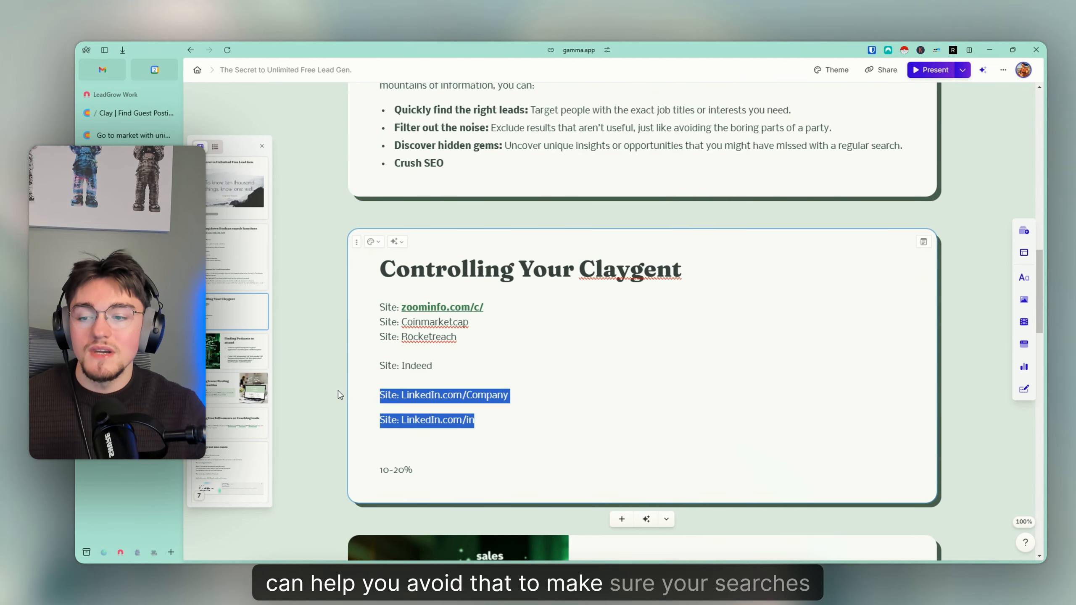
pyautogui.click(496, 421)
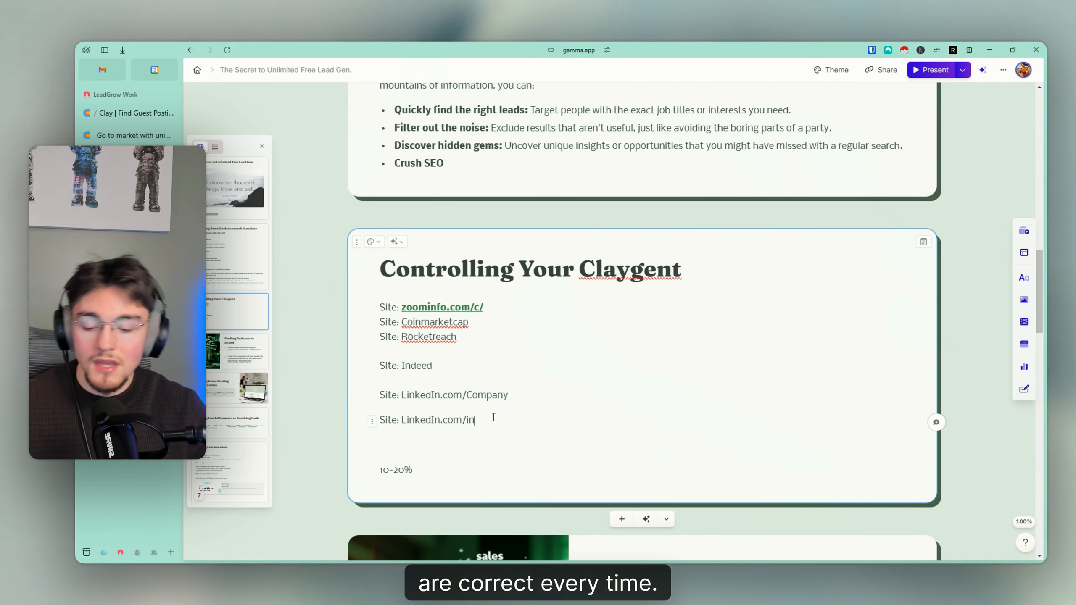
# Add a "bbb.org" line below the LinkedIn.com/in entry.
pyautogui.press('Return')
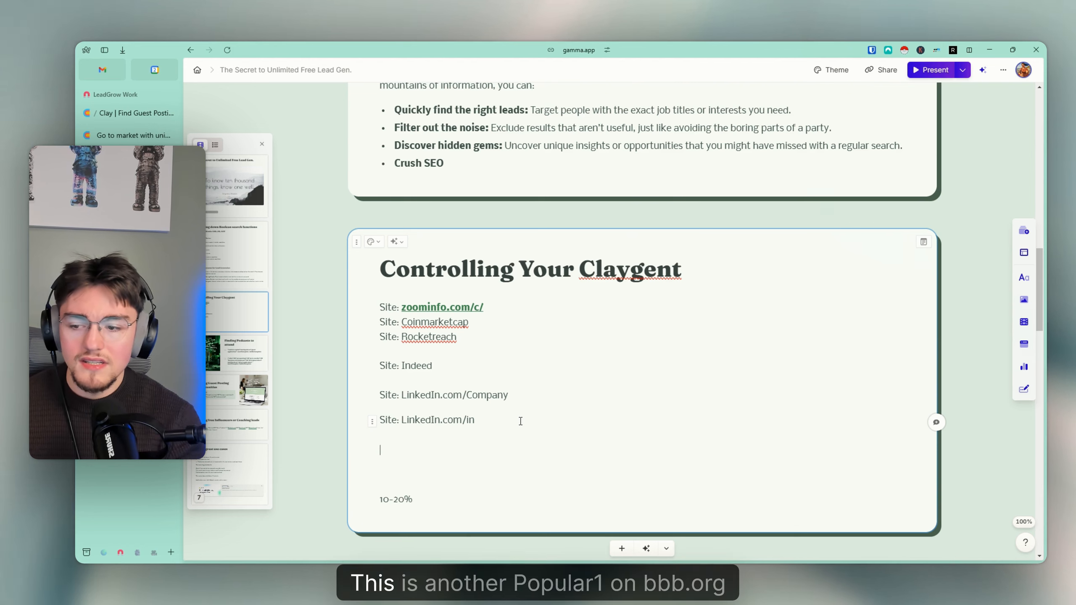
pyautogui.write('bbb.')
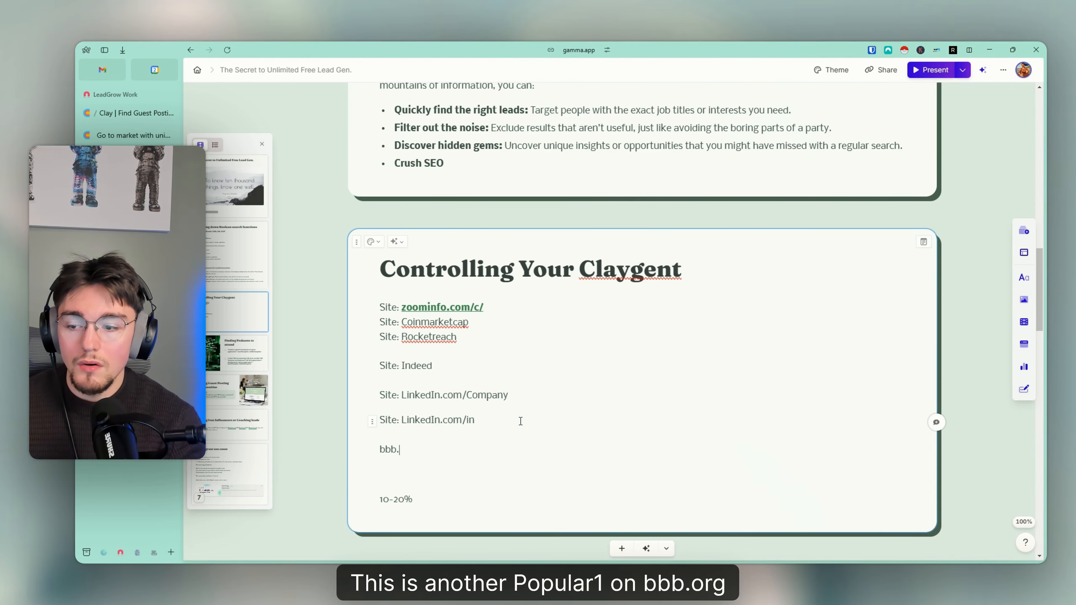
pyautogui.write('org')
pyautogui.press('Return')
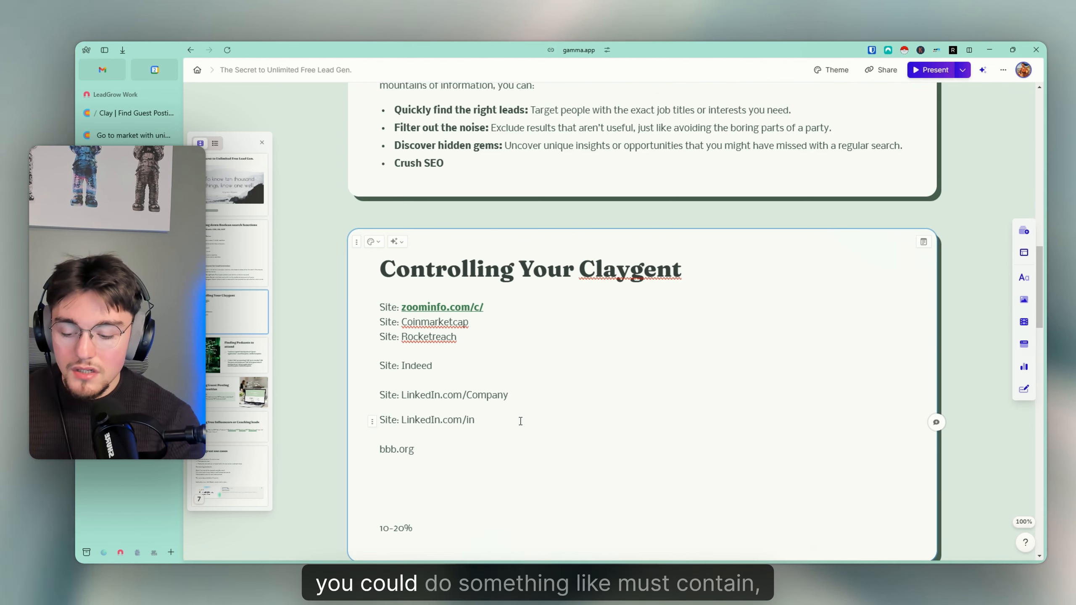
# Add the Boolean example "companyt name" AND "address" below bbb.org, with each term in quotation marks, and highlight it.
pyautogui.press('Return')
pyautogui.write('bb')
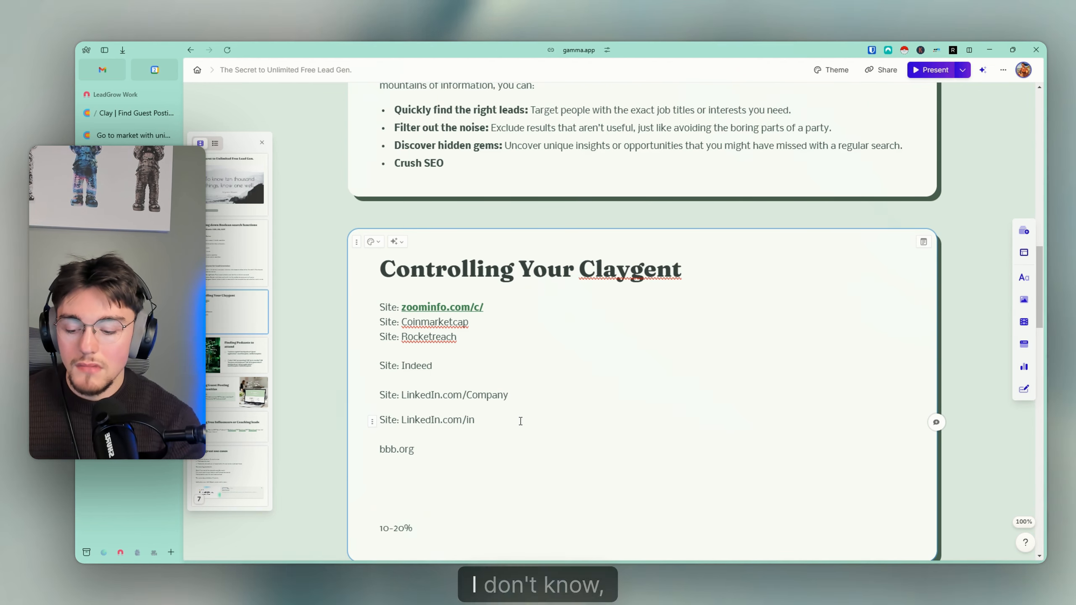
pyautogui.write('mpanyt')
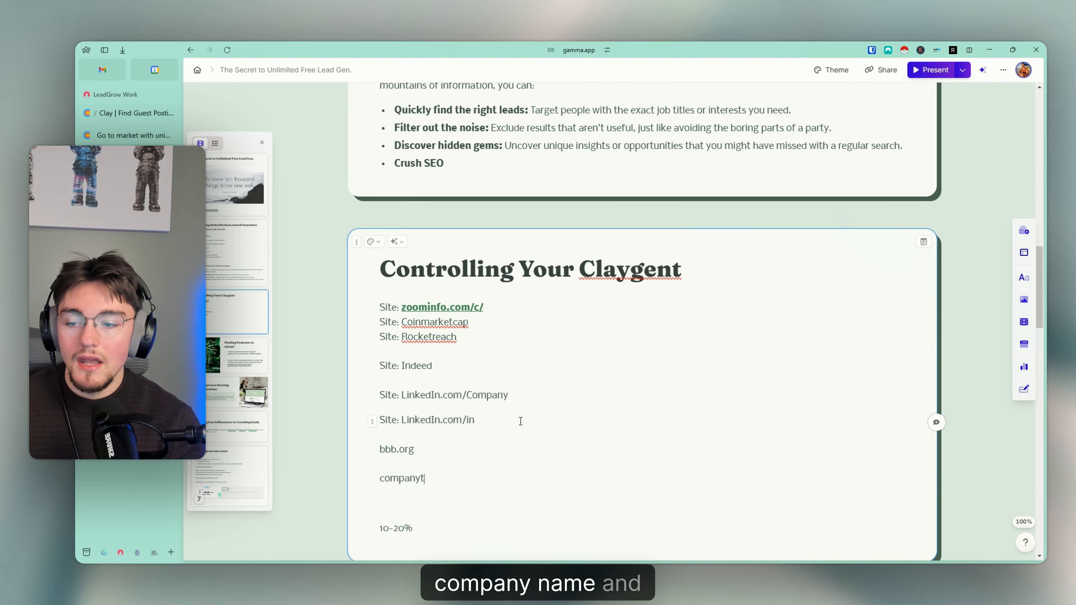
pyautogui.write(' name AND address"')
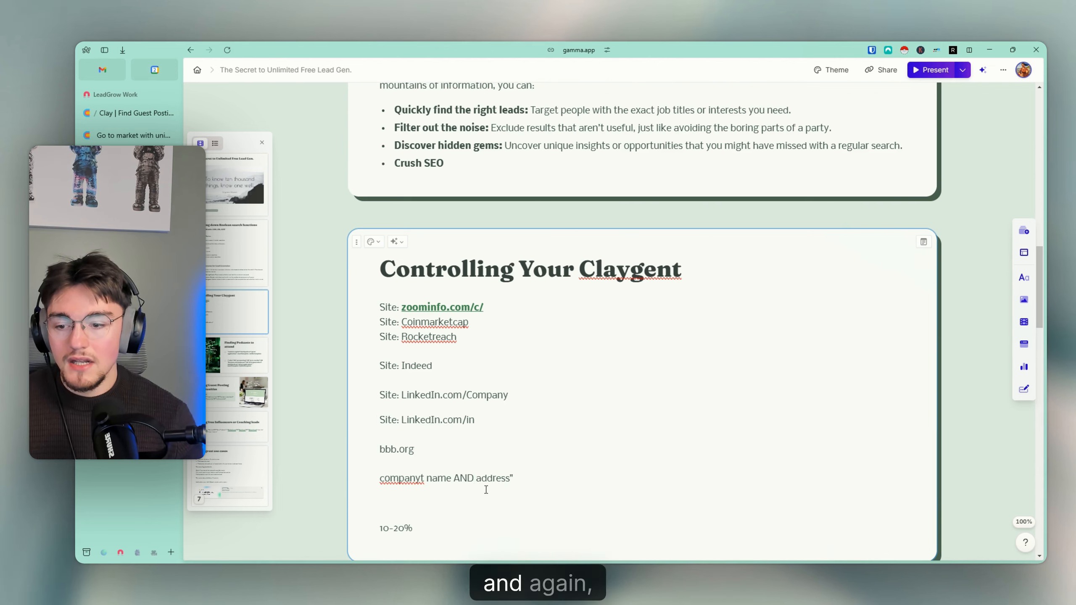
pyautogui.click(477, 478)
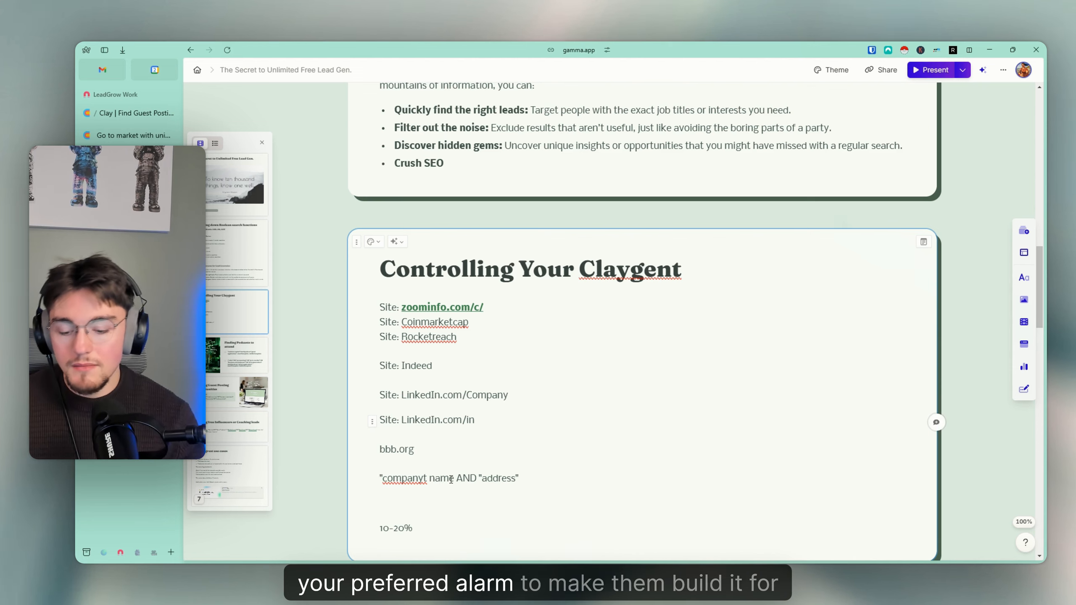
pyautogui.click(450, 480)
pyautogui.write('"')
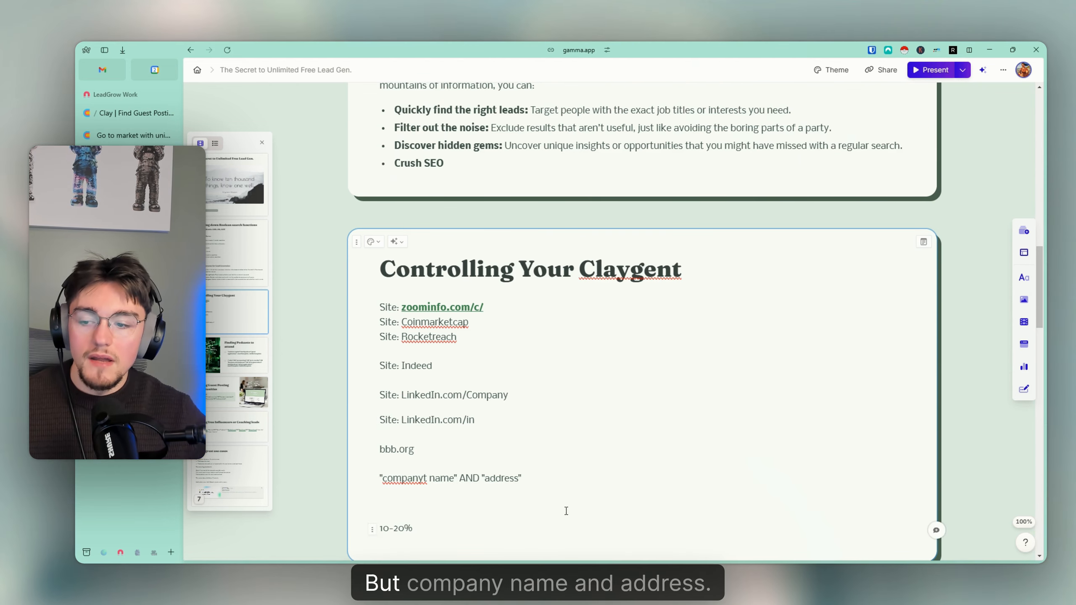
pyautogui.moveTo(580, 478); pyautogui.dragTo(377, 479)
pyautogui.click(493, 479)
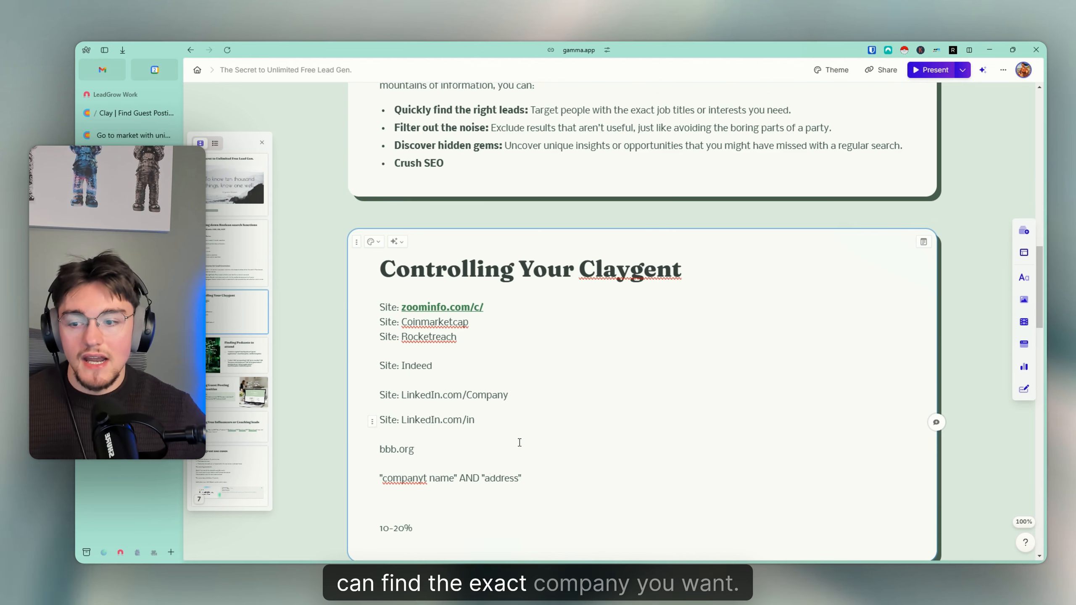
# Add the line "Linkedin: Only want people with past experience" between the Boolean example and the 10-20% note.
pyautogui.click(533, 476)
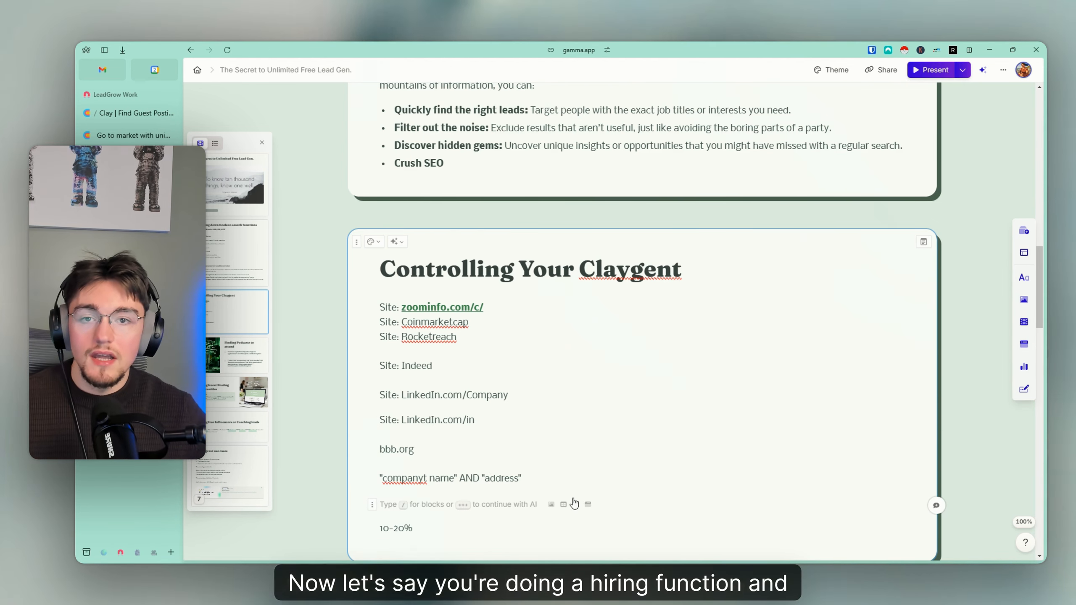
pyautogui.press('Return')
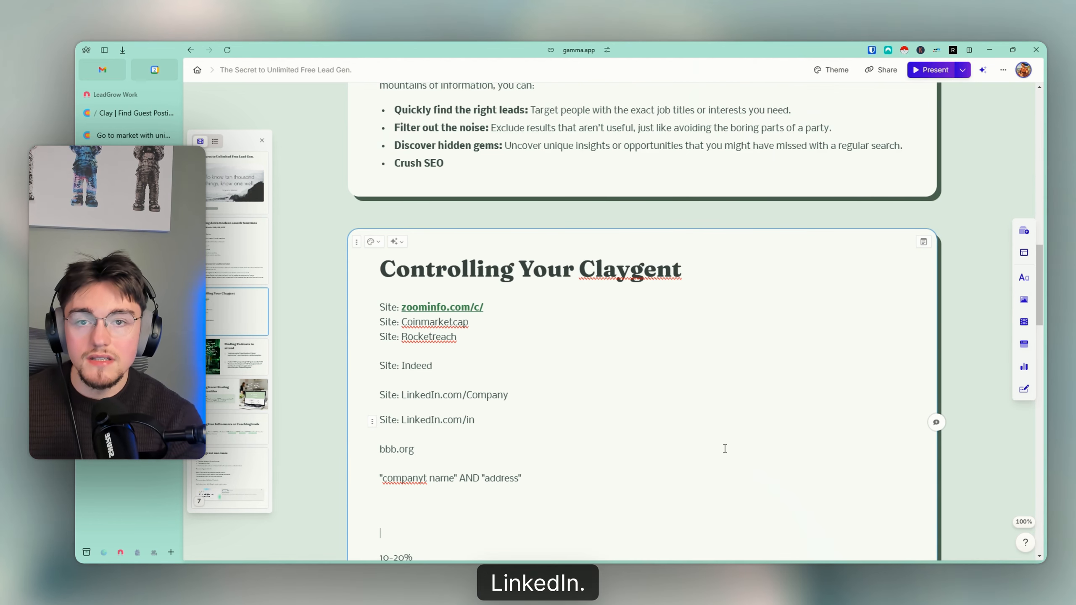
pyautogui.write('Linkedin')
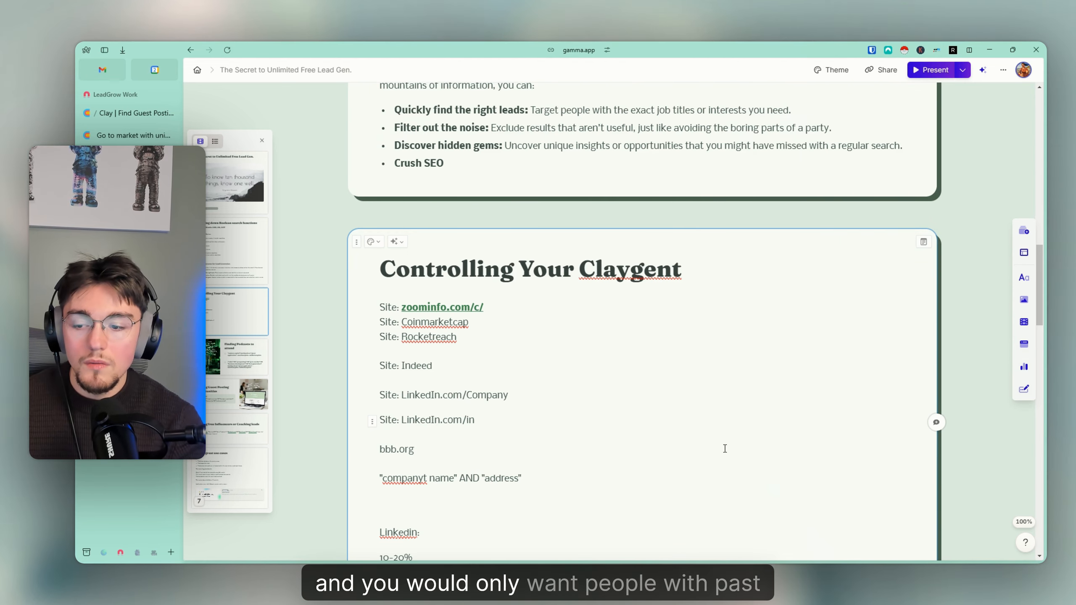
pyautogui.write(': Only want')
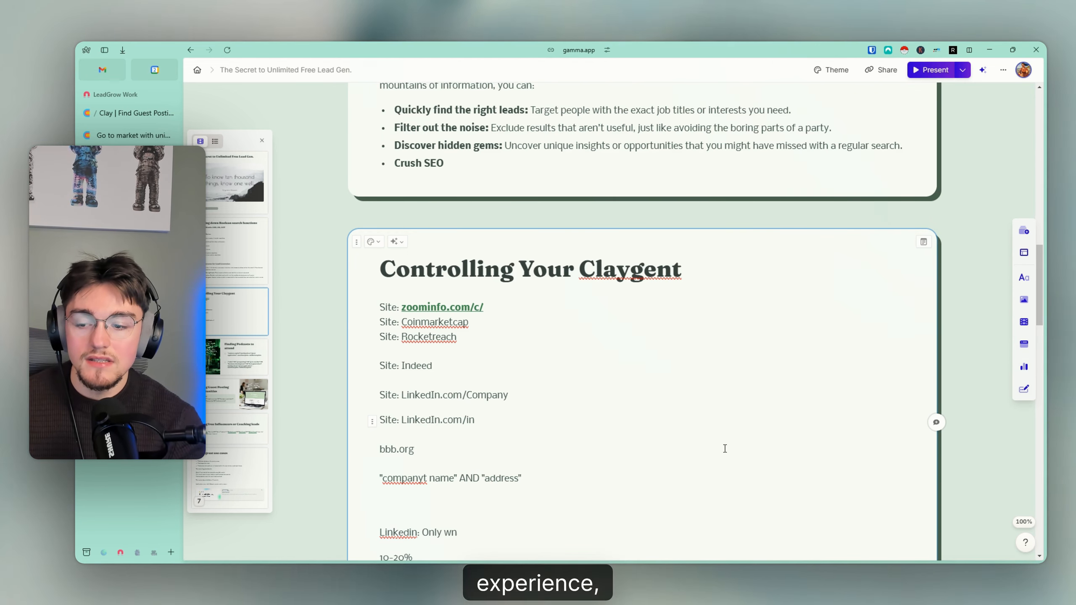
pyautogui.write(' people w')
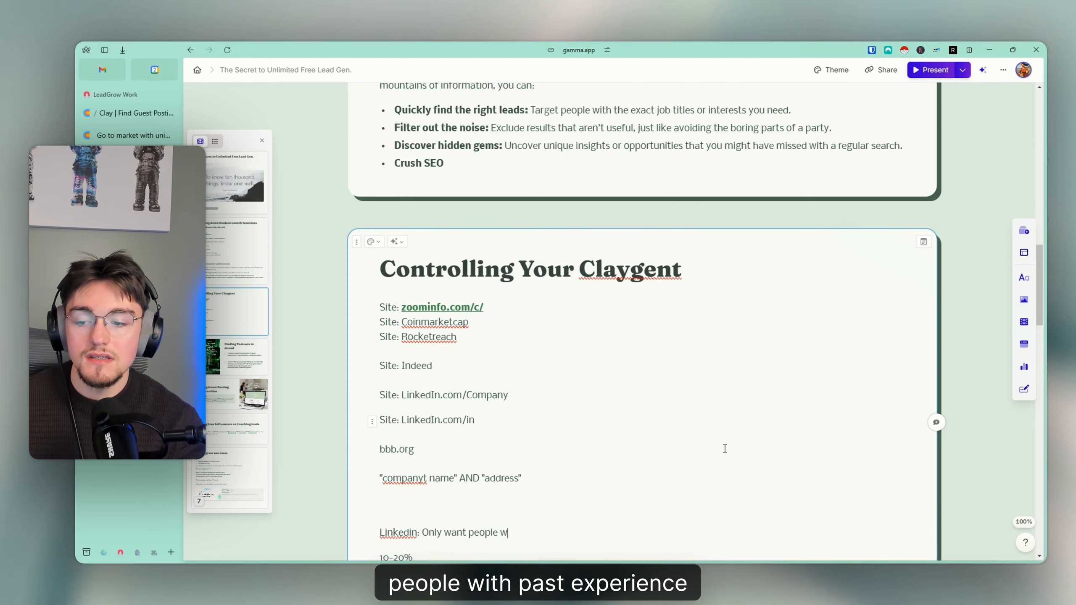
pyautogui.write('ith past experience')
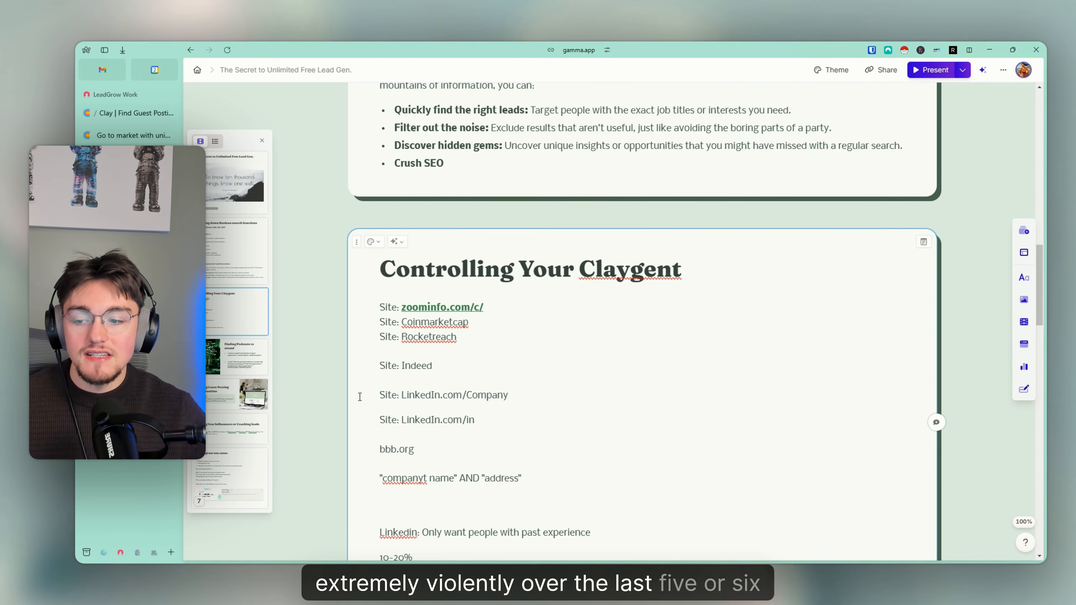
pyautogui.scroll(-1, 624, 443)
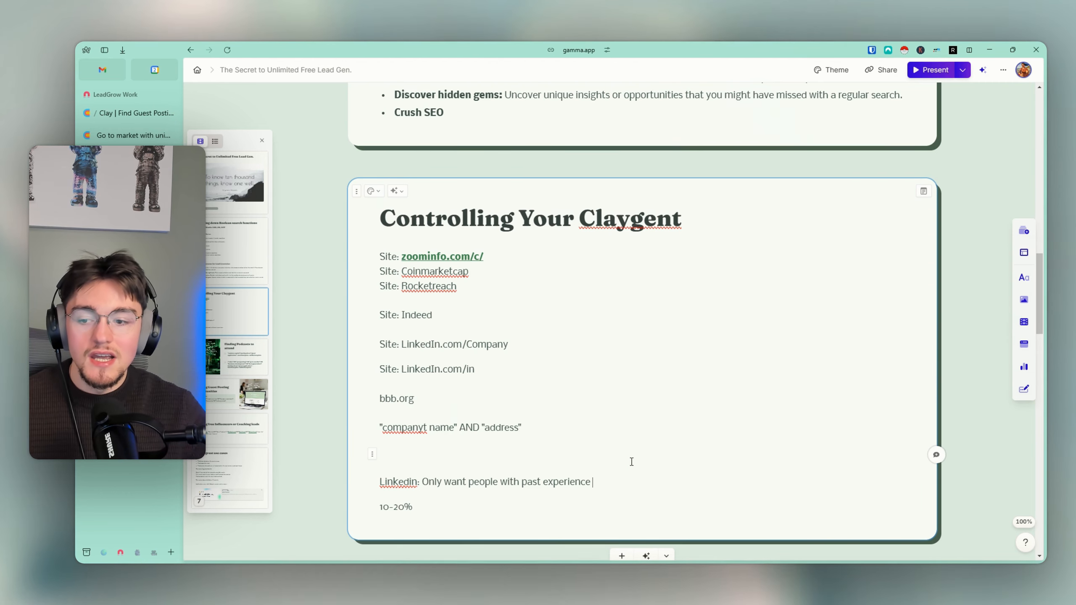
# Highlight the line "Linkedin: Only want people with past experience" on the Controlling Your Claygent slide, then clear the highlight.
pyautogui.tripleClick(618, 482)
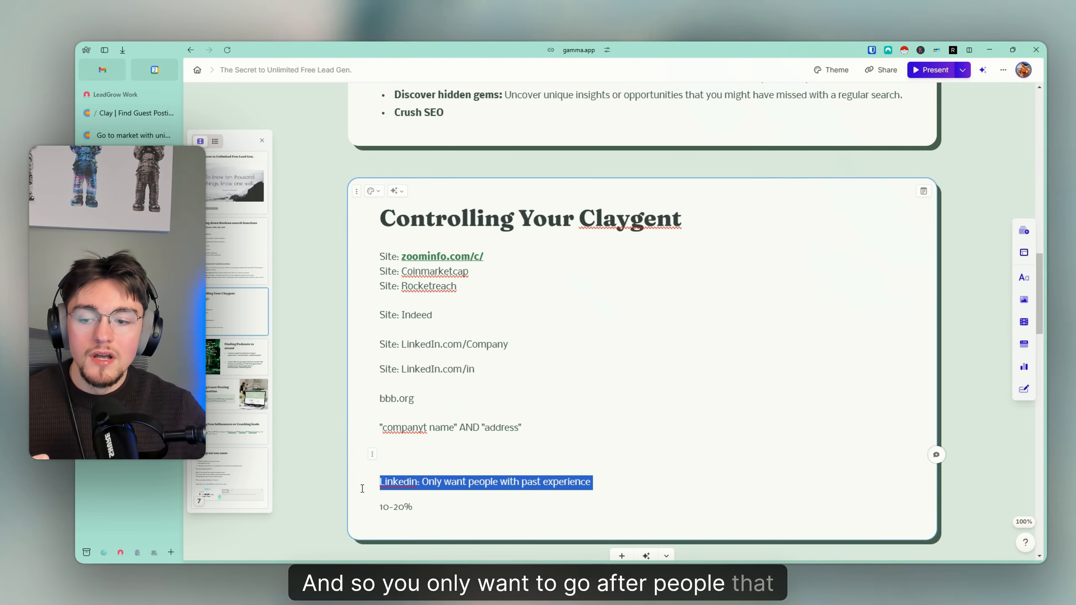
pyautogui.click(580, 507)
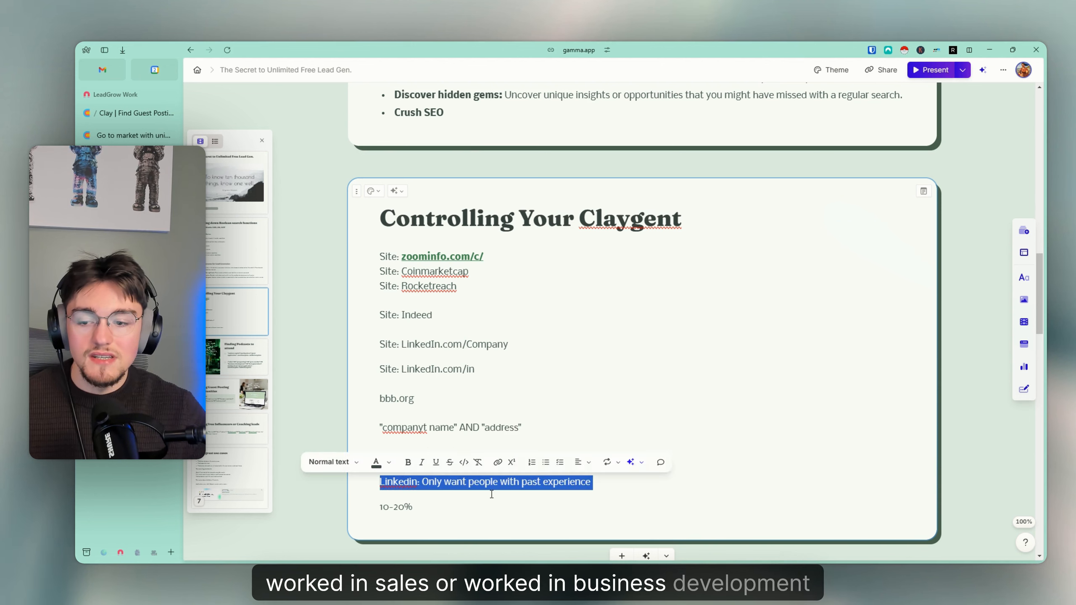
pyautogui.moveTo(546, 498); pyautogui.dragTo(372, 486)
pyautogui.moveTo(607, 485); pyautogui.dragTo(368, 488)
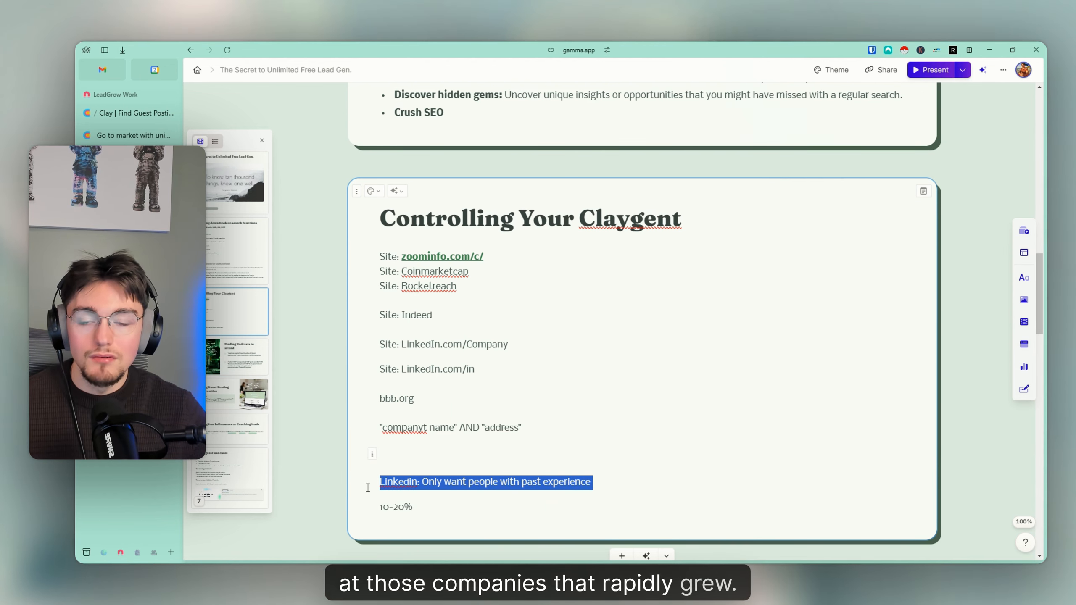
pyautogui.click(595, 482)
pyautogui.moveTo(596, 482); pyautogui.dragTo(407, 478)
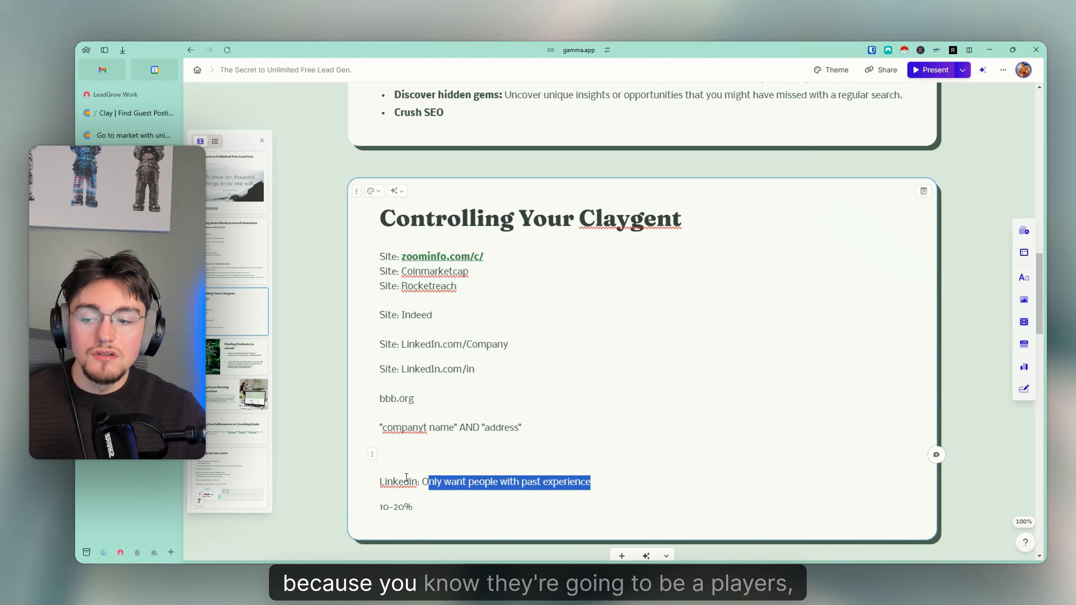
pyautogui.click(381, 478)
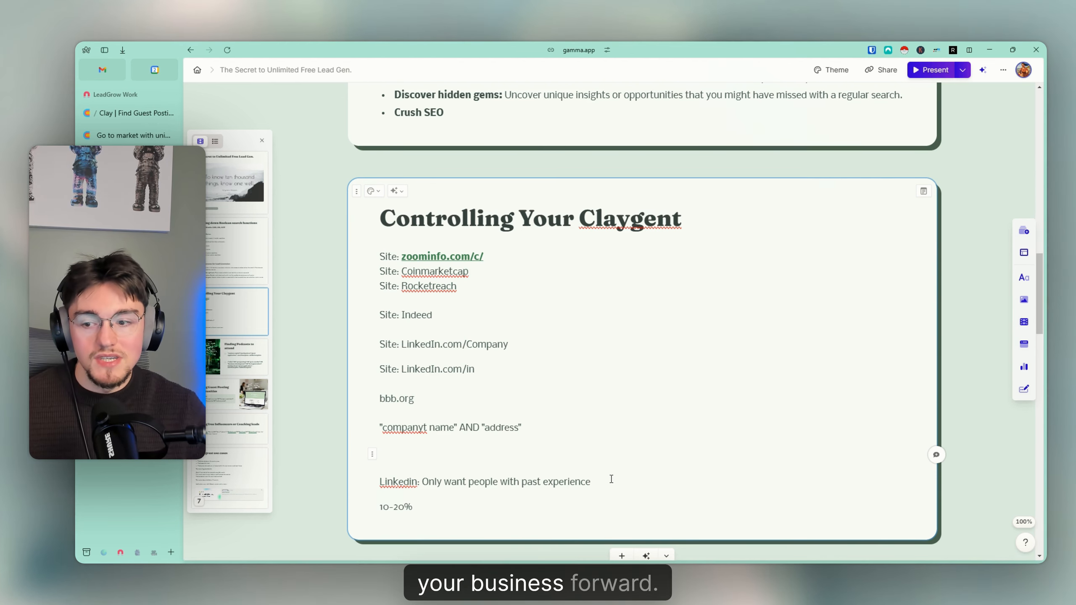
# Go to the "Finding Podcasts to attend" slide and highlight its heading.
pyautogui.scroll(-3, 634, 479)
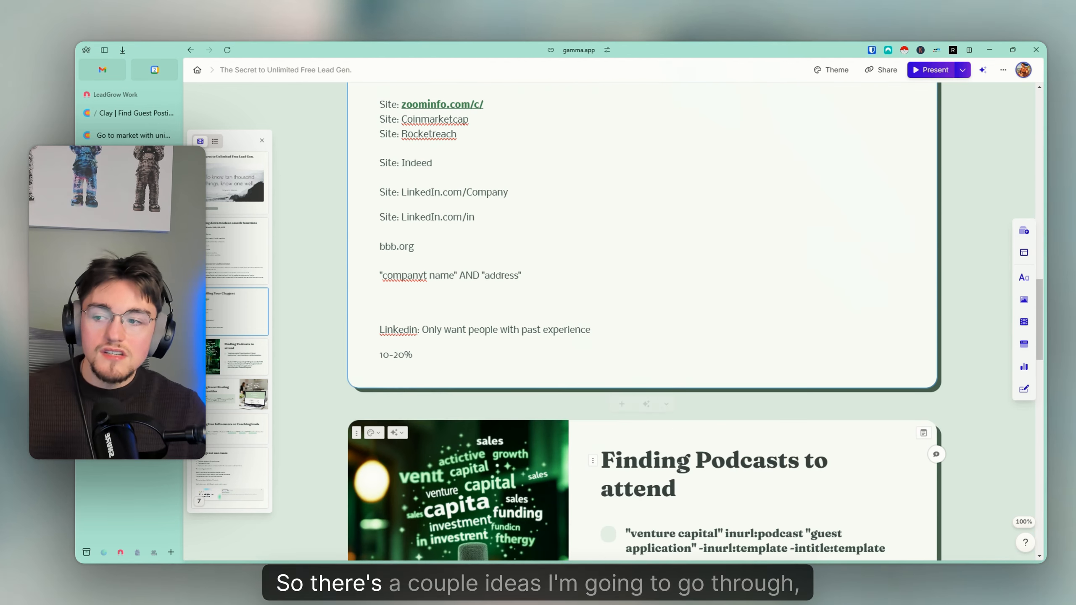
pyautogui.scroll(-3, 640, 407)
pyautogui.scroll(-3, 641, 363)
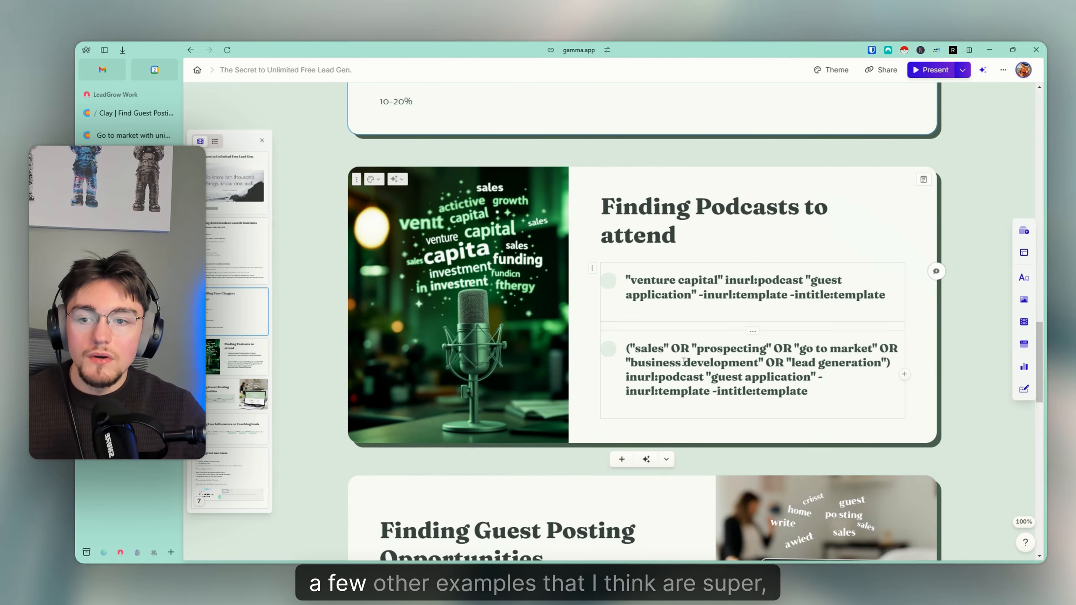
pyautogui.tripleClick(698, 243)
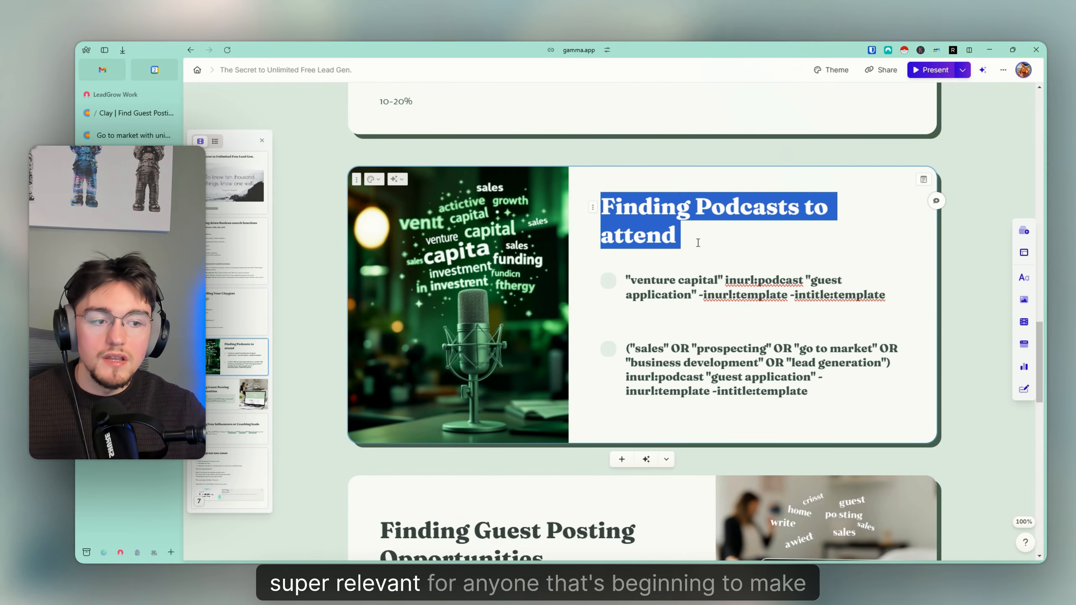
# Review the podcast search queries alongside the guest posting slide, then highlight the "Finding Guest Posting Opportunities" heading.
pyautogui.scroll(-5, 742, 248)
pyautogui.scroll(3, 737, 242)
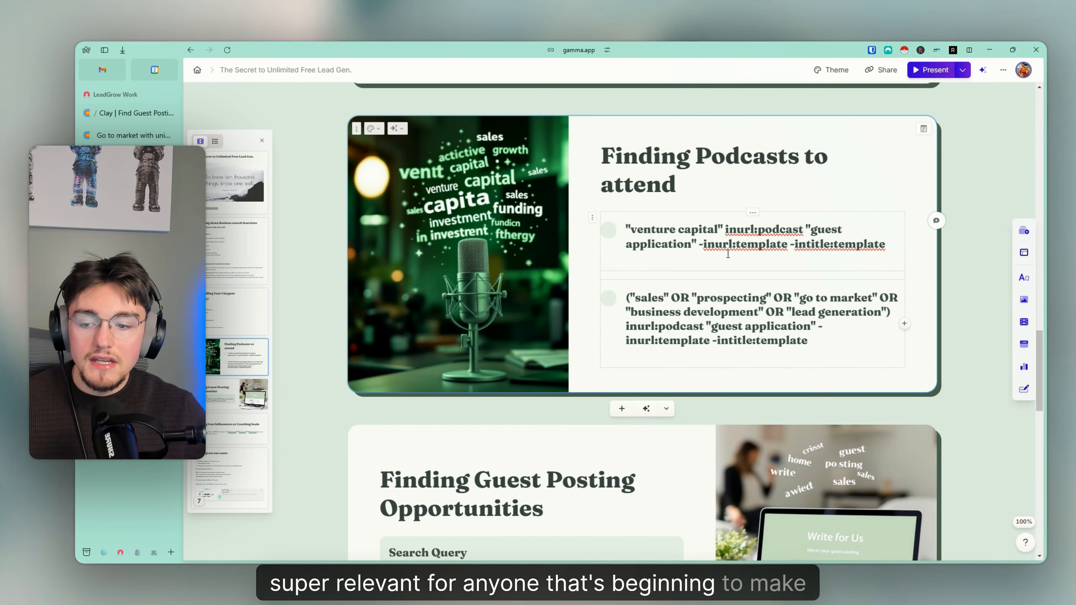
pyautogui.scroll(-2, 727, 235)
pyautogui.scroll(2, 720, 242)
pyautogui.scroll(-3, 703, 251)
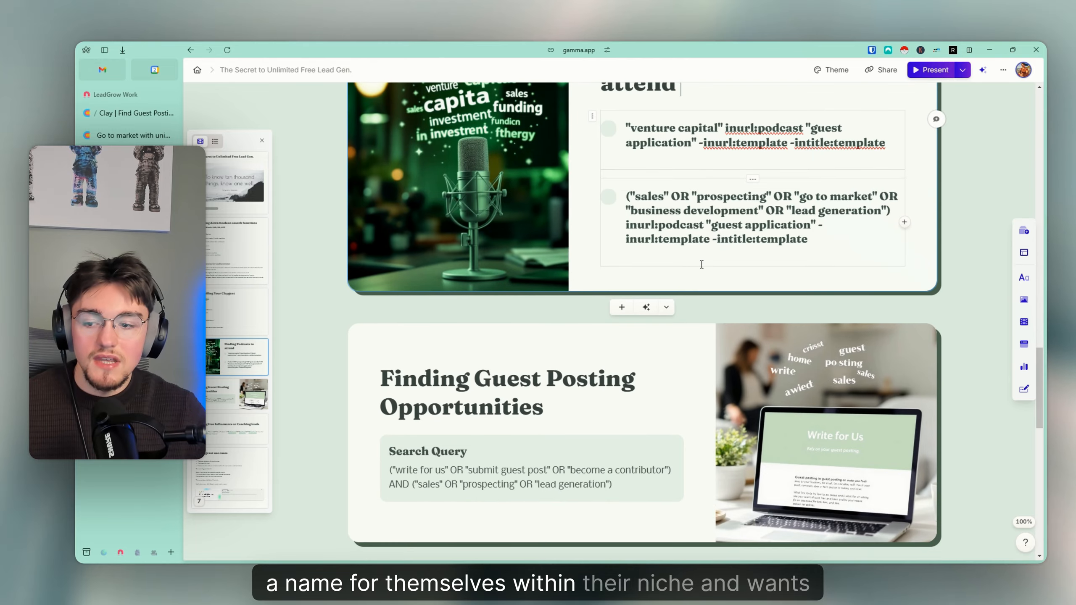
pyautogui.scroll(2, 692, 259)
pyautogui.scroll(-2, 695, 263)
pyautogui.scroll(1, 699, 275)
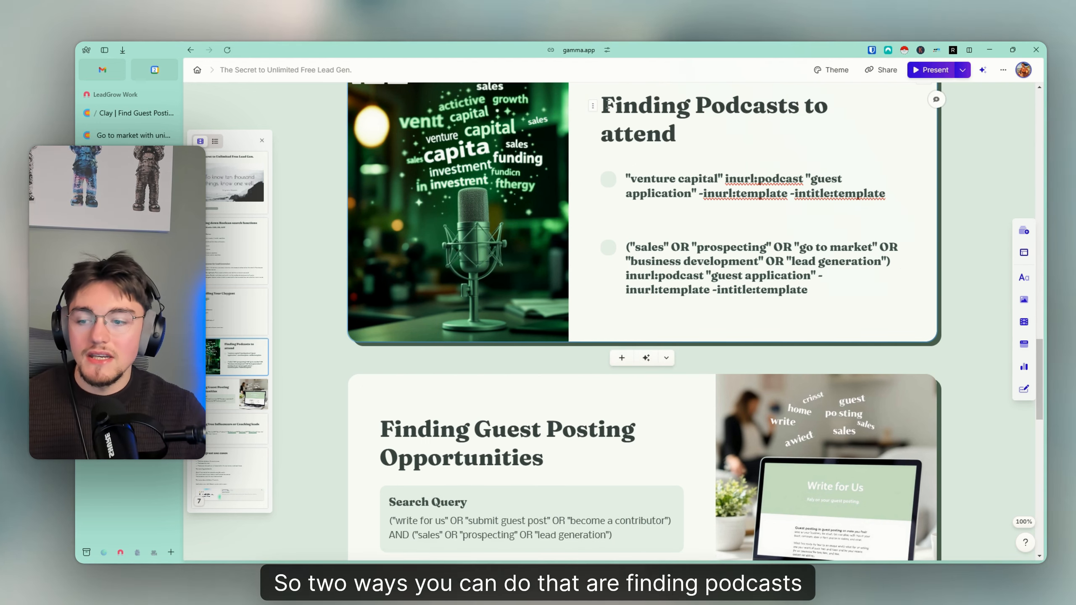
pyautogui.tripleClick(557, 458)
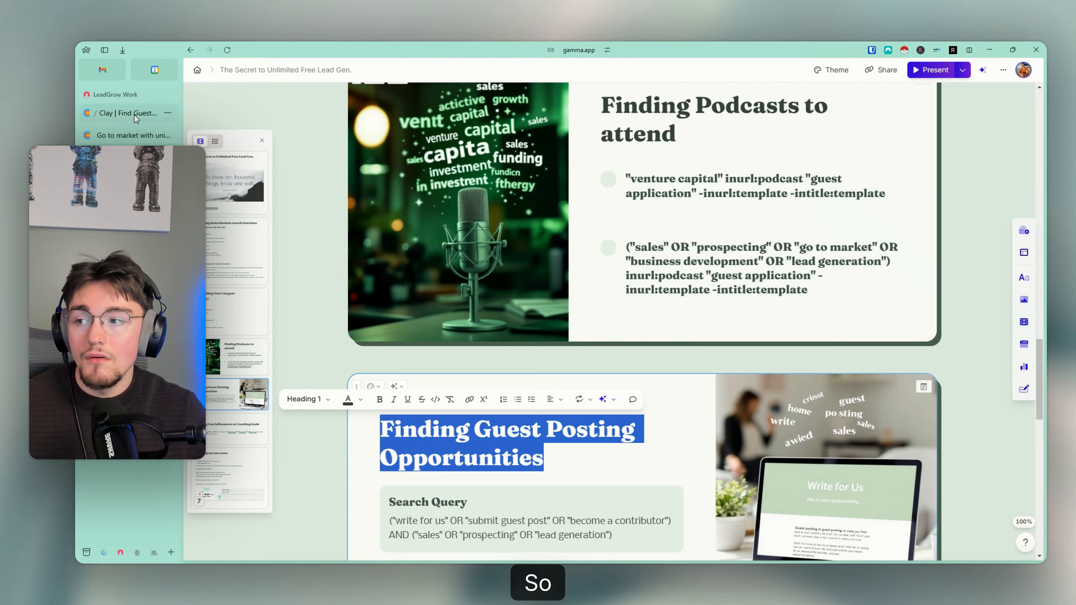
# Check the guest posting table in Clay, then return to the Gamma presentation's guest posting search query.
pyautogui.click(133, 113)
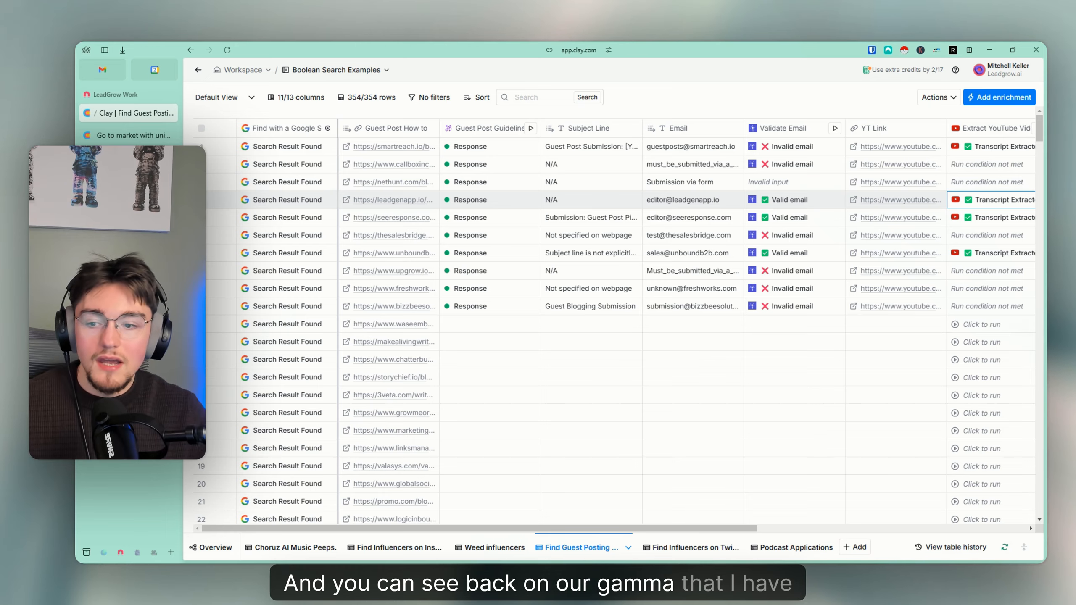
pyautogui.click(131, 203)
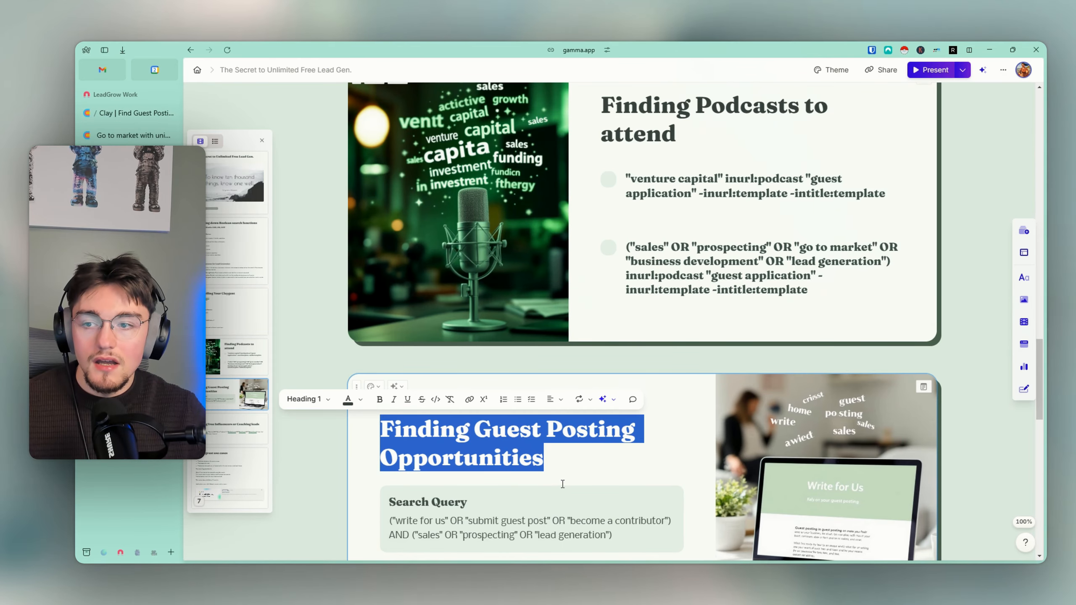
pyautogui.scroll(-8, 563, 484)
pyautogui.scroll(4, 384, 301)
pyautogui.click(384, 301)
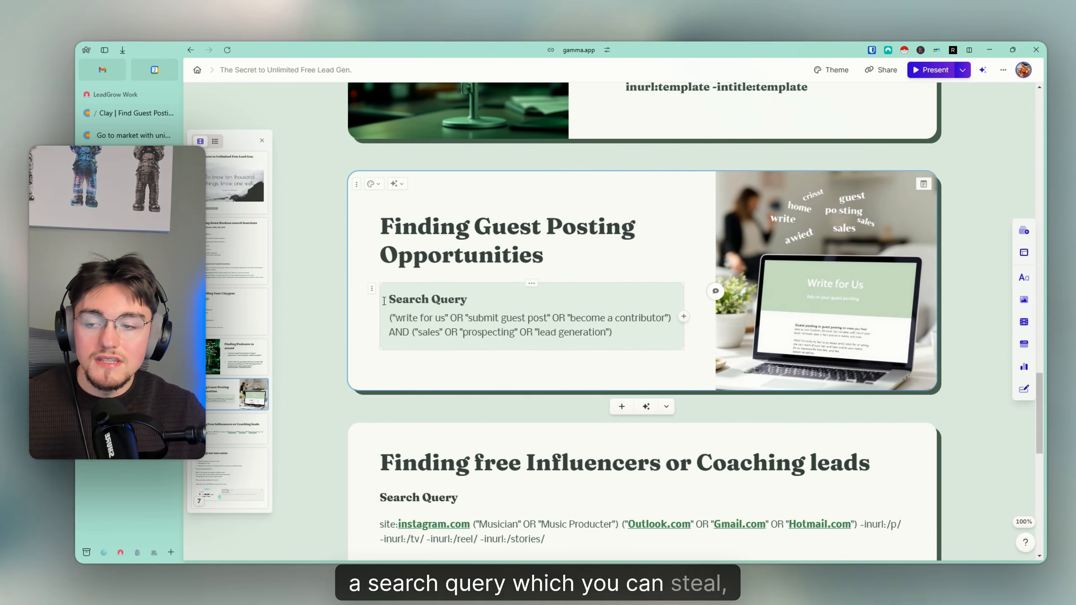
# Read through the guest posting search query, highlighting the terms "prospecting" and "lead generation".
pyautogui.click(421, 319)
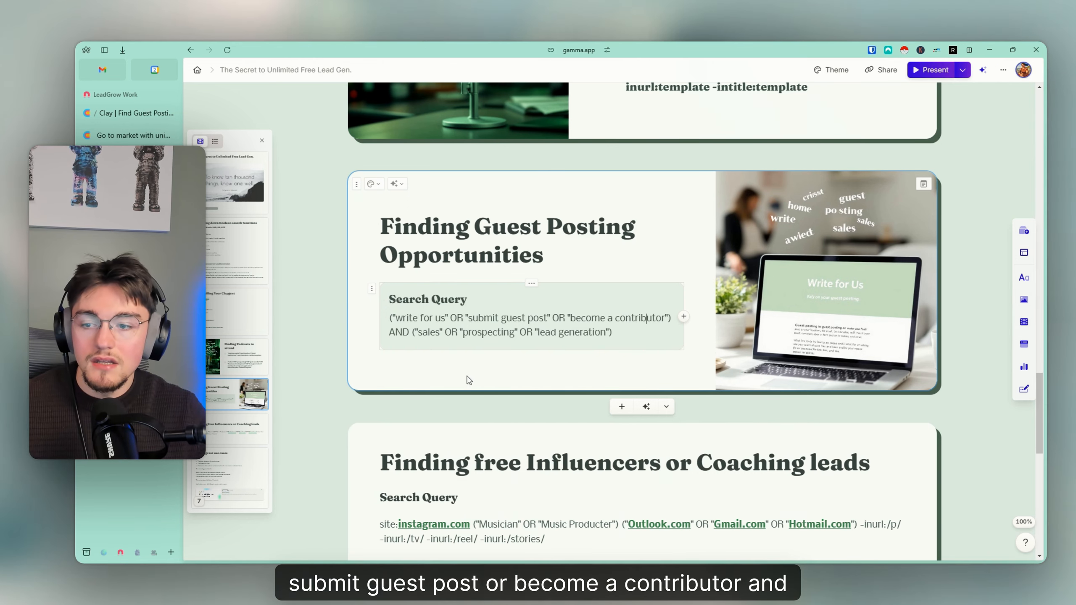
pyautogui.click(426, 344)
pyautogui.doubleClick(489, 334)
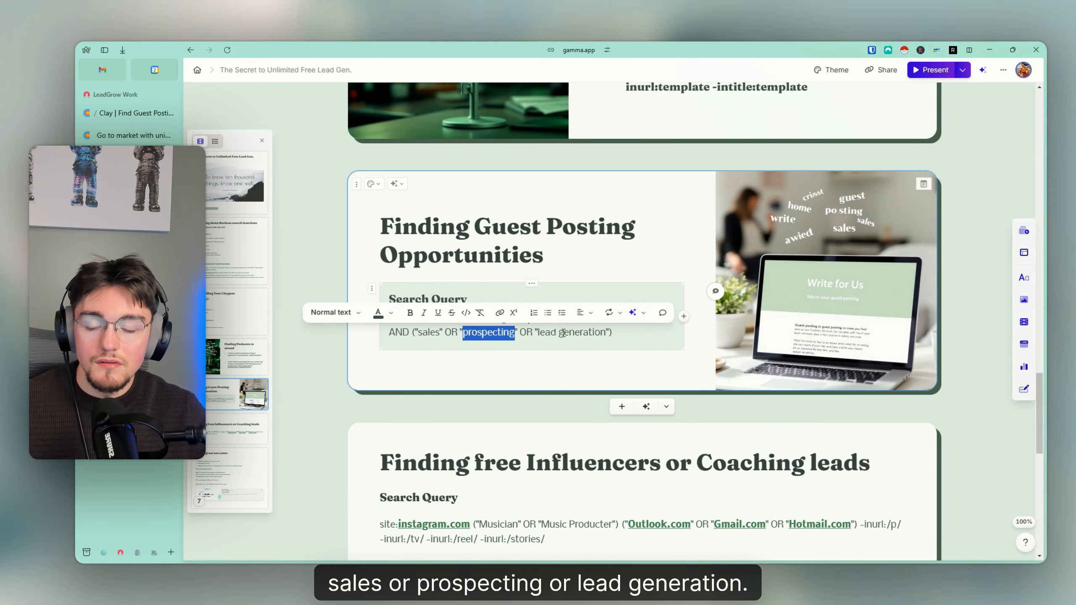
pyautogui.moveTo(537, 333); pyautogui.dragTo(608, 333)
pyautogui.click(665, 384)
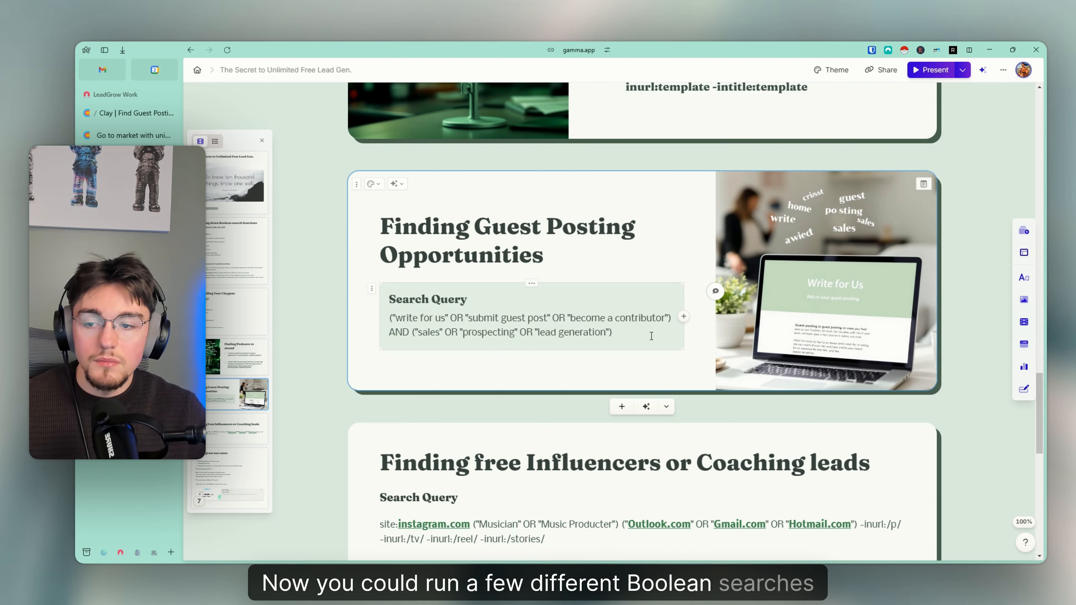
# Highlight the topic group ("sales" OR "prospecting" OR "lead generation") in the guest posting query and examine its last term.
pyautogui.click(490, 352)
pyautogui.moveTo(412, 331); pyautogui.dragTo(619, 335)
pyautogui.click(619, 335)
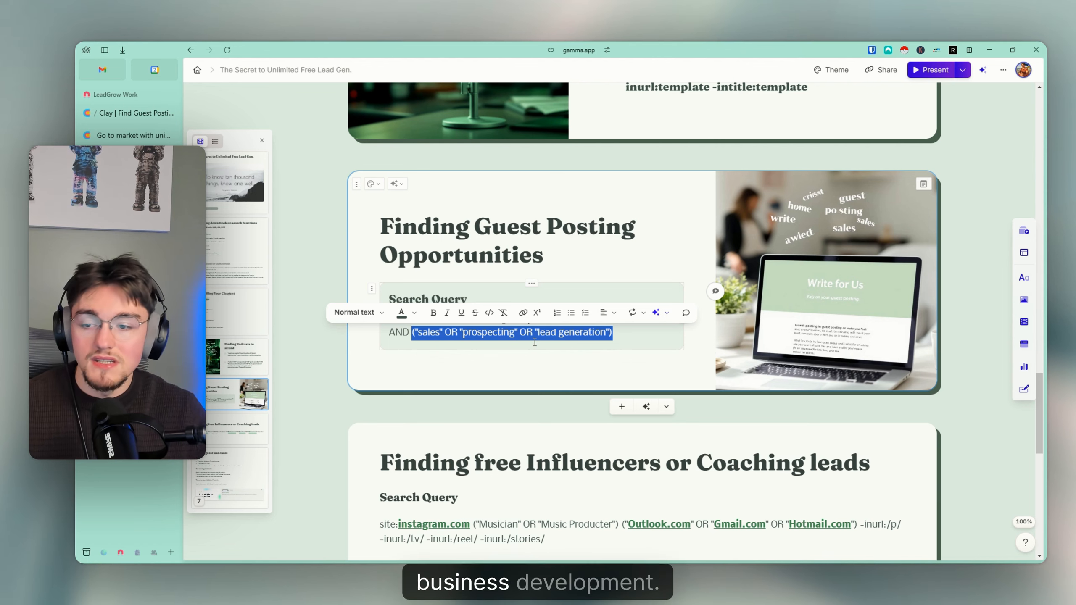
pyautogui.click(609, 333)
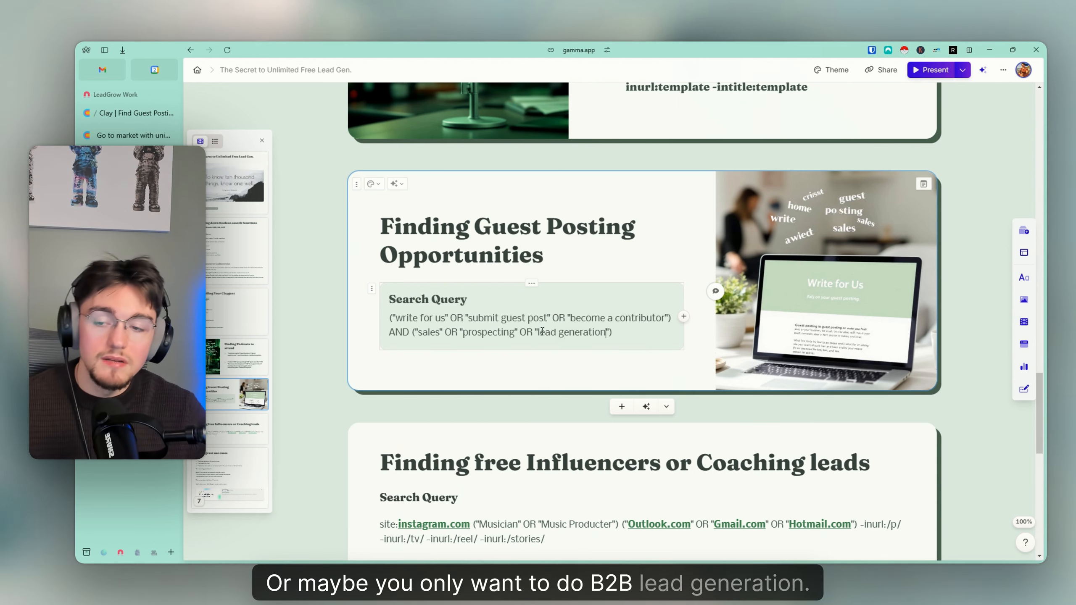
pyautogui.moveTo(537, 333); pyautogui.dragTo(541, 332)
pyautogui.click(532, 356)
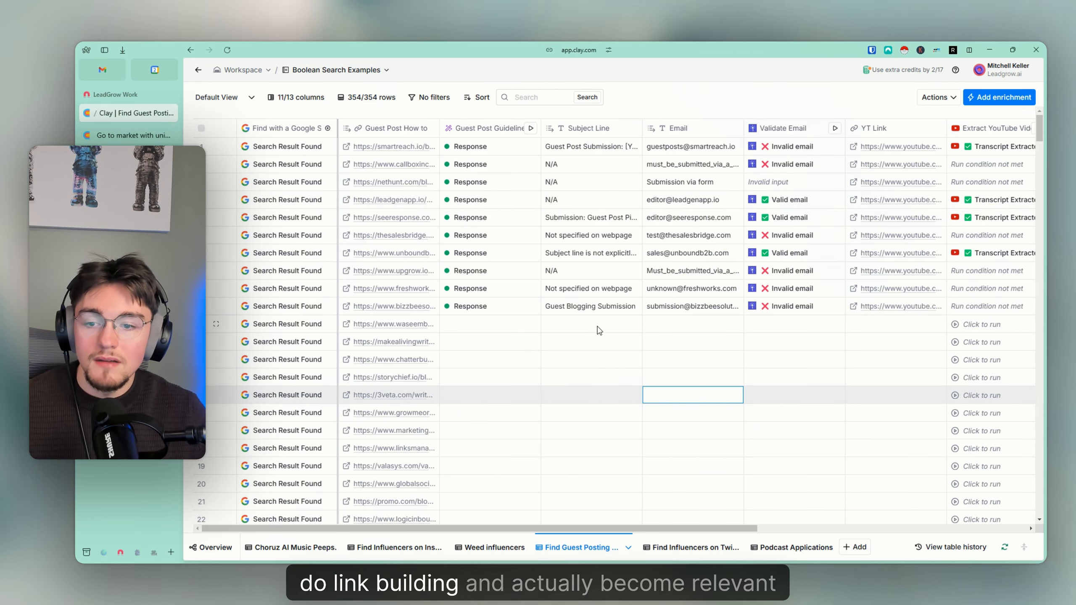
# Examine the whole list of search results in Clay's guest posting table, down to the last row and back.
pyautogui.click(610, 327)
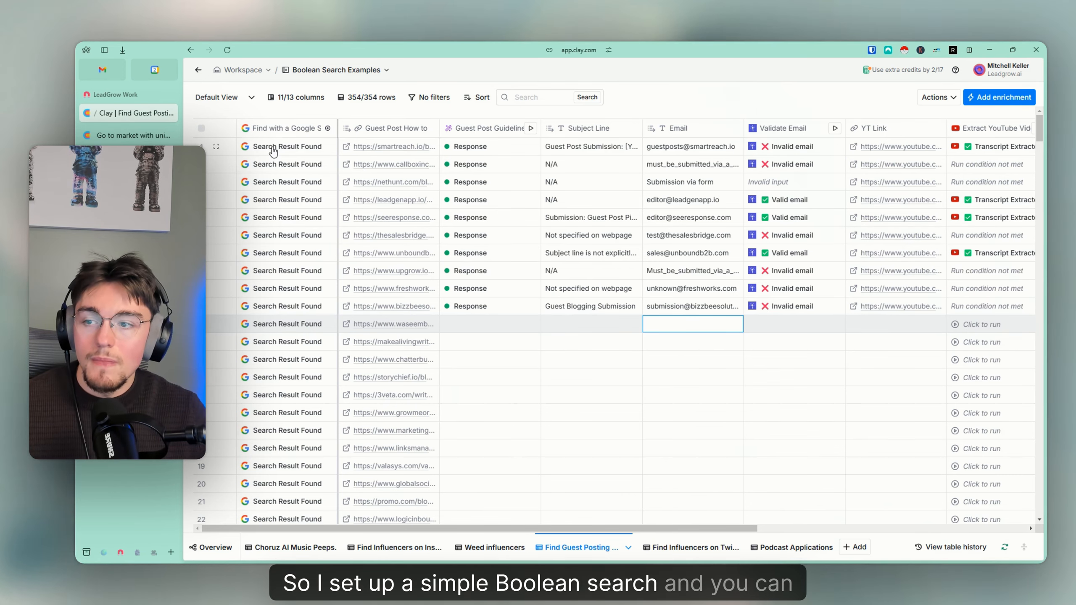
pyautogui.scroll(-15, 634, 303)
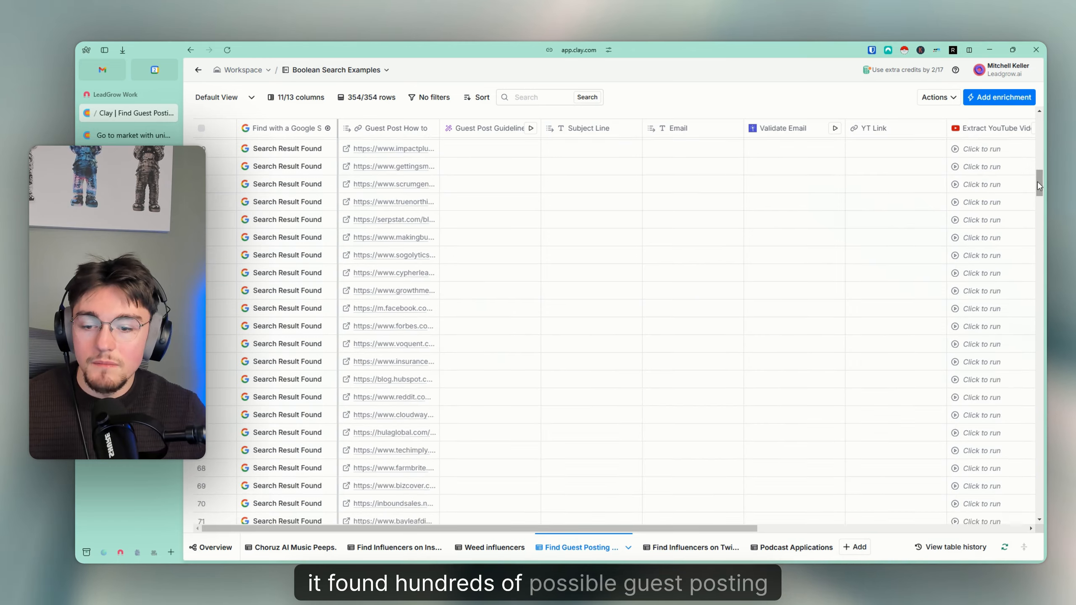
pyautogui.moveTo(1037, 182); pyautogui.dragTo(997, 563)
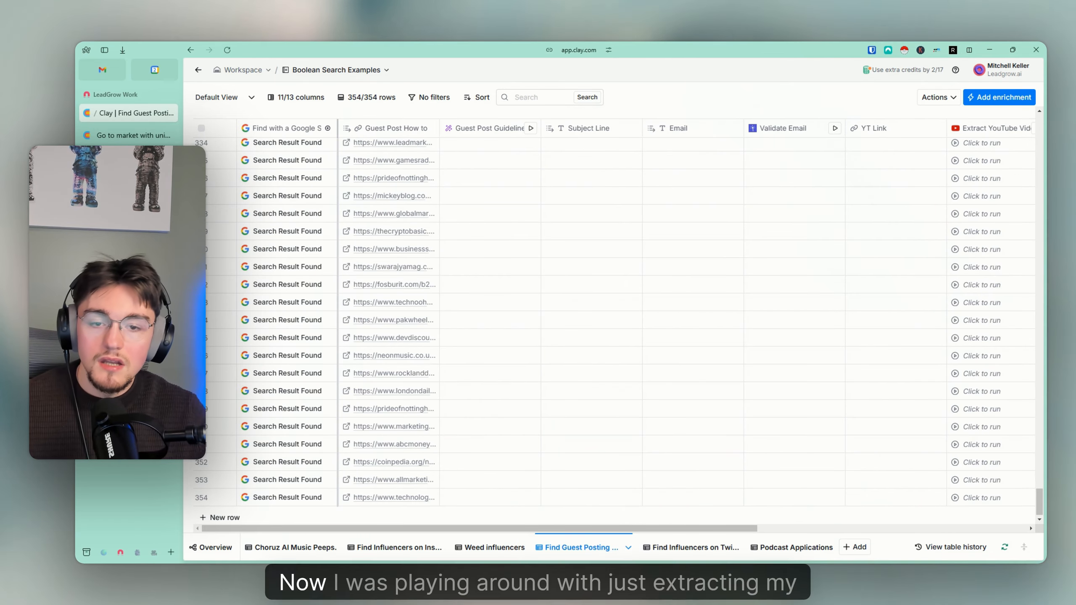
pyautogui.moveTo(1040, 502); pyautogui.dragTo(1006, 132)
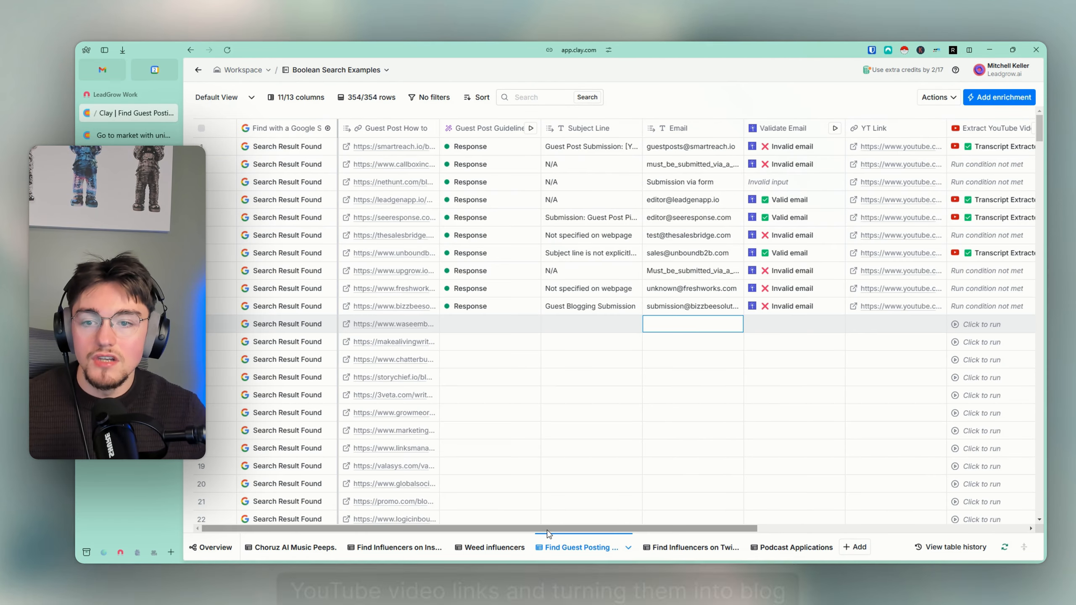
# Read the generated article "The Art of Creating Lead..." in the Blog Post Creation column, then close its cell details.
pyautogui.hscroll(5, 725, 374)
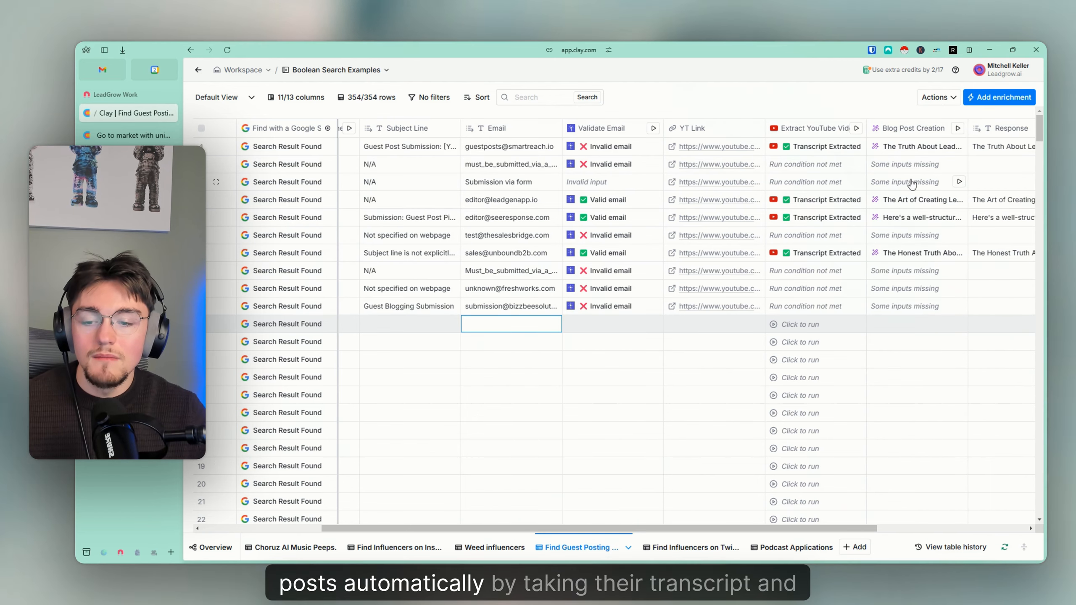
pyautogui.hscroll(3, 729, 517)
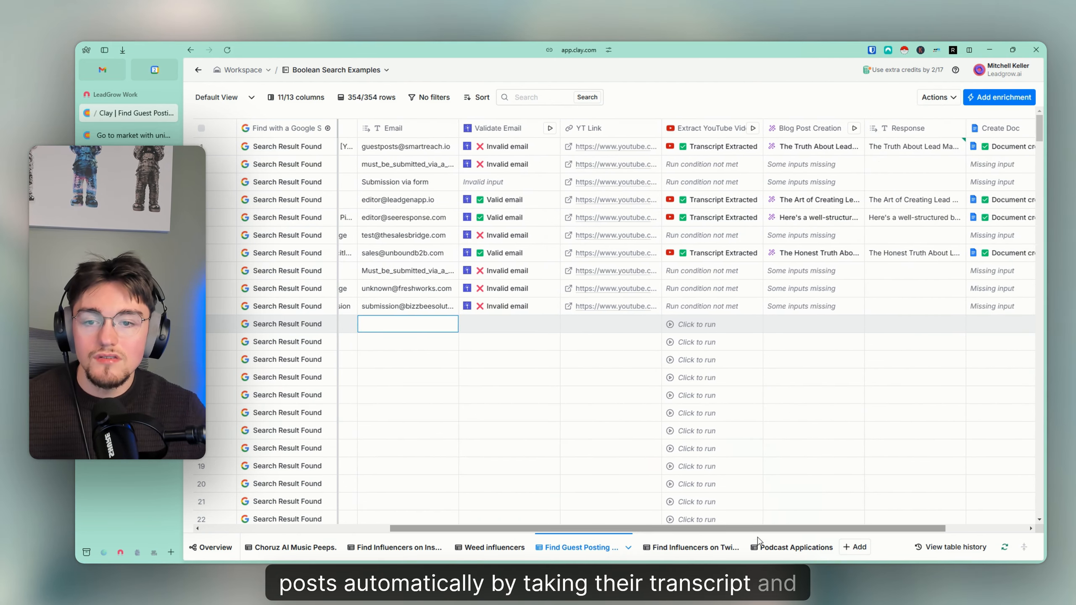
pyautogui.click(807, 205)
pyautogui.scroll(-6, 919, 280)
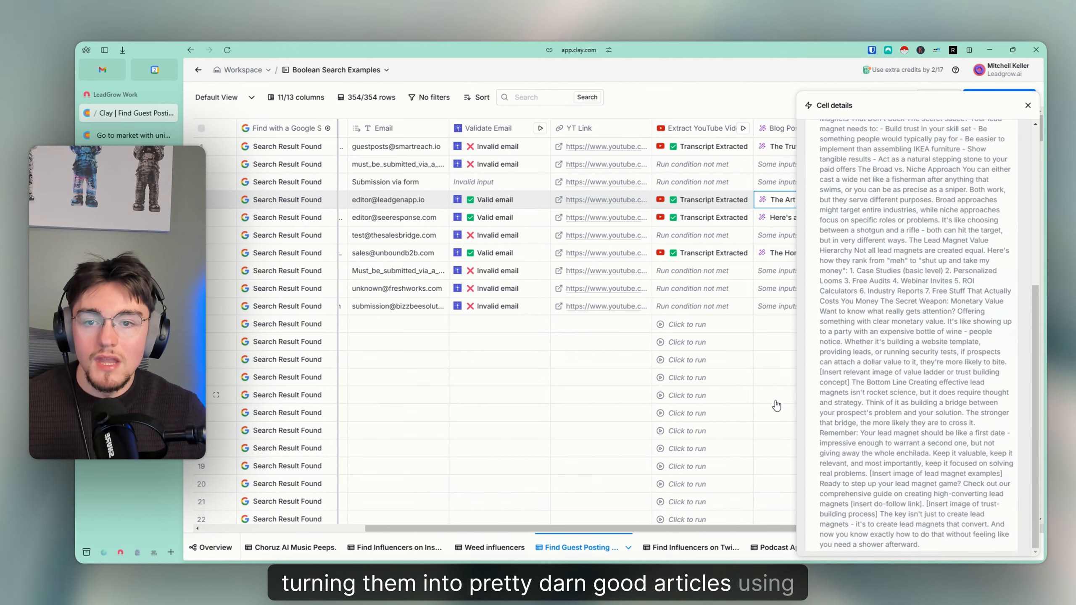
pyautogui.click(1028, 105)
# Look across the guest posting table's columns and inspect the cell details of the first row's Create Doc entry, including its document URL.
pyautogui.moveTo(683, 529); pyautogui.dragTo(841, 539)
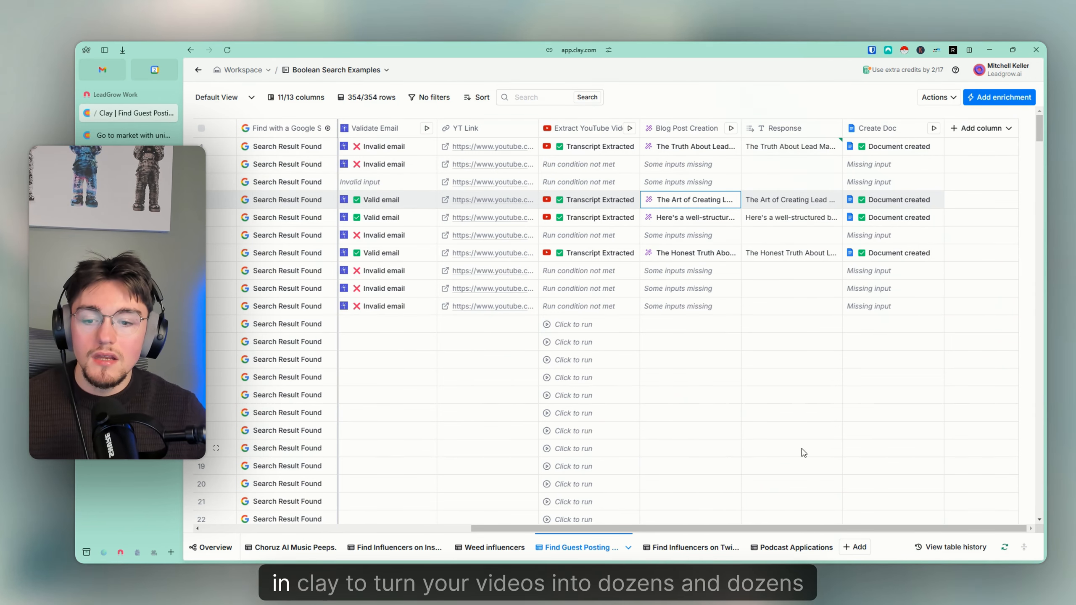
pyautogui.hscroll(-10, 452, 479)
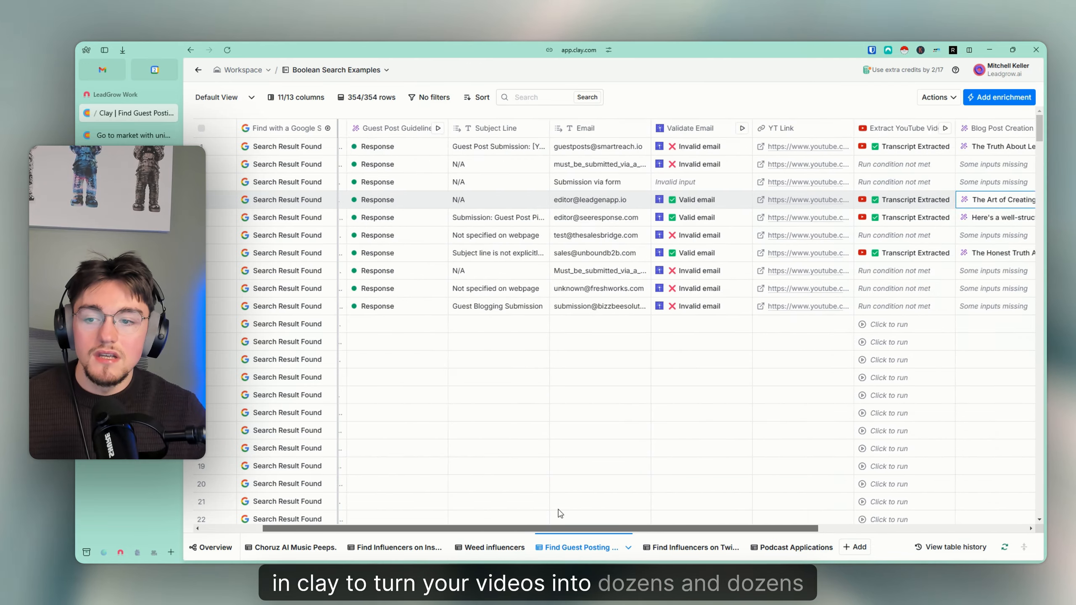
pyautogui.scroll(-3, 614, 318)
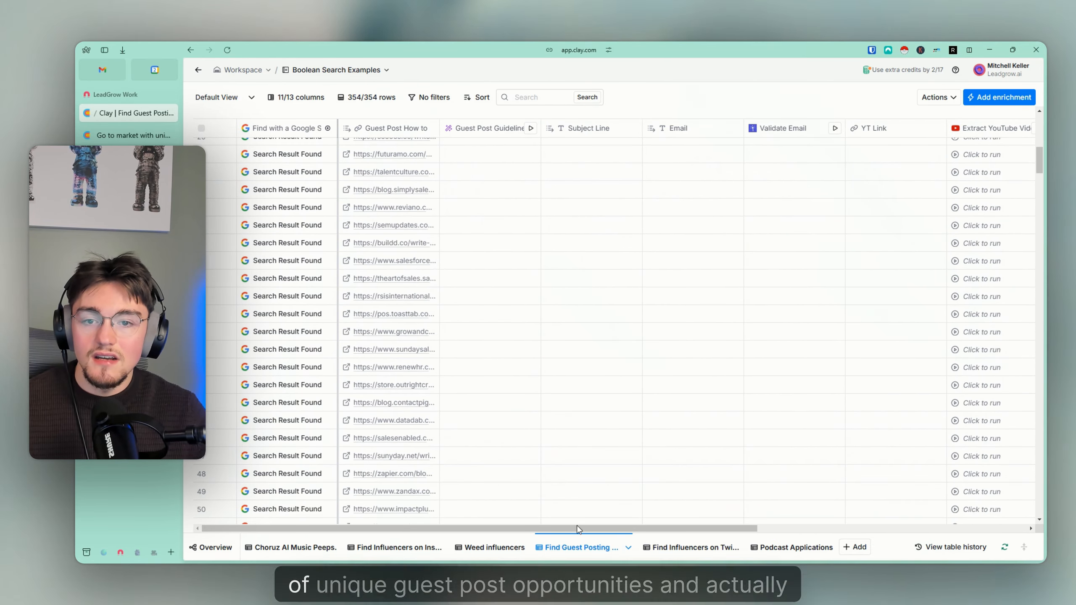
pyautogui.hscroll(10, 636, 303)
pyautogui.scroll(3, 915, 387)
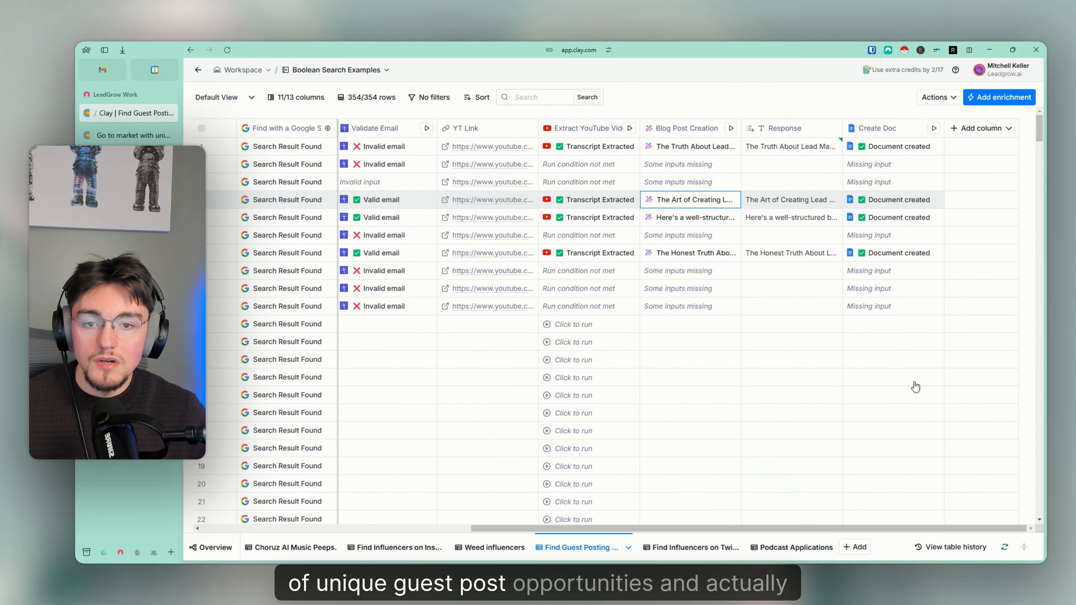
pyautogui.click(891, 149)
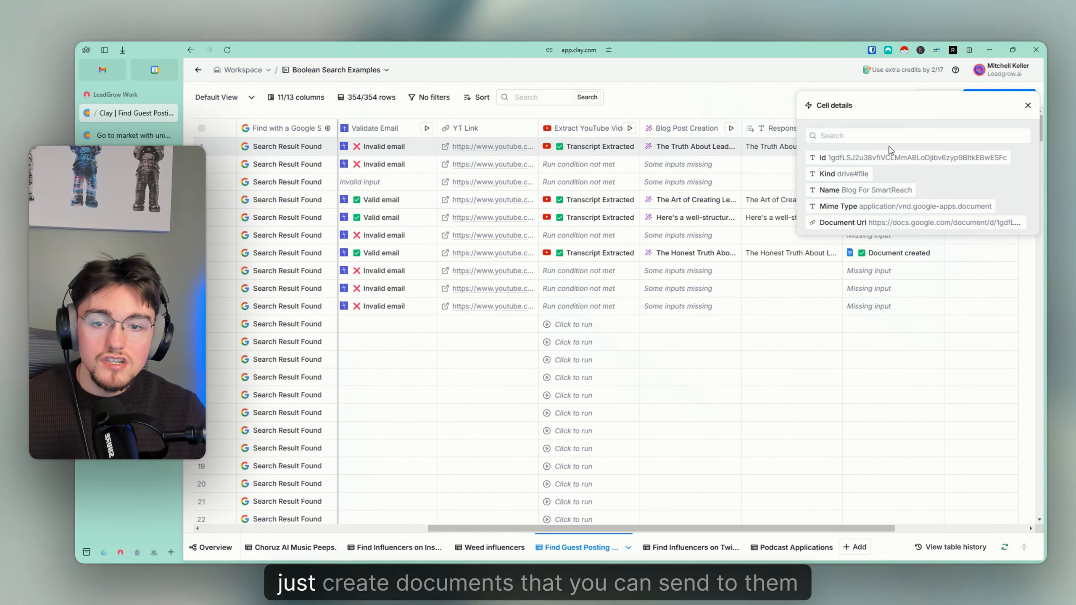
pyautogui.click(1028, 106)
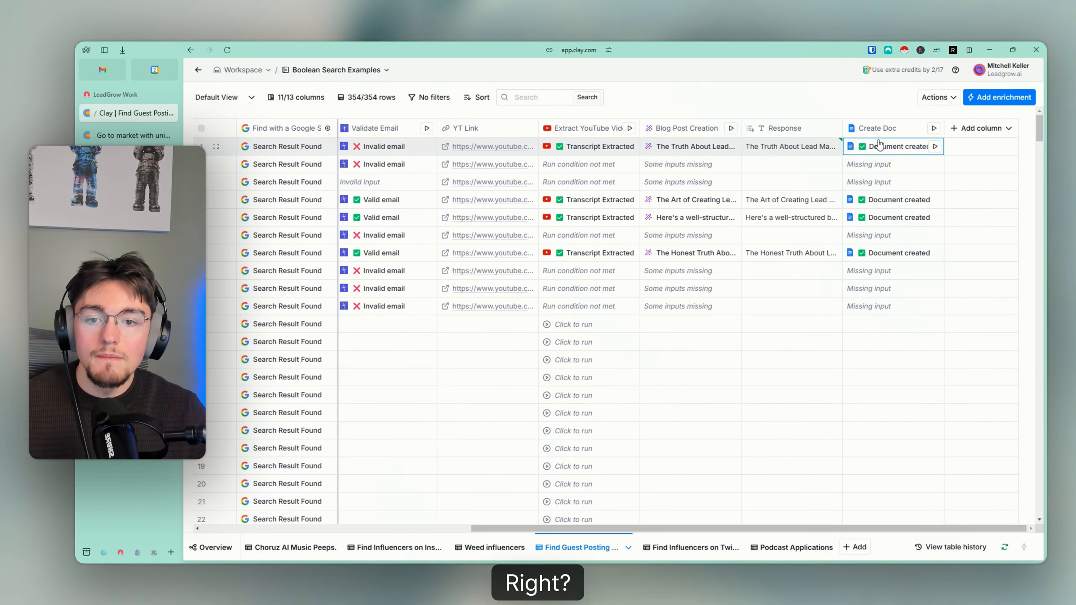
pyautogui.click(868, 147)
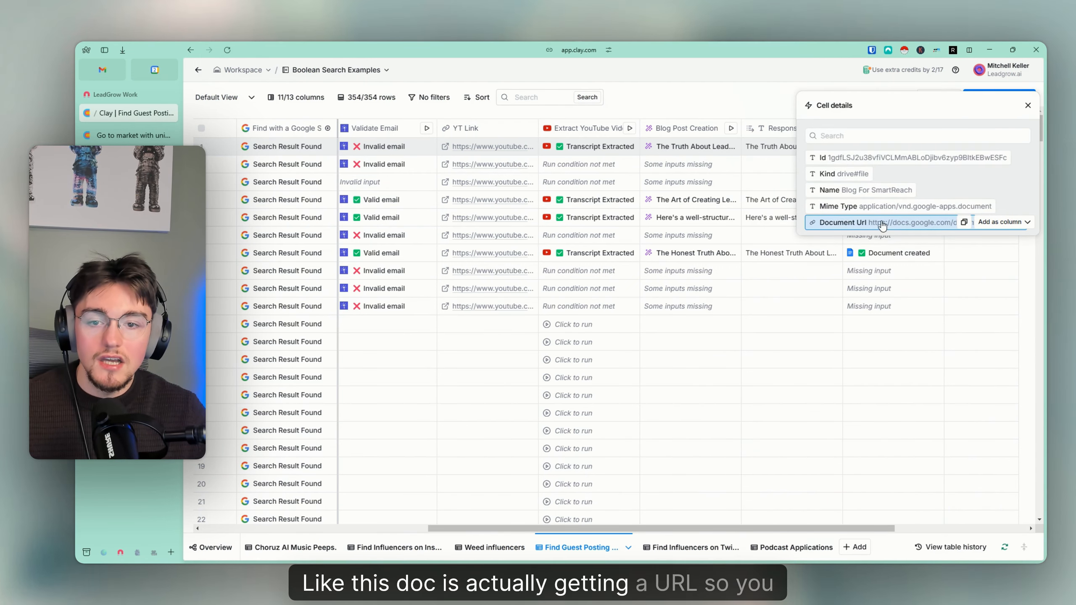
# Inspect the Guest Post Guidelines response for the seeresponse row, then look across the table's columns to Create Doc and back.
pyautogui.click(1028, 105)
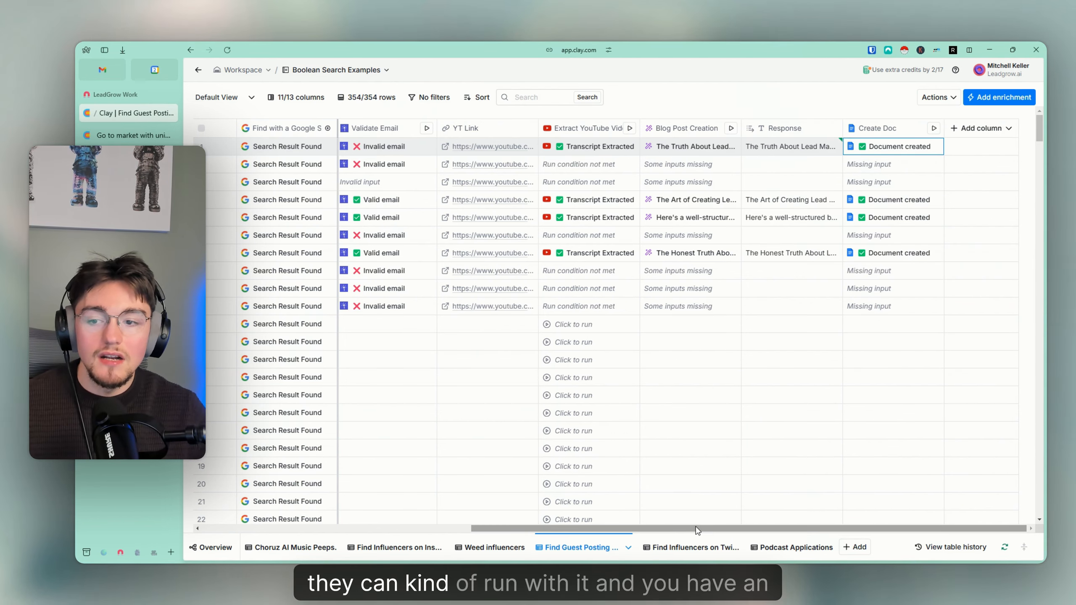
pyautogui.moveTo(696, 529); pyautogui.dragTo(379, 520)
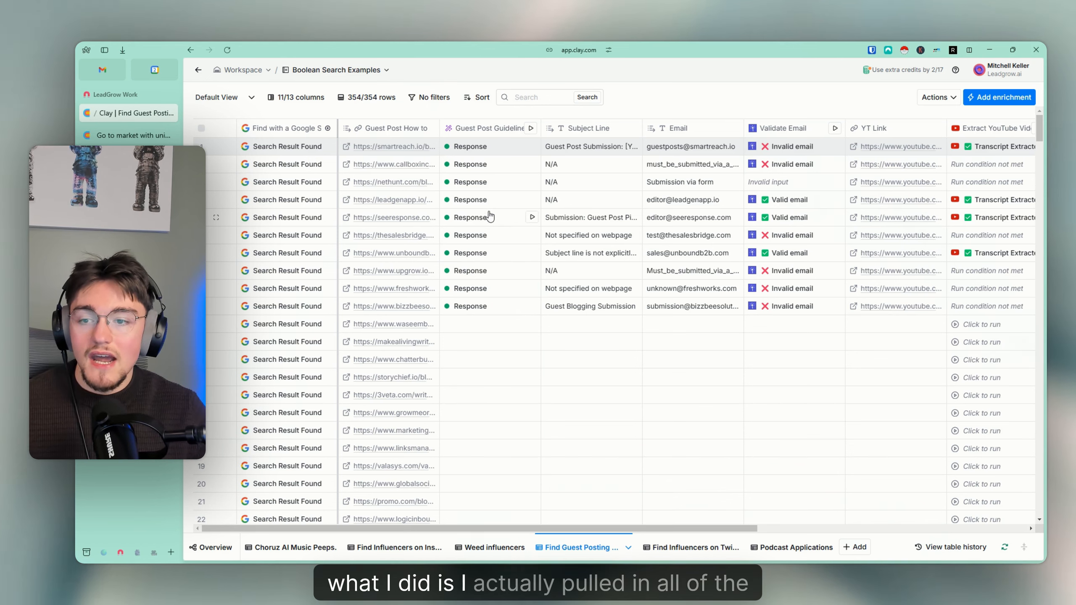
pyautogui.click(564, 224)
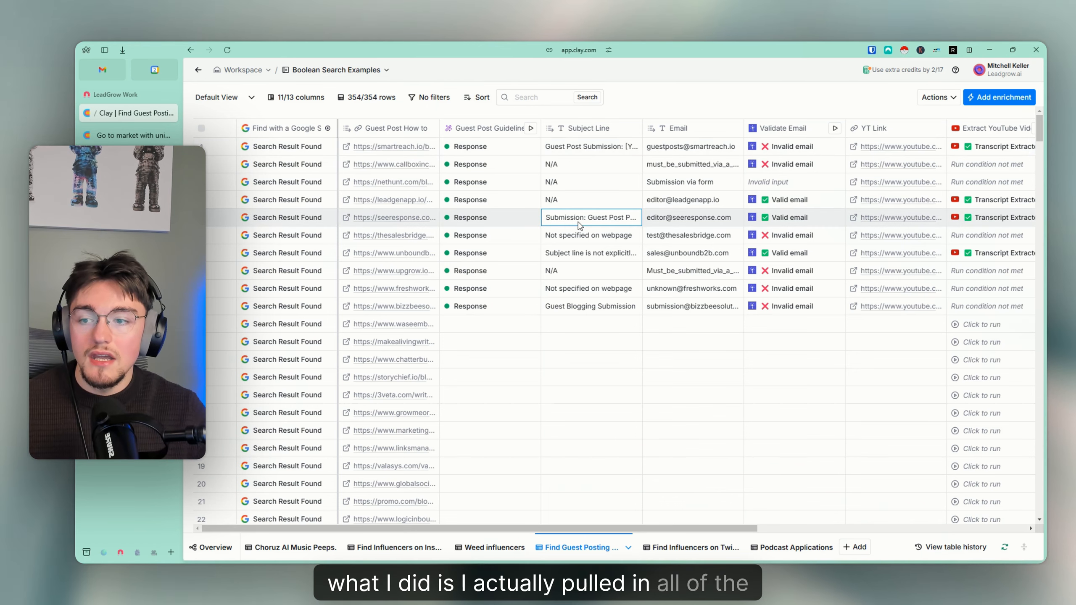
pyautogui.click(459, 219)
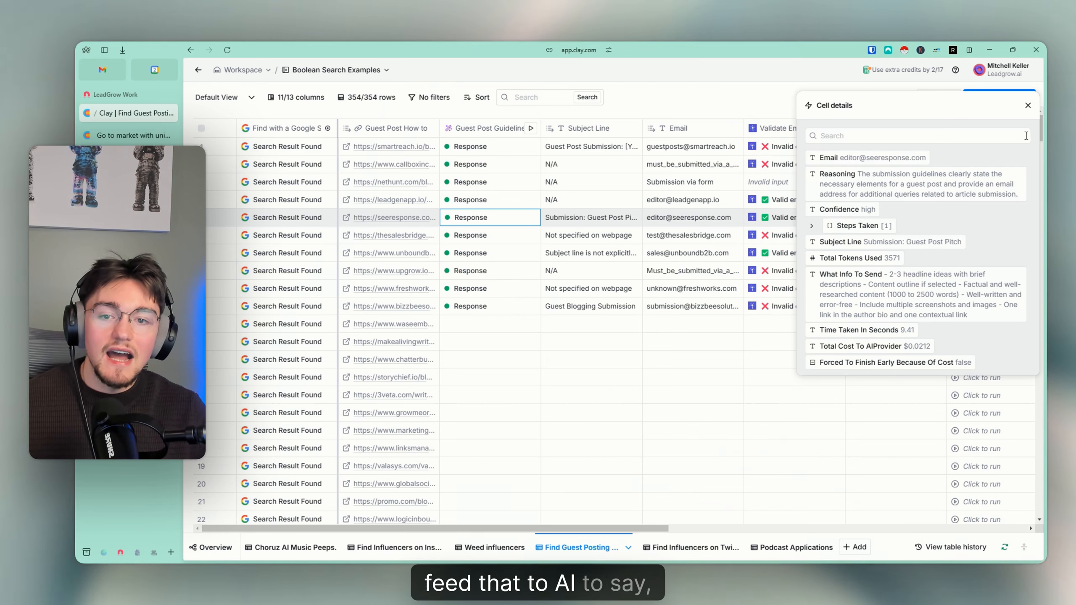
pyautogui.click(1027, 106)
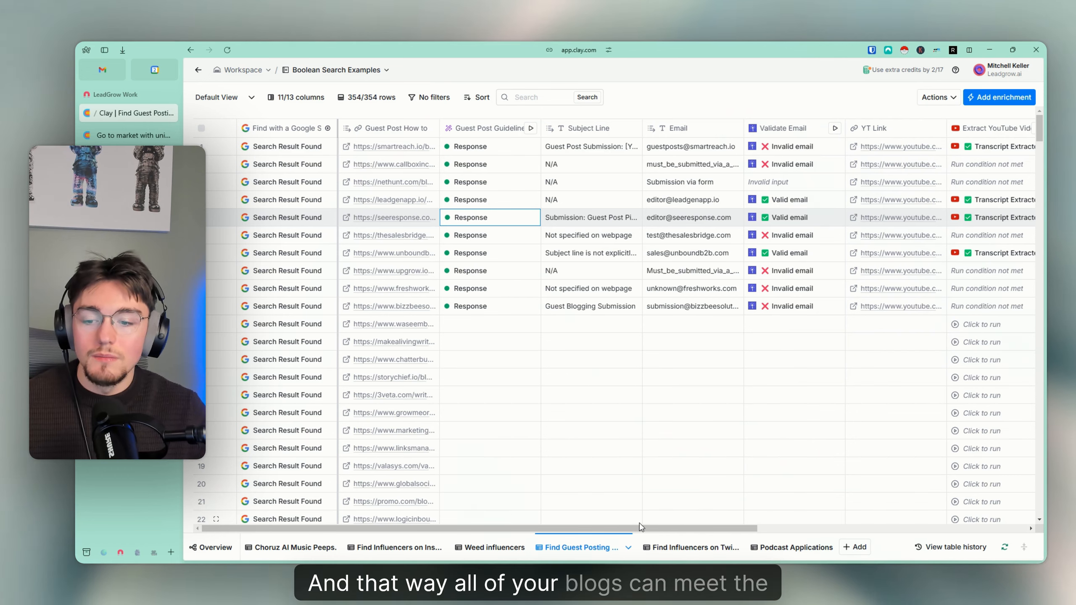
pyautogui.moveTo(642, 527); pyautogui.dragTo(911, 527)
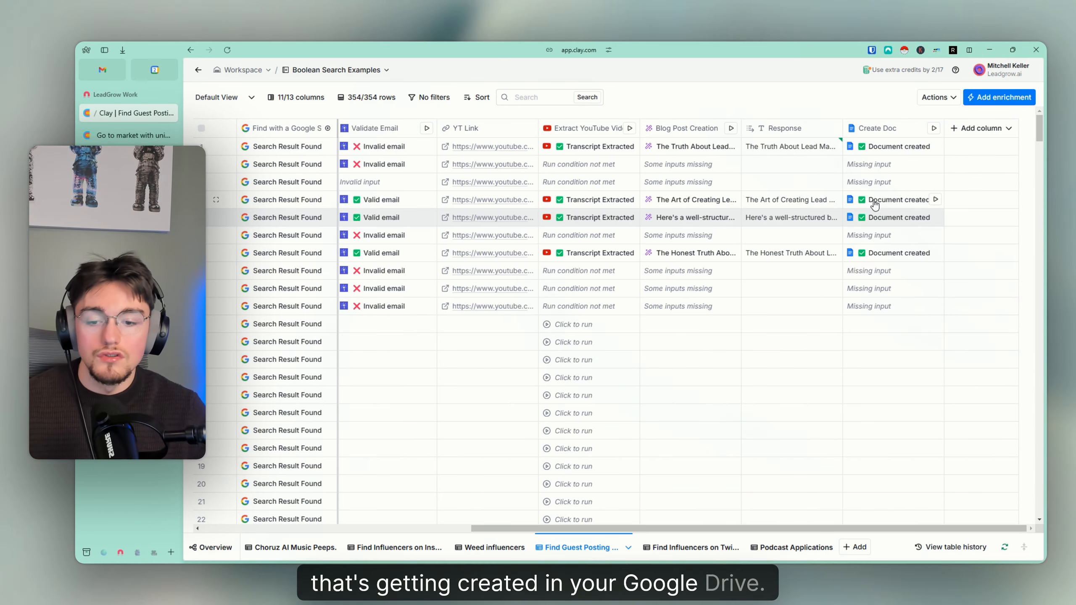
pyautogui.moveTo(717, 529); pyautogui.dragTo(448, 530)
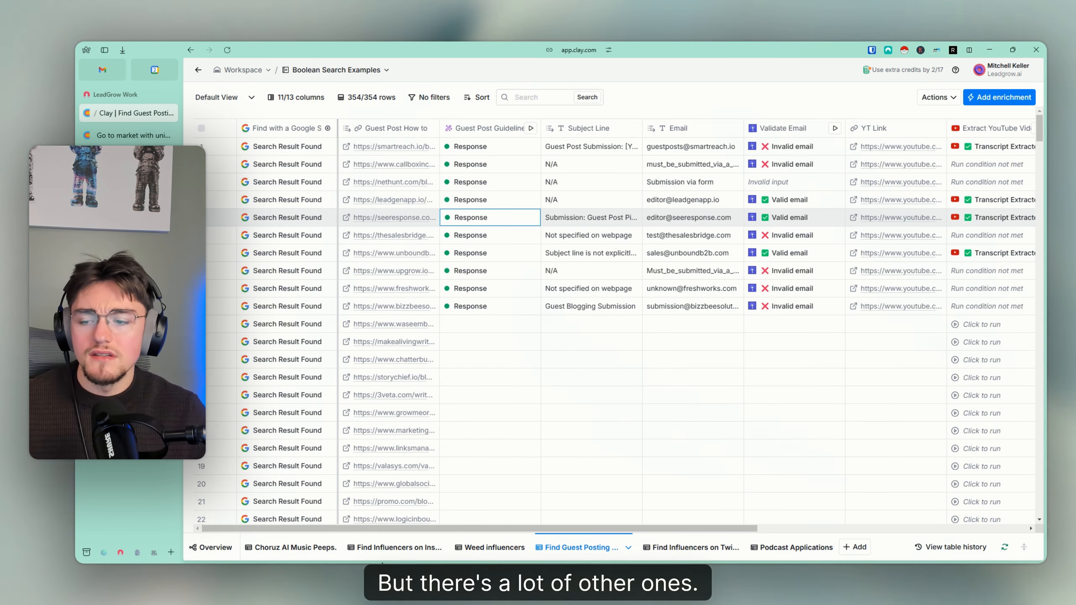
# Open the Choruz AI Music table and examine the validated emails in its Email Validation column.
pyautogui.click(295, 547)
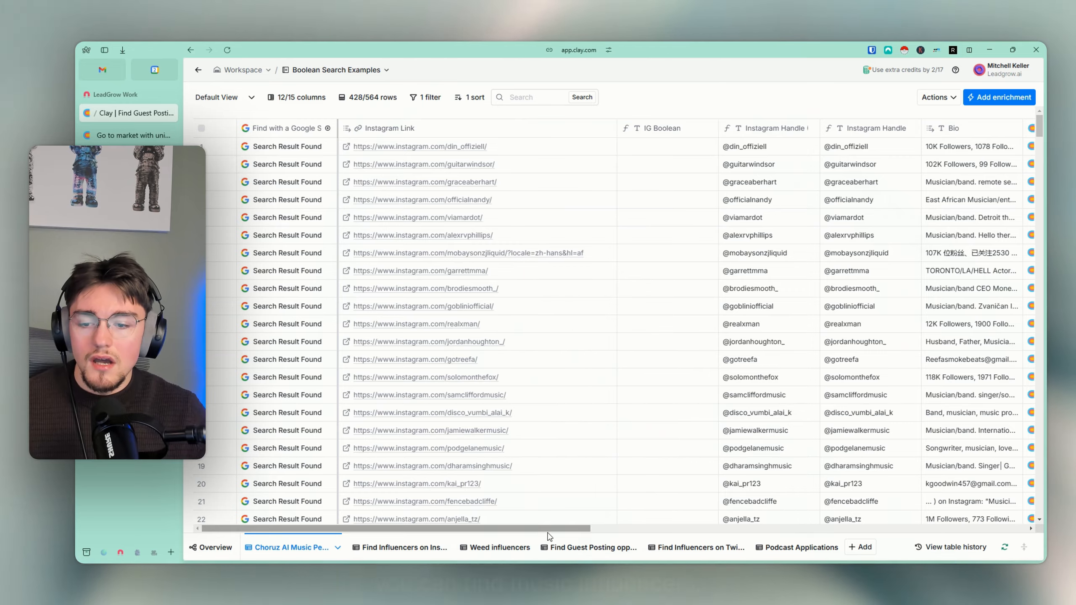
pyautogui.hscroll(15, 696, 517)
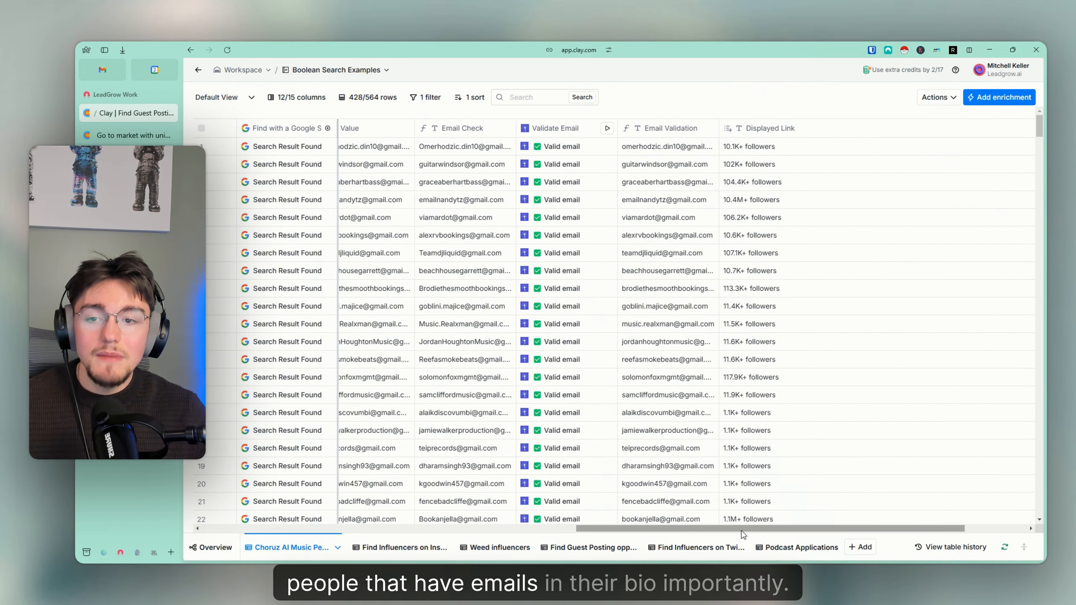
pyautogui.hscroll(-3, 742, 535)
pyautogui.moveTo(739, 364); pyautogui.dragTo(861, 386)
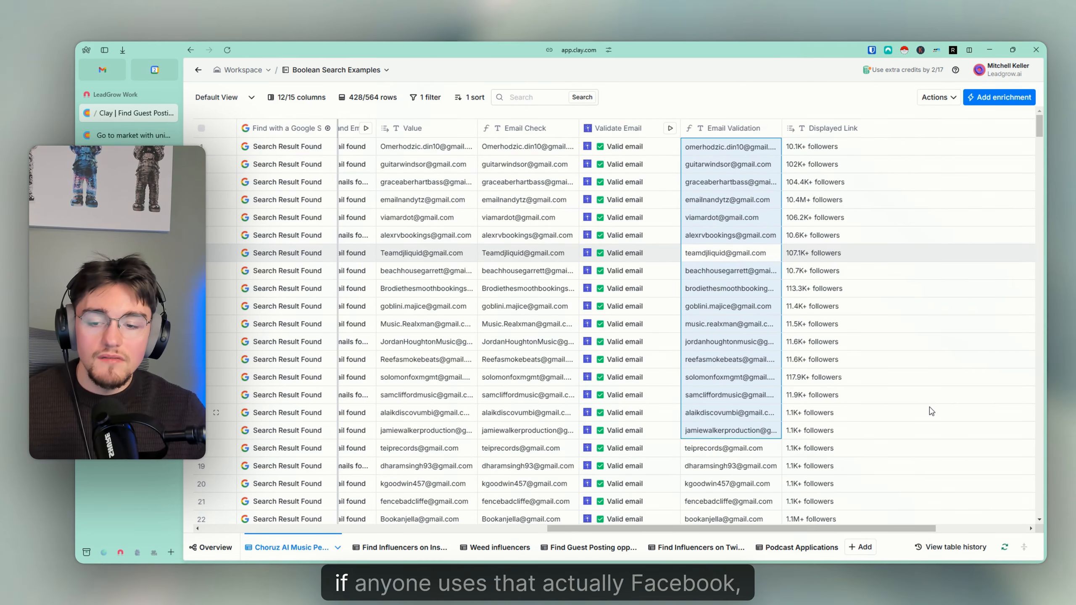
pyautogui.click(729, 466)
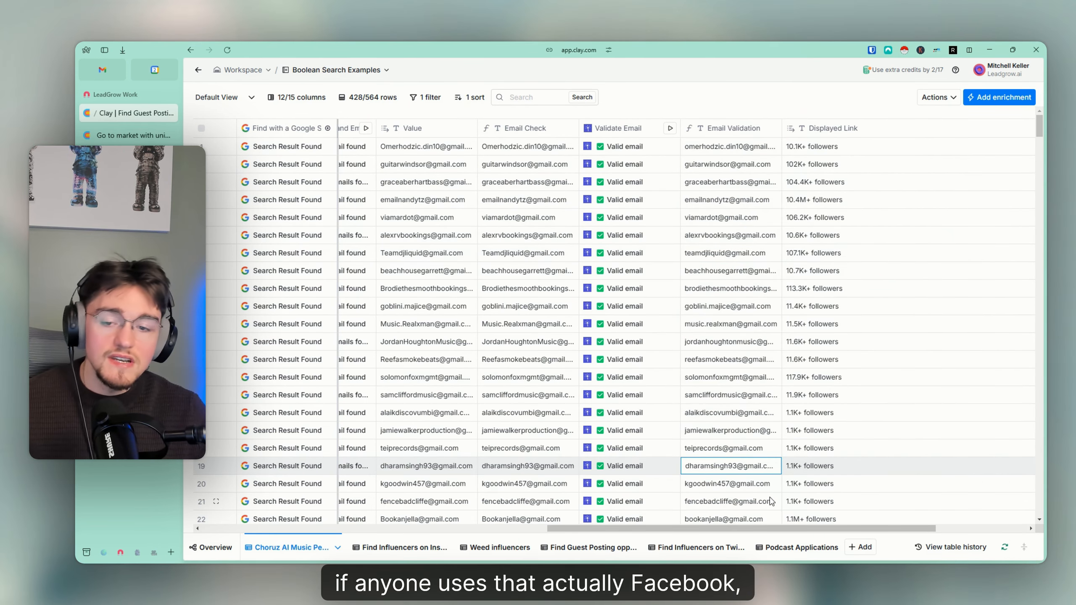
pyautogui.click(751, 431)
pyautogui.hotkey('ctrl', 'shift', 'Up')
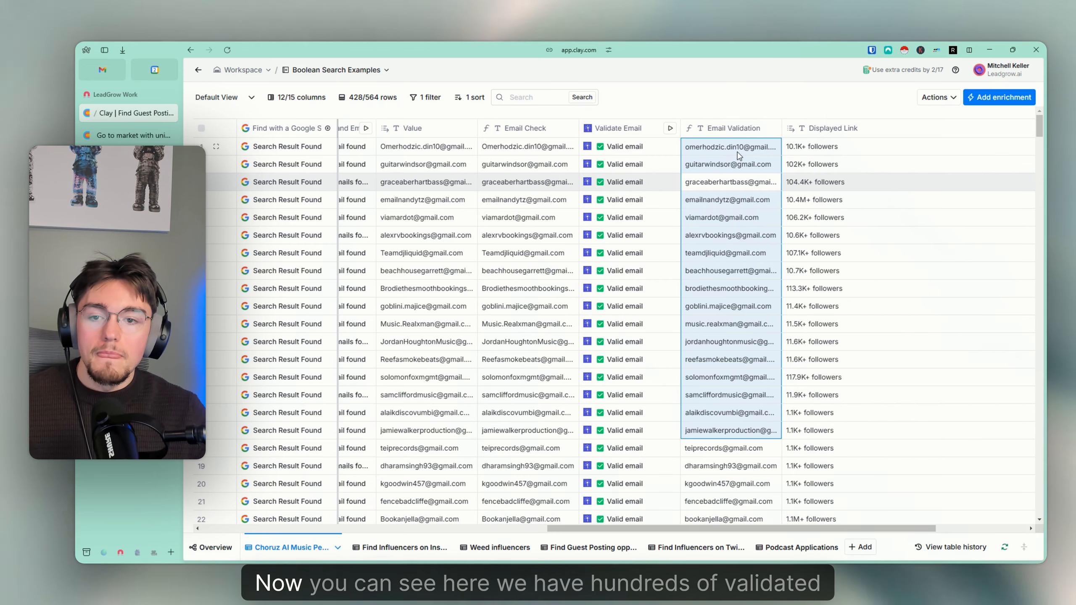
pyautogui.scroll(-10, 635, 212)
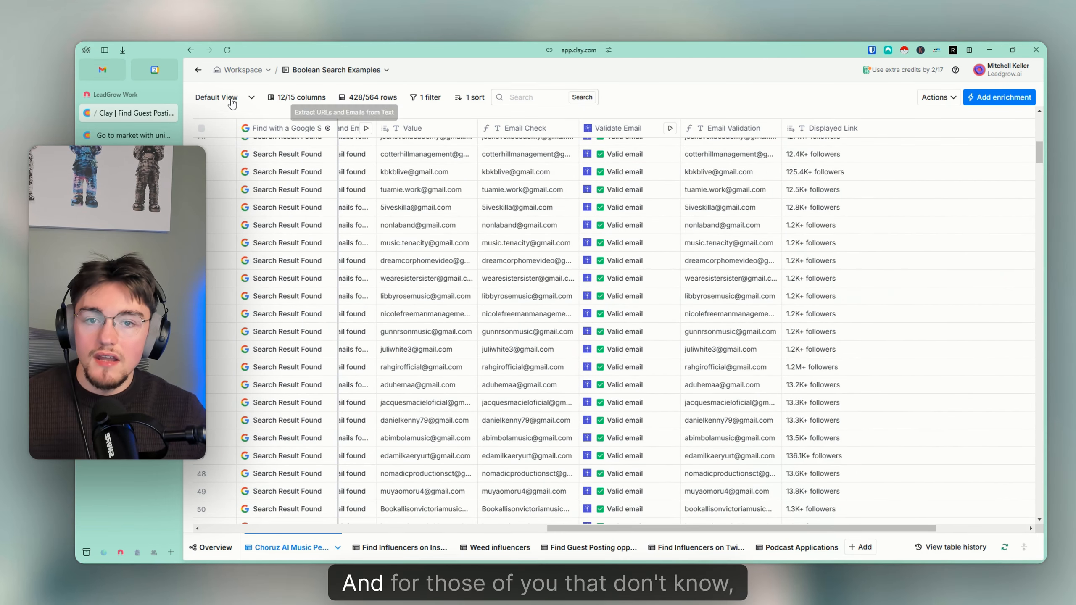
# Search the enrichments for Google's Perform Search integration, then leave the enrichment list without adding anything.
pyautogui.click(938, 97)
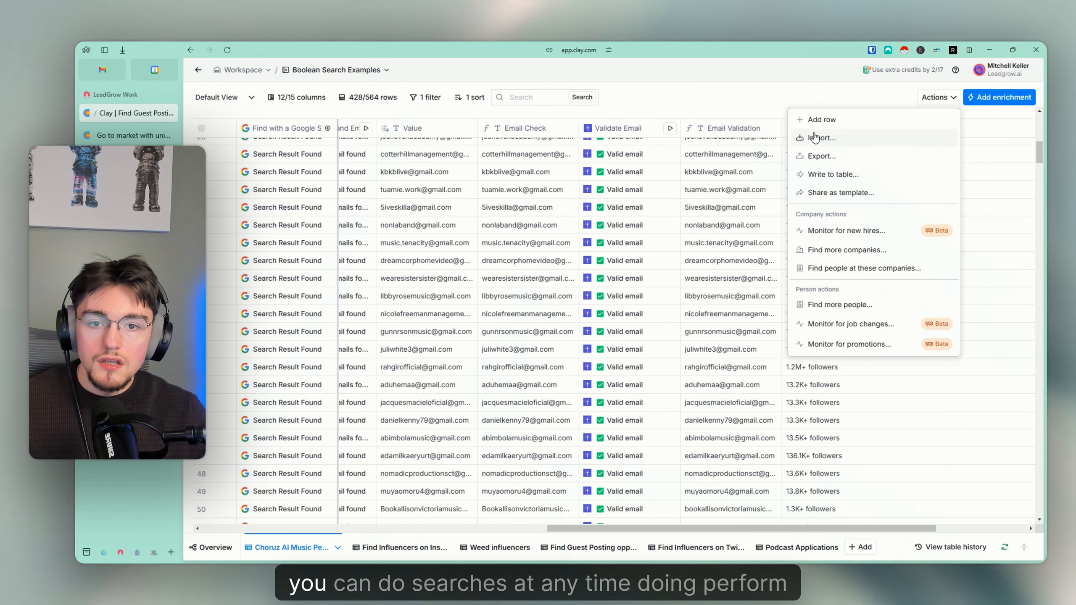
pyautogui.click(1016, 106)
pyautogui.click(1015, 106)
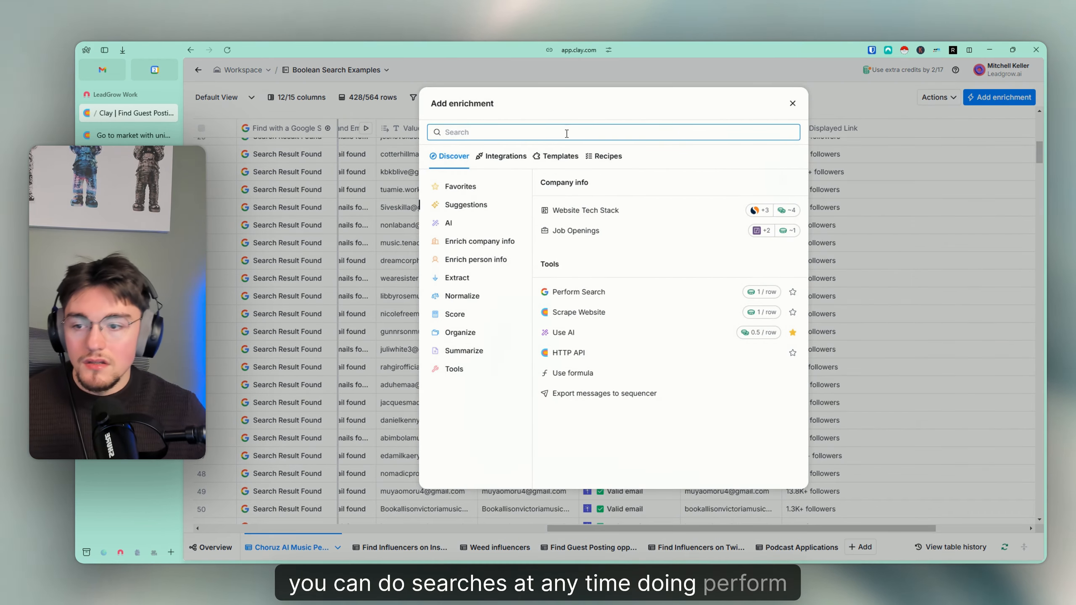
pyautogui.write('perofrm')
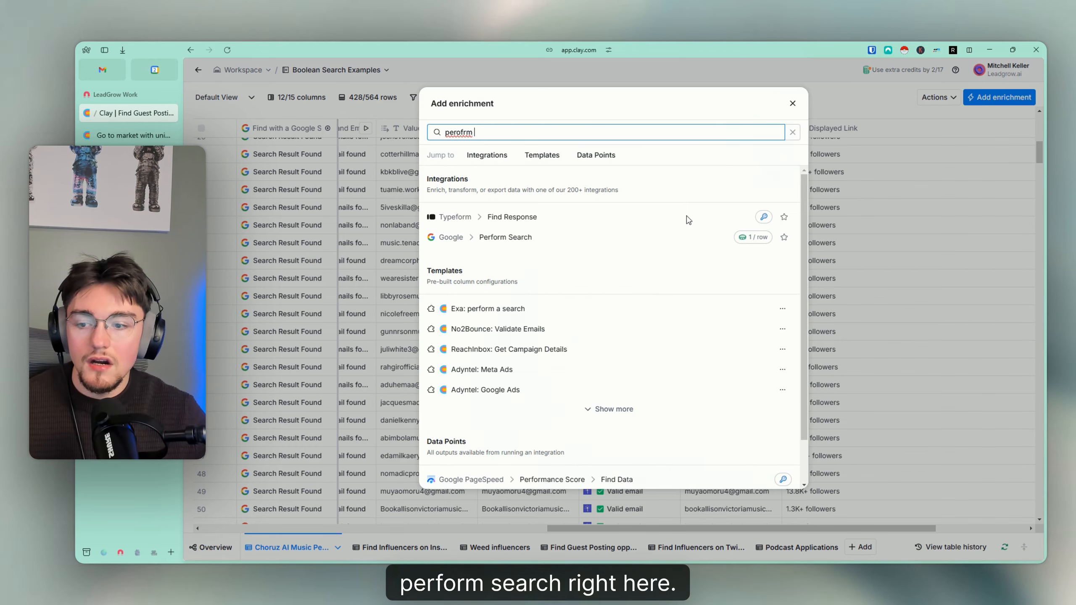
pyautogui.click(793, 103)
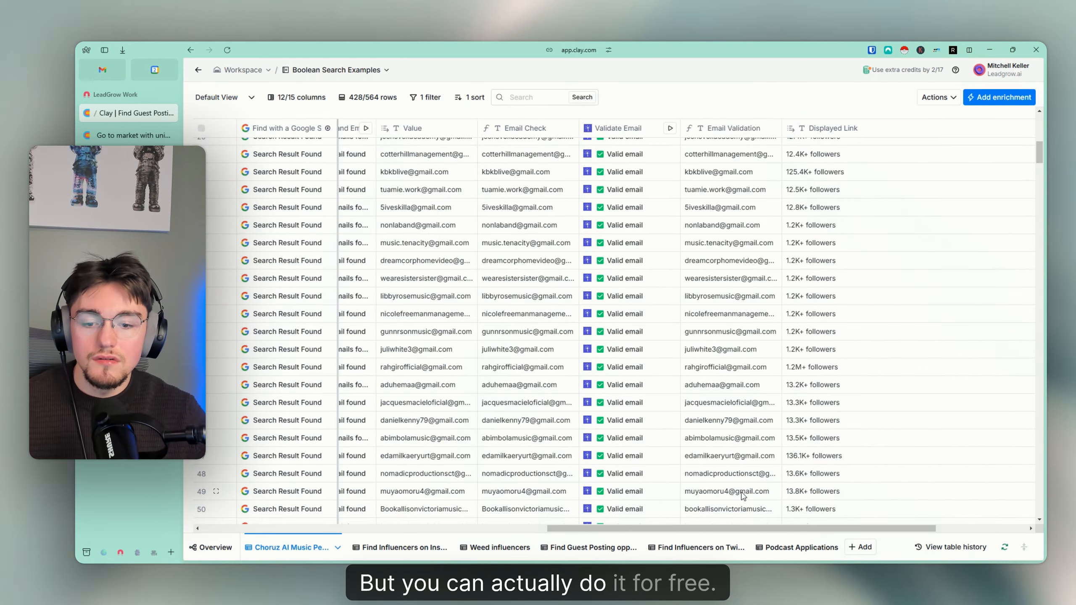
# Look at the Find with a Google Search setup for a new table, including its query, language and country fields, then cancel it.
pyautogui.click(862, 547)
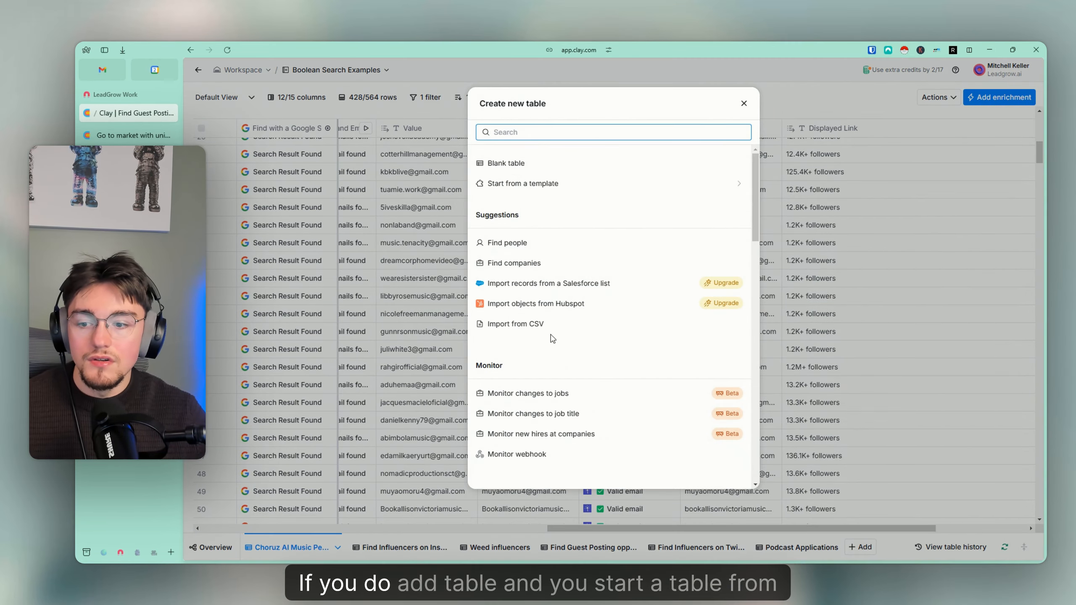
pyautogui.scroll(-5, 605, 396)
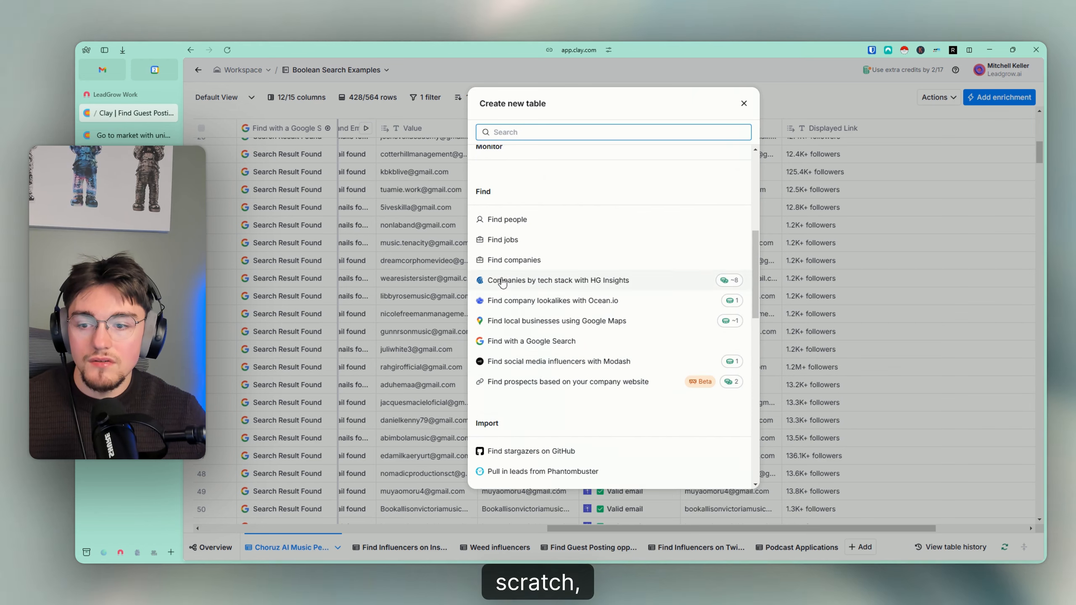
pyautogui.click(524, 341)
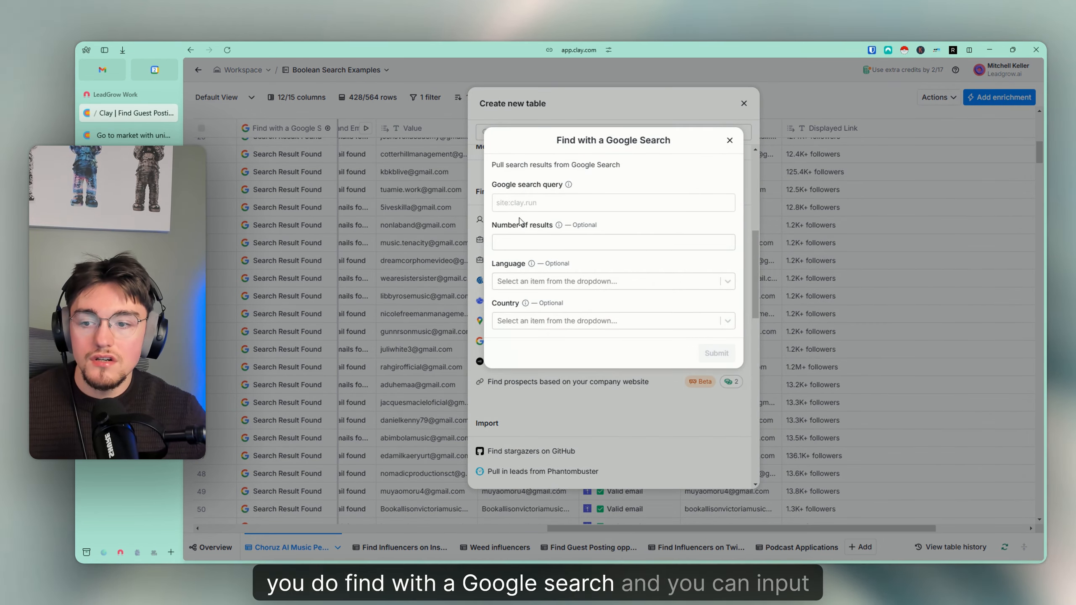
pyautogui.click(568, 282)
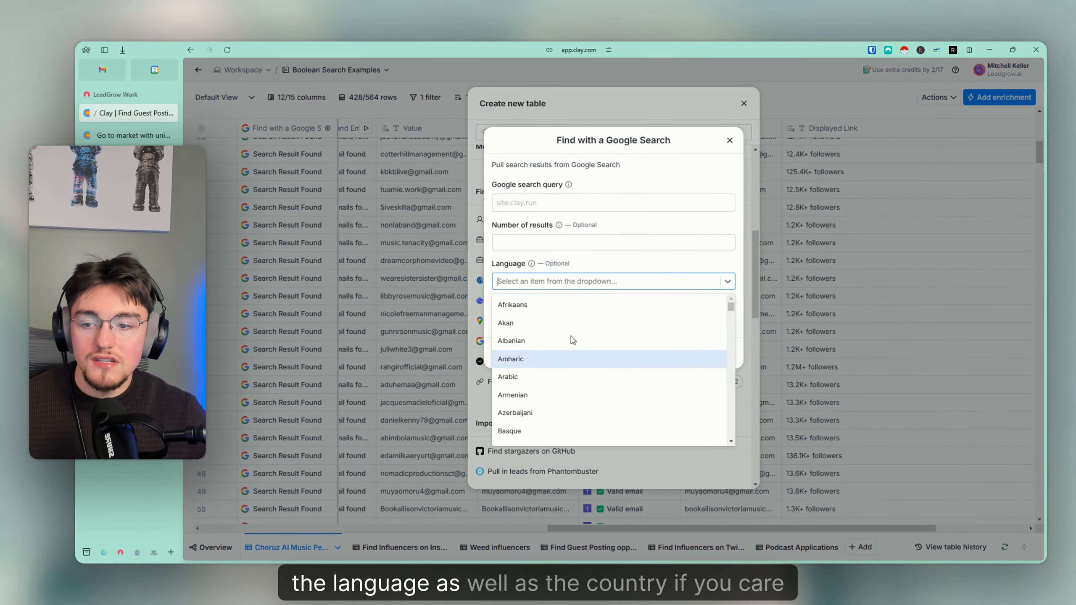
pyautogui.click(600, 243)
pyautogui.click(608, 321)
pyautogui.click(636, 298)
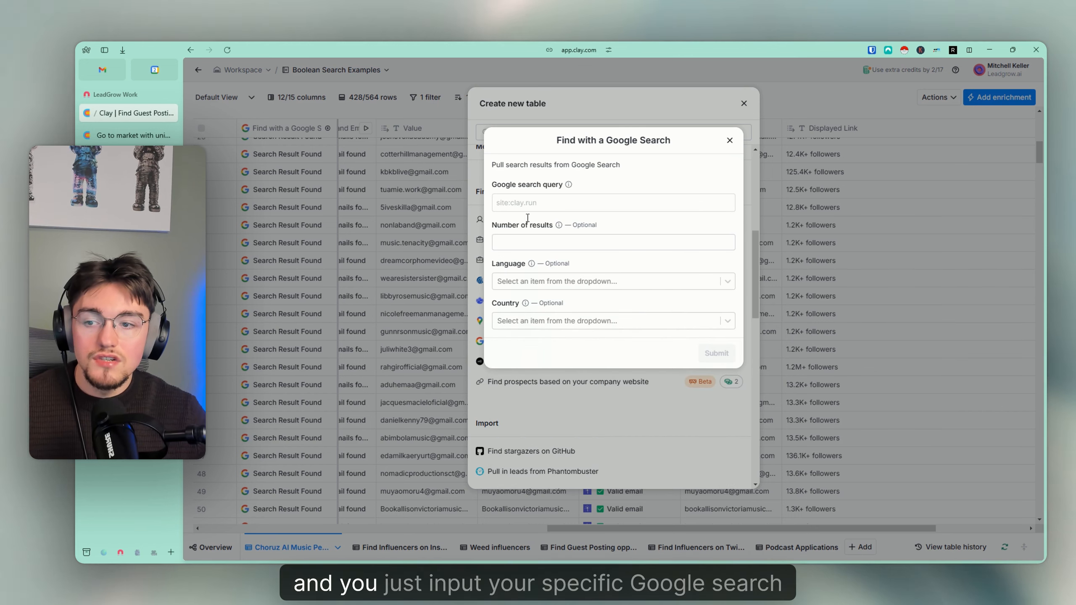
pyautogui.moveTo(559, 223)
pyautogui.click(656, 203)
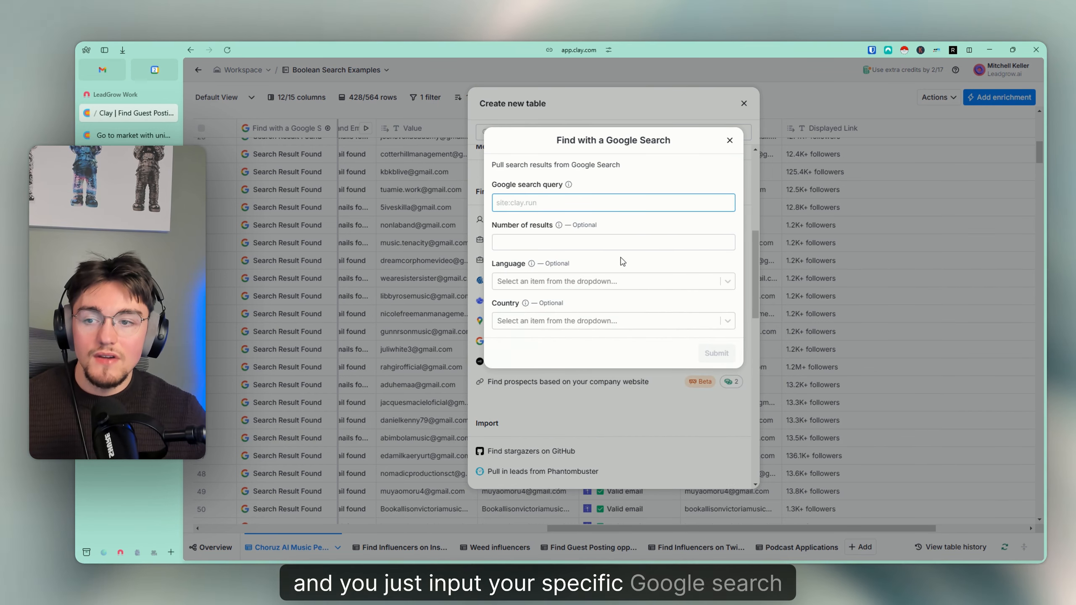
pyautogui.moveTo(569, 186)
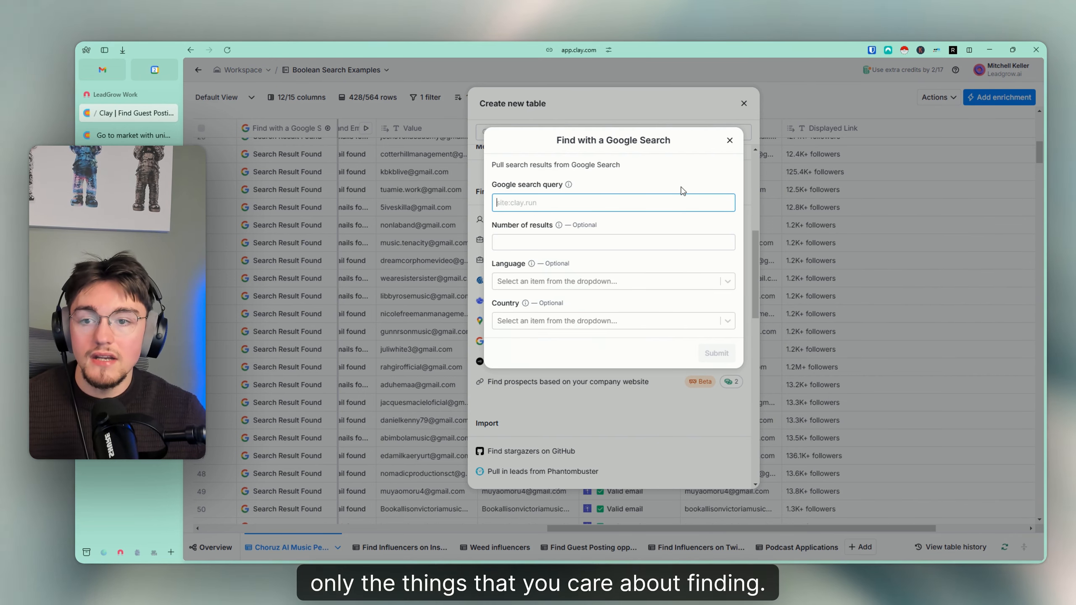
pyautogui.click(731, 140)
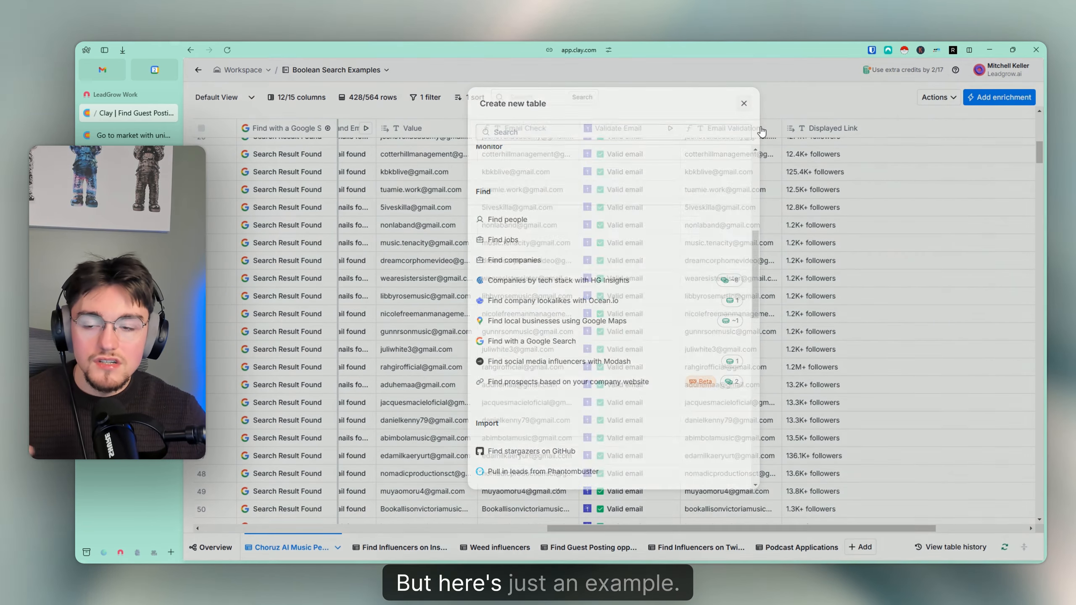
# Go through the Email Validation addresses from the first row down to about row 50, highlighting groups of them.
pyautogui.scroll(5, 798, 297)
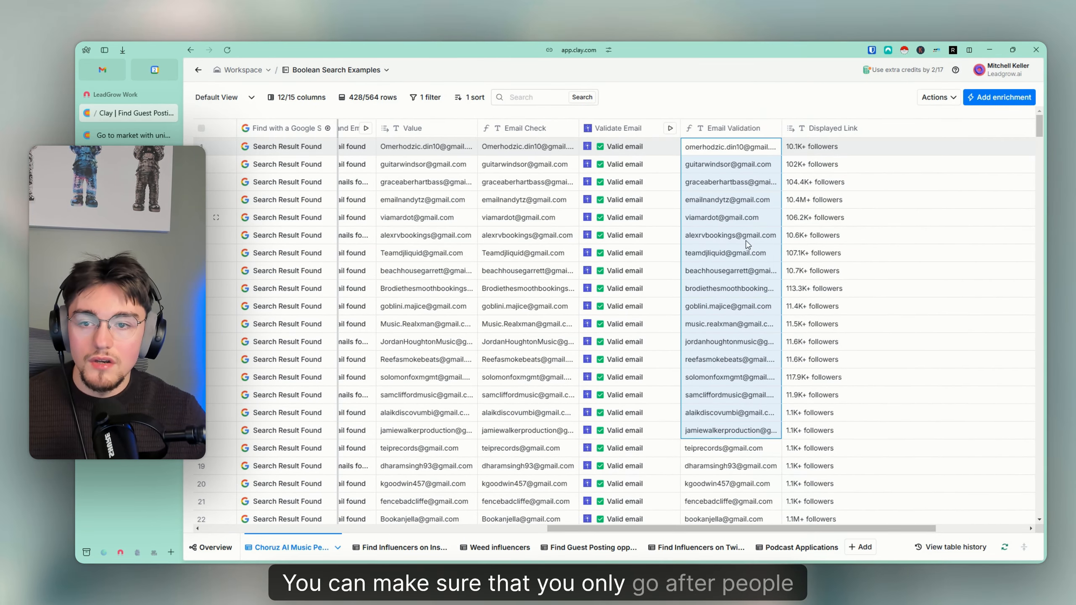
pyautogui.moveTo(731, 147); pyautogui.dragTo(750, 518)
pyautogui.scroll(-6, 758, 427)
pyautogui.click(729, 376)
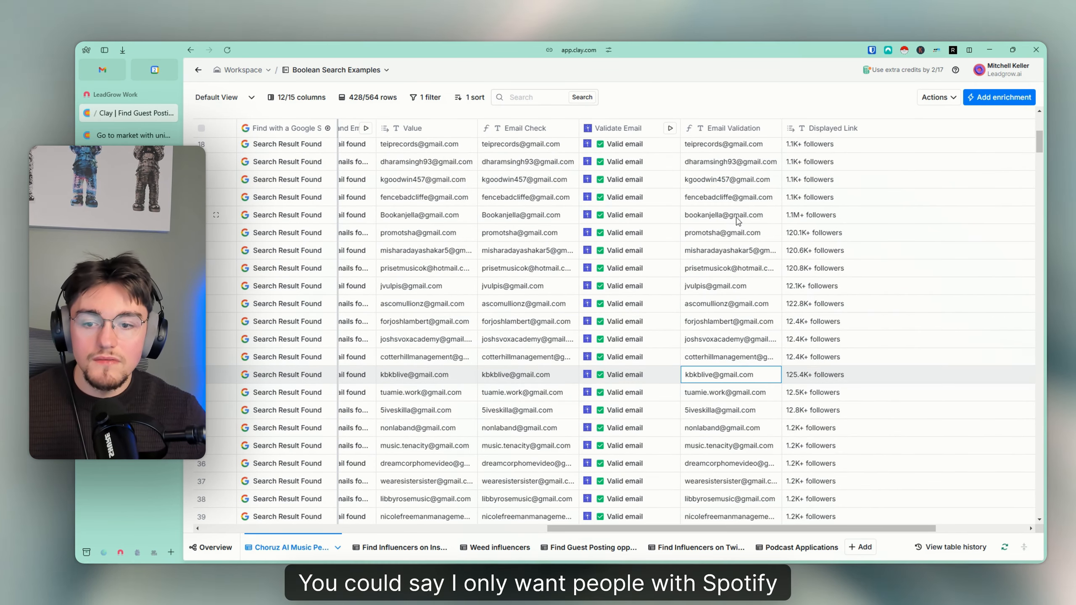
pyautogui.moveTo(729, 233); pyautogui.dragTo(731, 481)
pyautogui.click(727, 409)
pyautogui.scroll(-4, 727, 410)
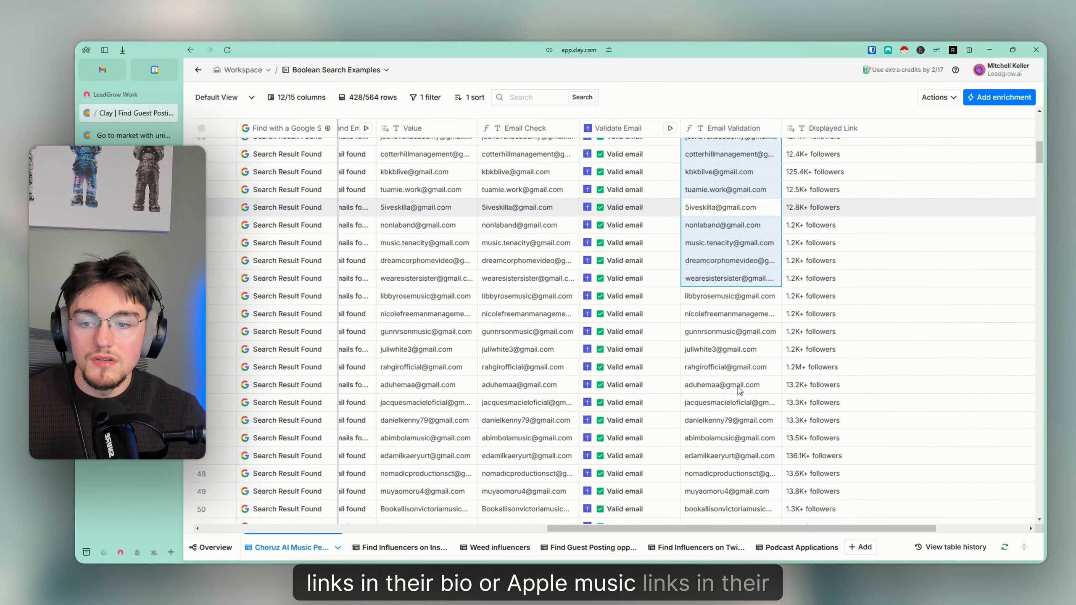
pyautogui.click(737, 315)
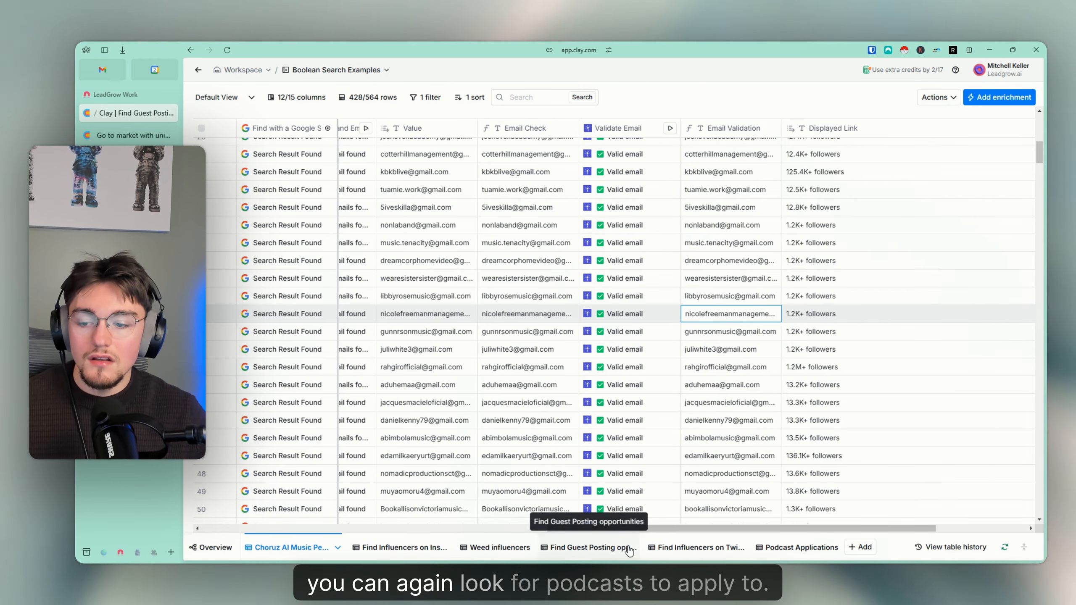
# View the Podcast Applications table's search results, then switch back to the Gamma presentation.
pyautogui.click(820, 553)
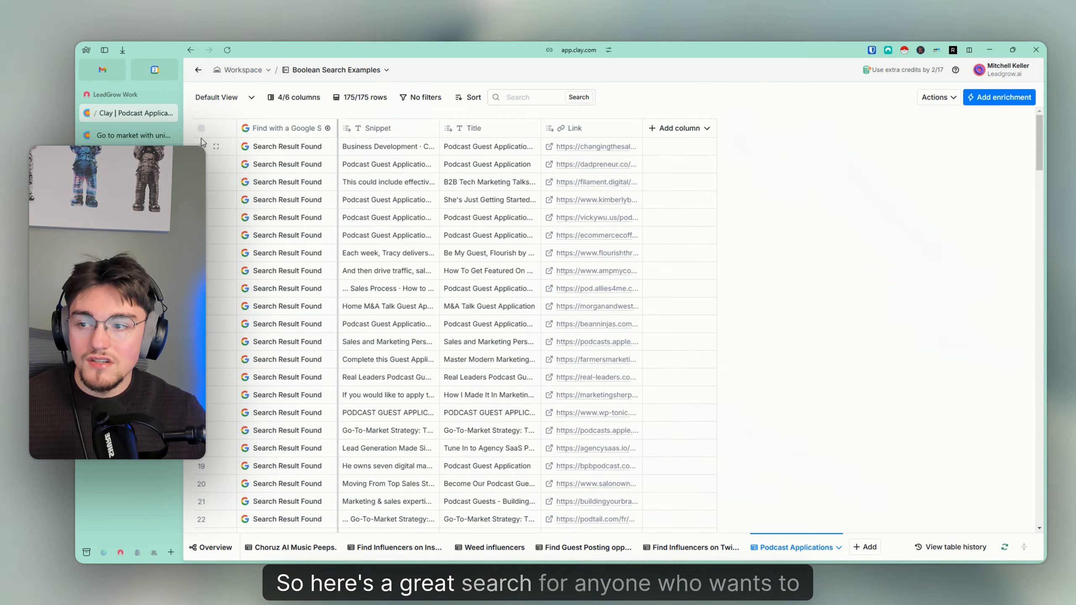
pyautogui.click(280, 129)
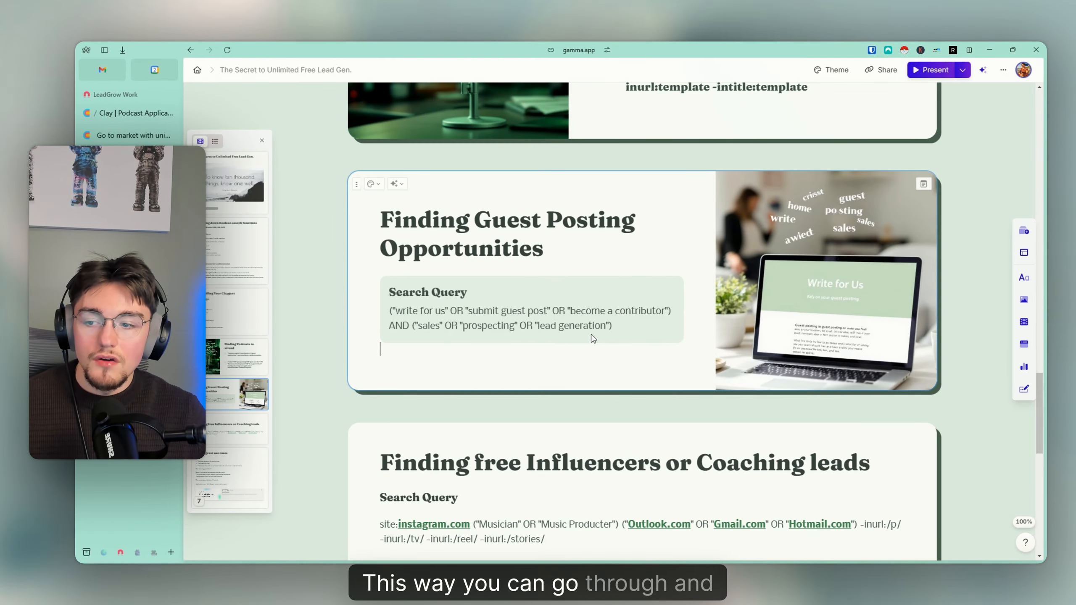
# Find the "Finding Podcasts to attend" card in the presentation and examine its podcast search queries.
pyautogui.scroll(6, 592, 337)
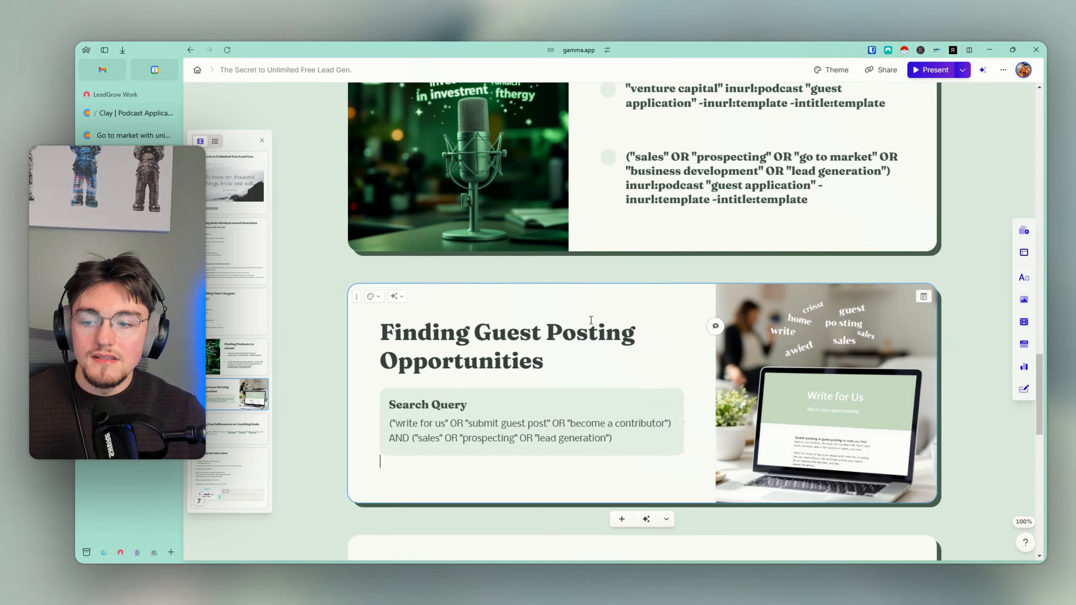
pyautogui.scroll(-5, 580, 307)
pyautogui.scroll(-2, 449, 289)
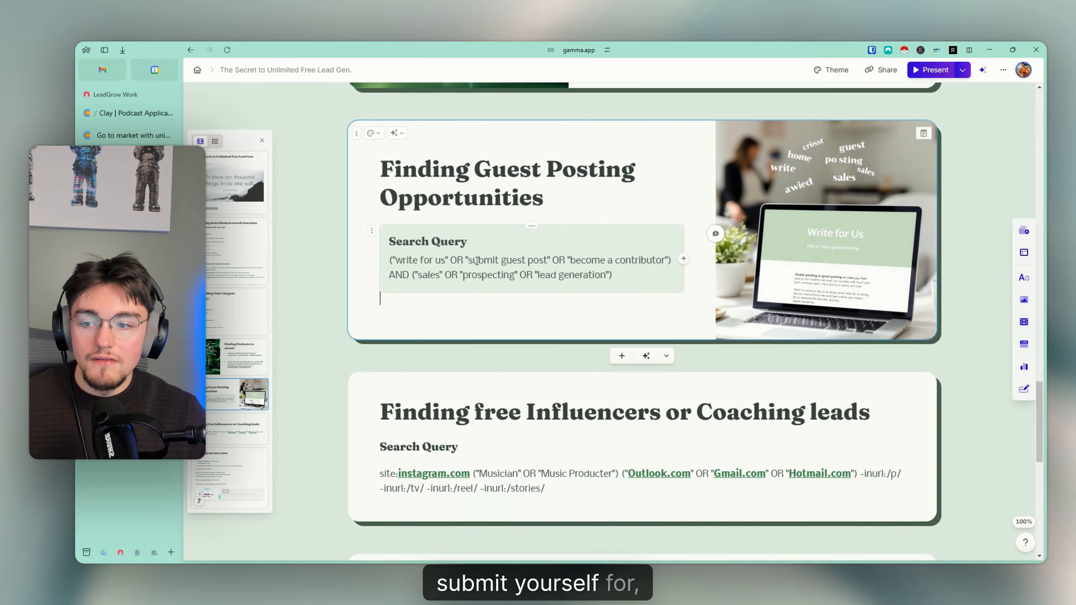
pyautogui.scroll(-3, 523, 272)
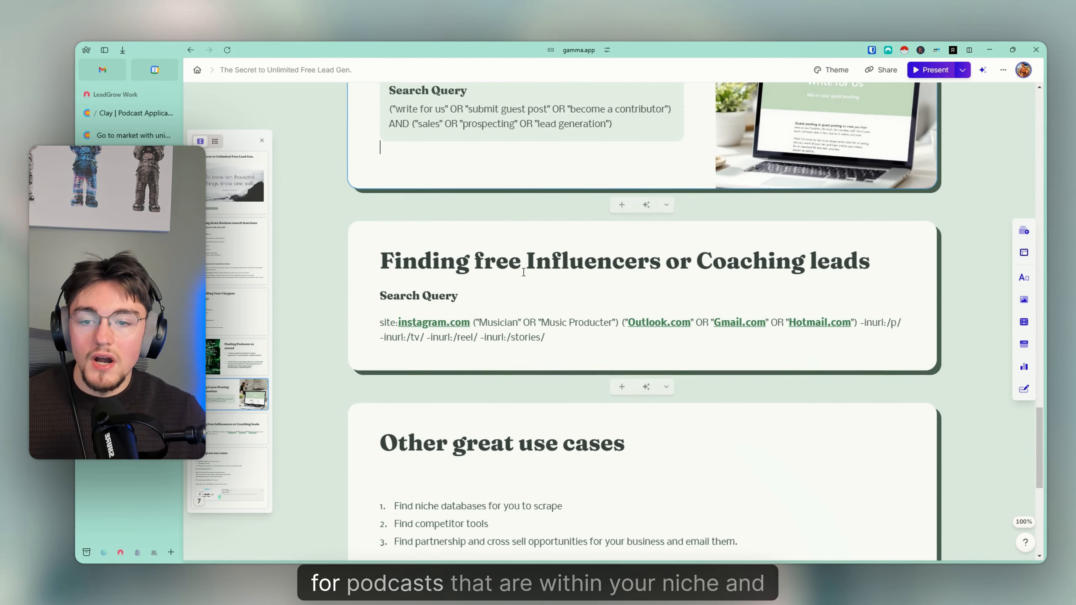
pyautogui.scroll(9, 524, 272)
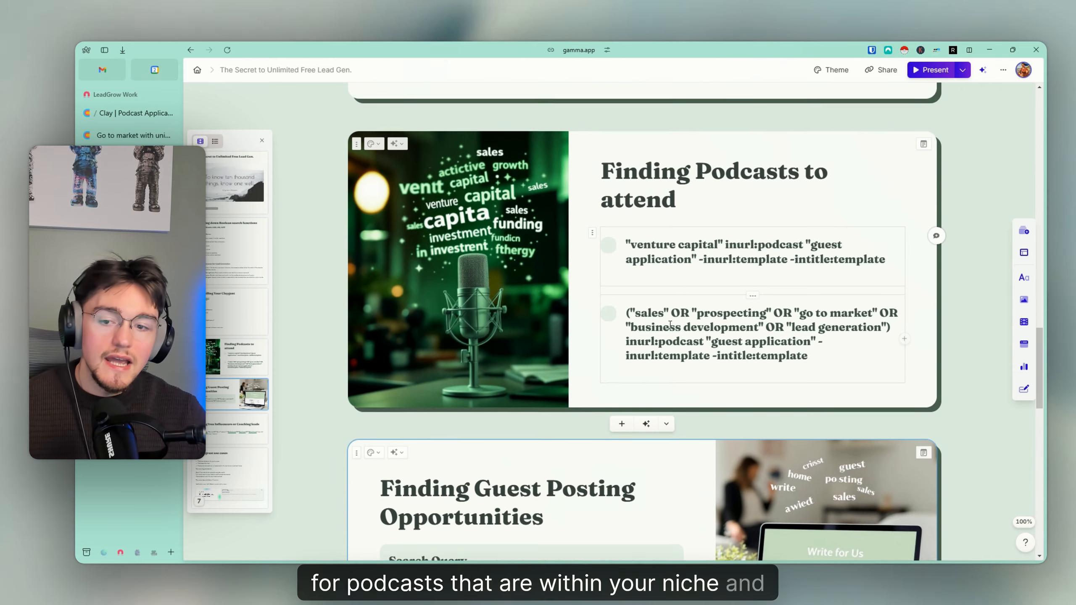
# Examine both search queries on the "Finding Podcasts to attend" card, highlighting "guest application", the full sales query and the venture capital query.
pyautogui.scroll(1, 669, 325)
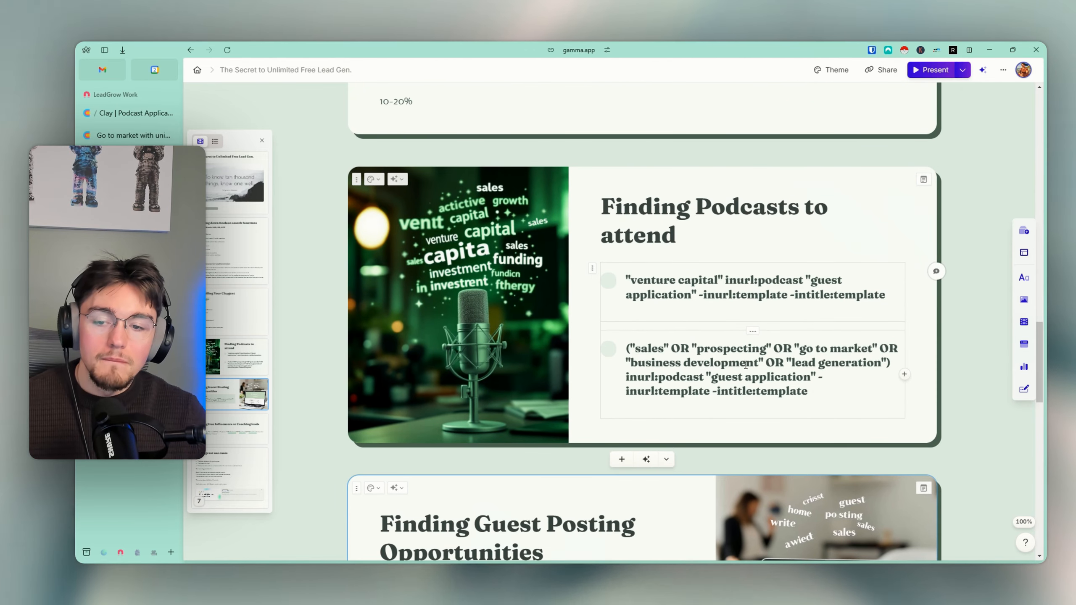
pyautogui.moveTo(712, 377)
pyautogui.mouseDown()
pyautogui.moveTo(817, 380)
pyautogui.moveTo(700, 388)
pyautogui.moveTo(706, 376)
pyautogui.mouseUp()
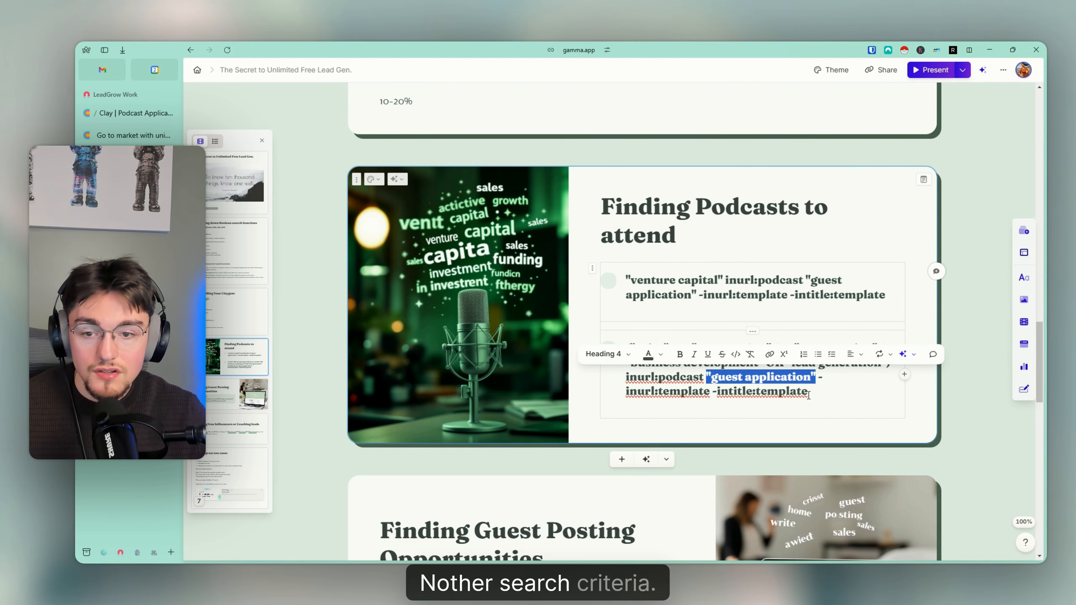
pyautogui.click(832, 387)
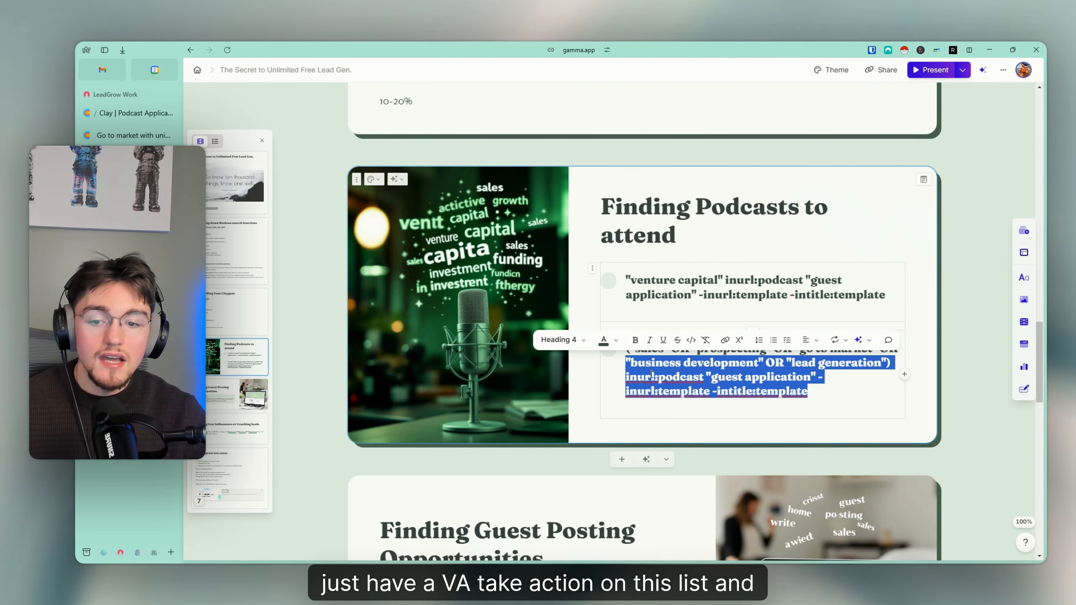
pyautogui.moveTo(818, 393); pyautogui.dragTo(626, 353)
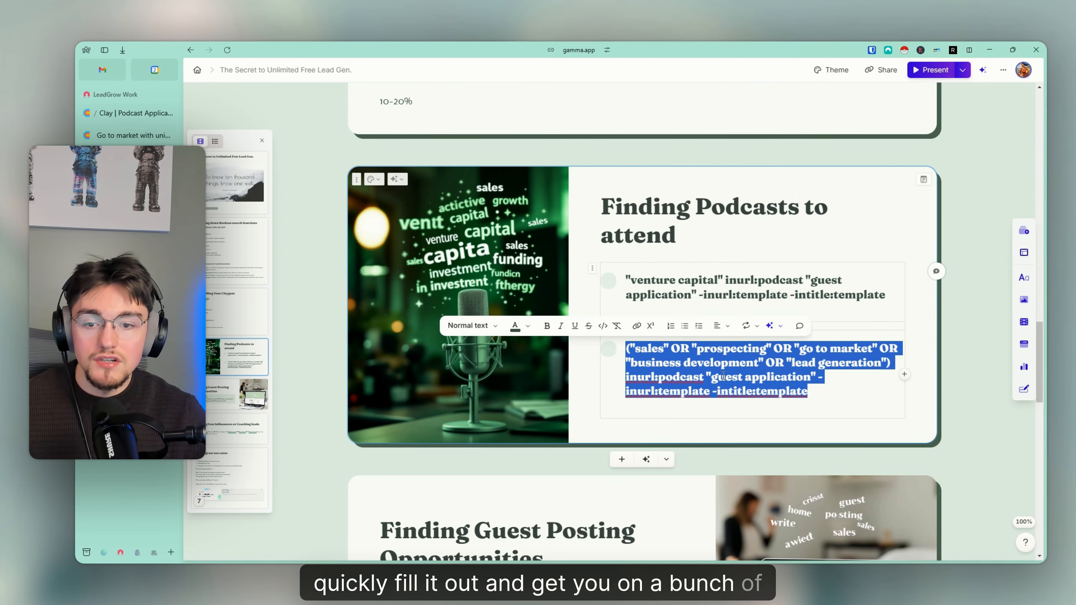
pyautogui.click(869, 294)
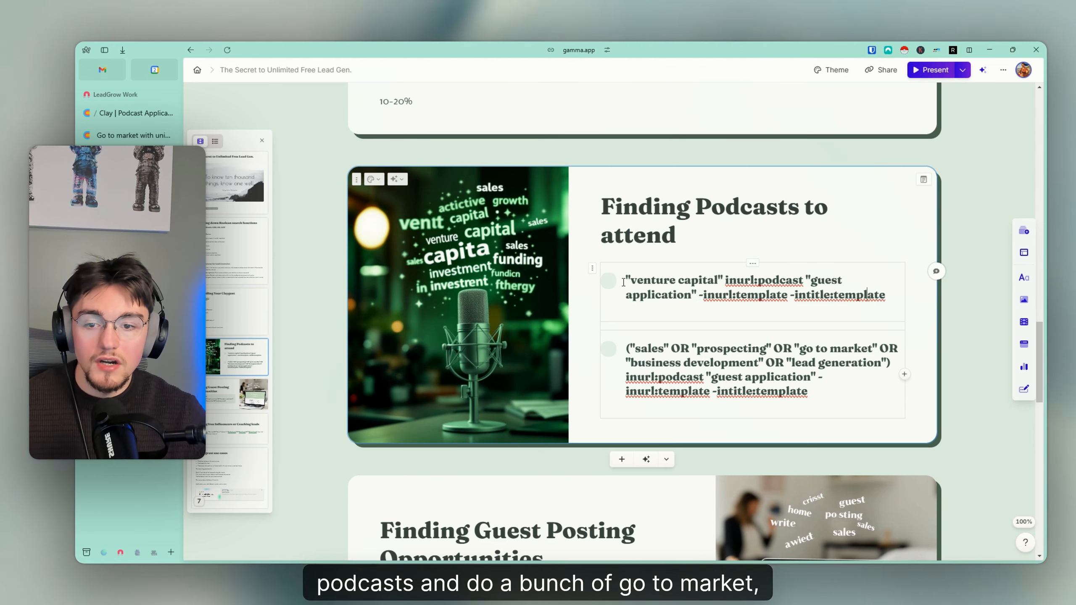
pyautogui.moveTo(626, 280); pyautogui.dragTo(886, 305)
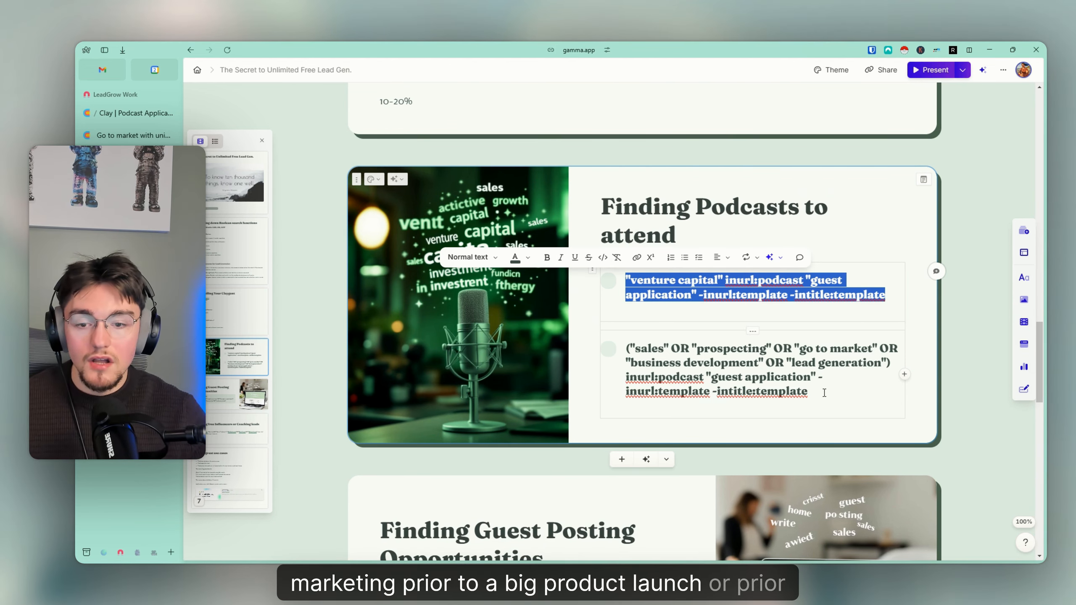
pyautogui.click(815, 402)
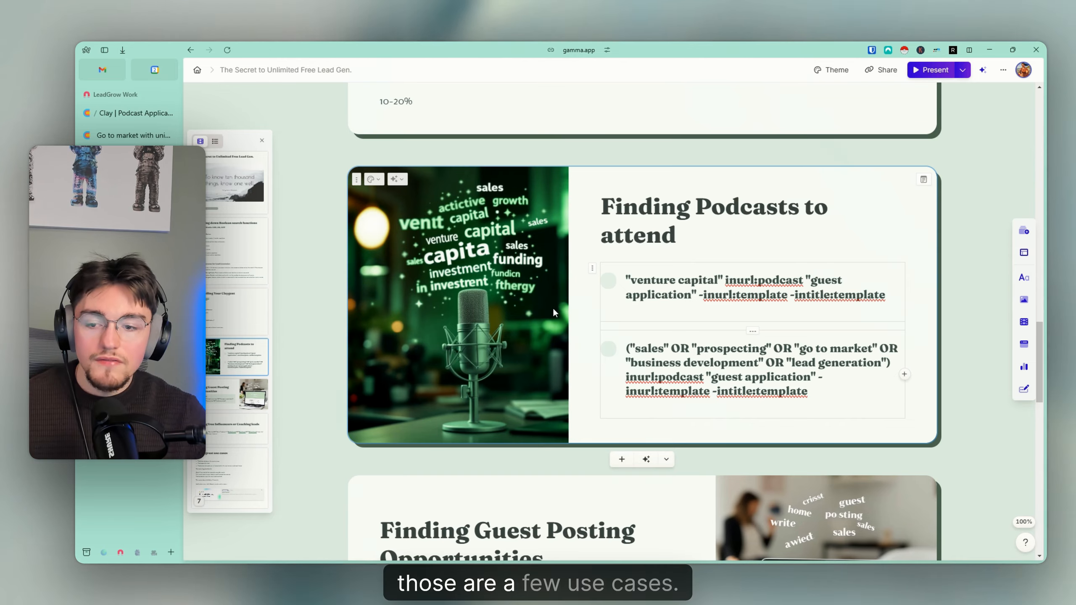
# Review the "Finding Podcasts to attend" card again, highlighting its second query and its heading.
pyautogui.scroll(-5, 553, 307)
pyautogui.scroll(2, 576, 317)
pyautogui.scroll(2, 576, 317)
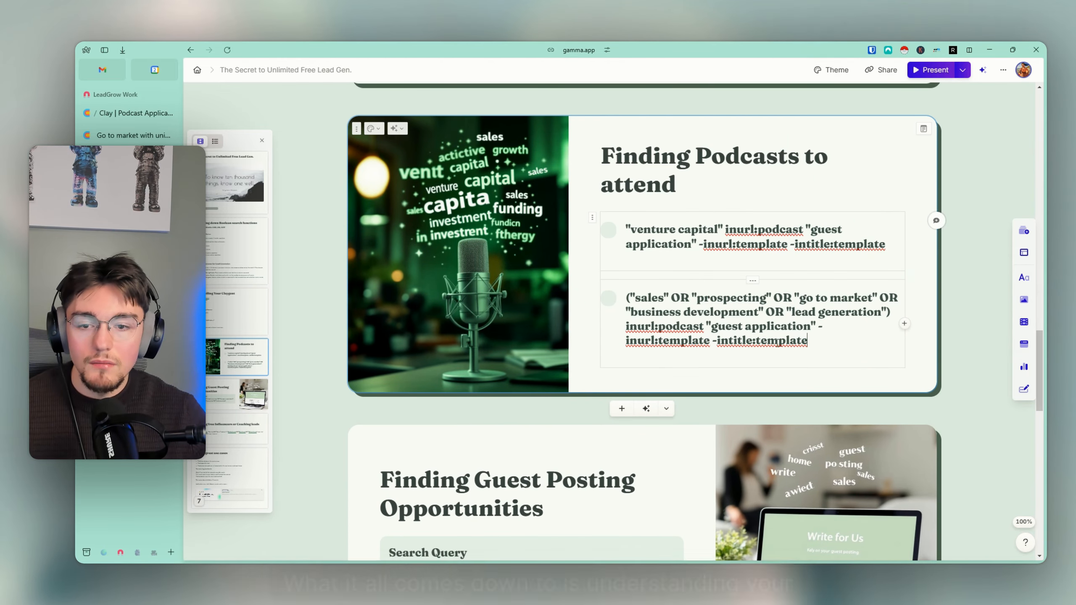
pyautogui.moveTo(683, 324); pyautogui.dragTo(856, 346)
pyautogui.click(631, 304)
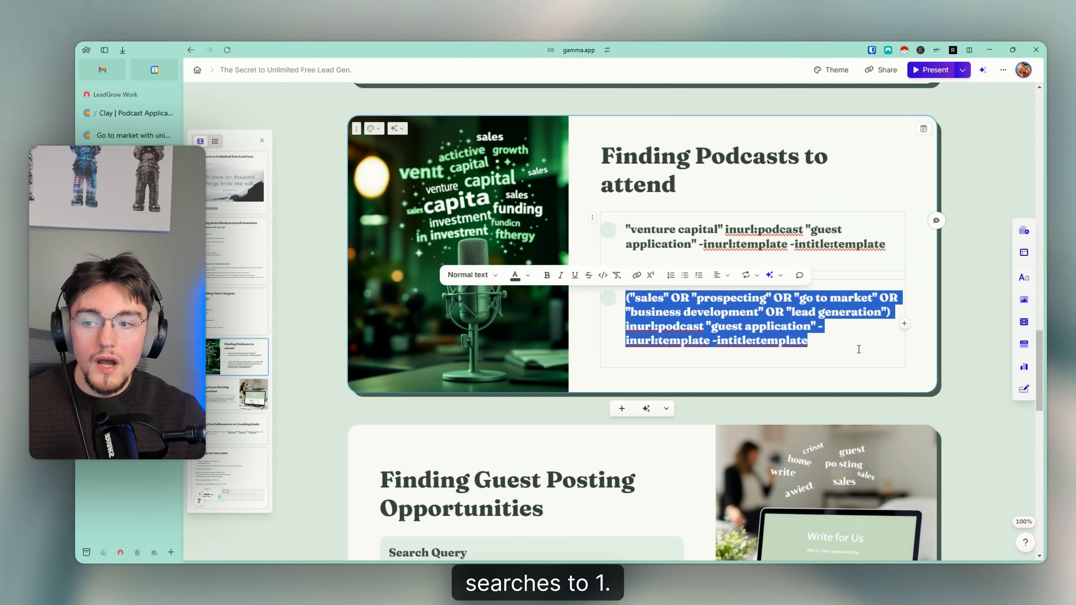
pyautogui.scroll(10, 837, 358)
pyautogui.scroll(-10, 605, 322)
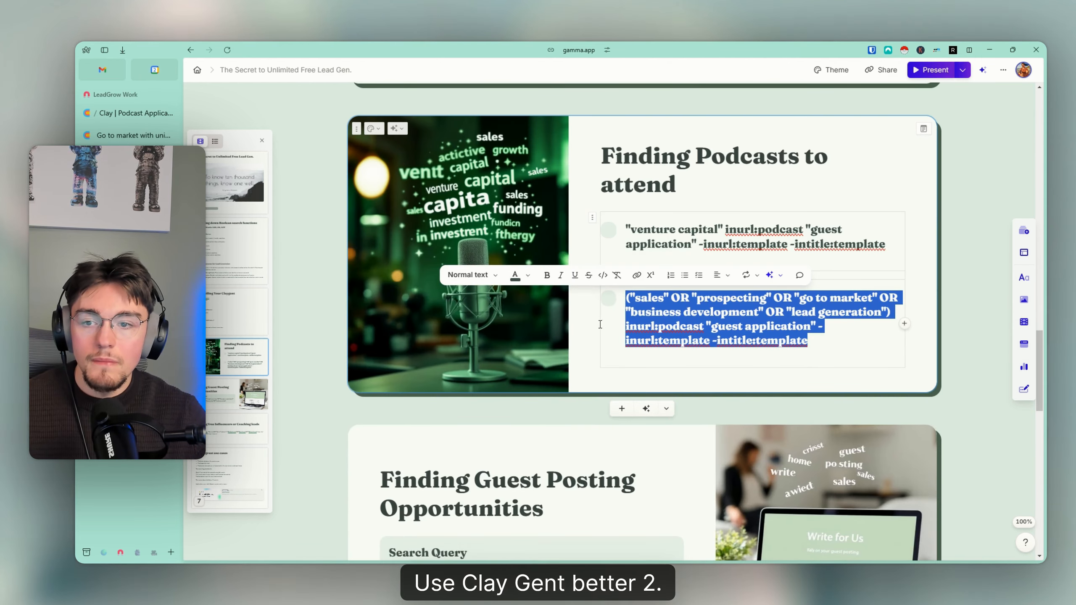
pyautogui.moveTo(606, 149); pyautogui.dragTo(744, 201)
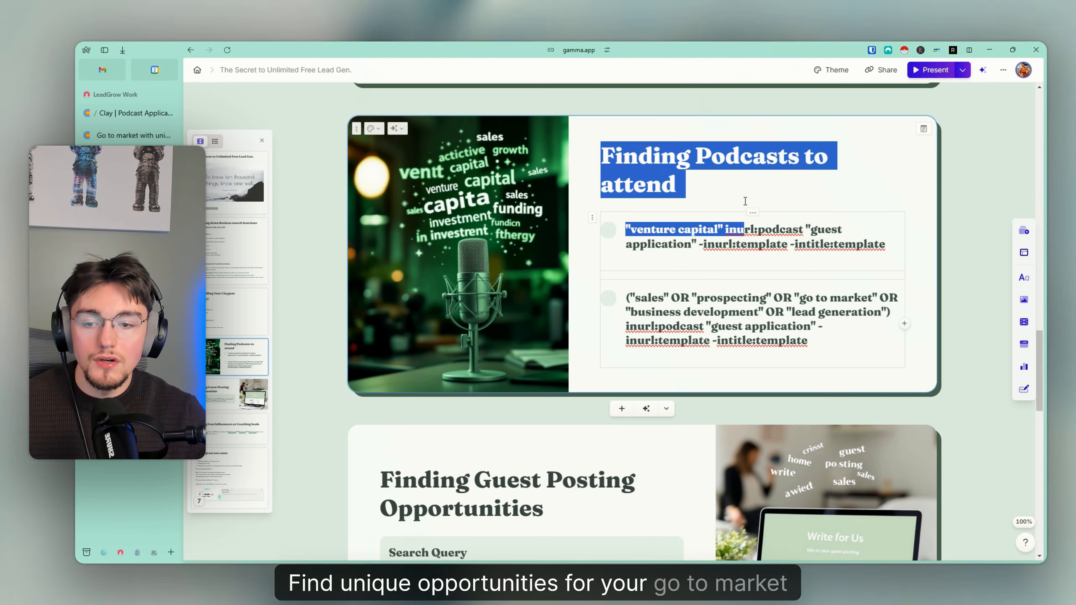
# Look over the "Finding Guest Posting Opportunities" and "Finding free Influencers or Coaching leads" cards, highlighting their headings.
pyautogui.scroll(-6, 685, 339)
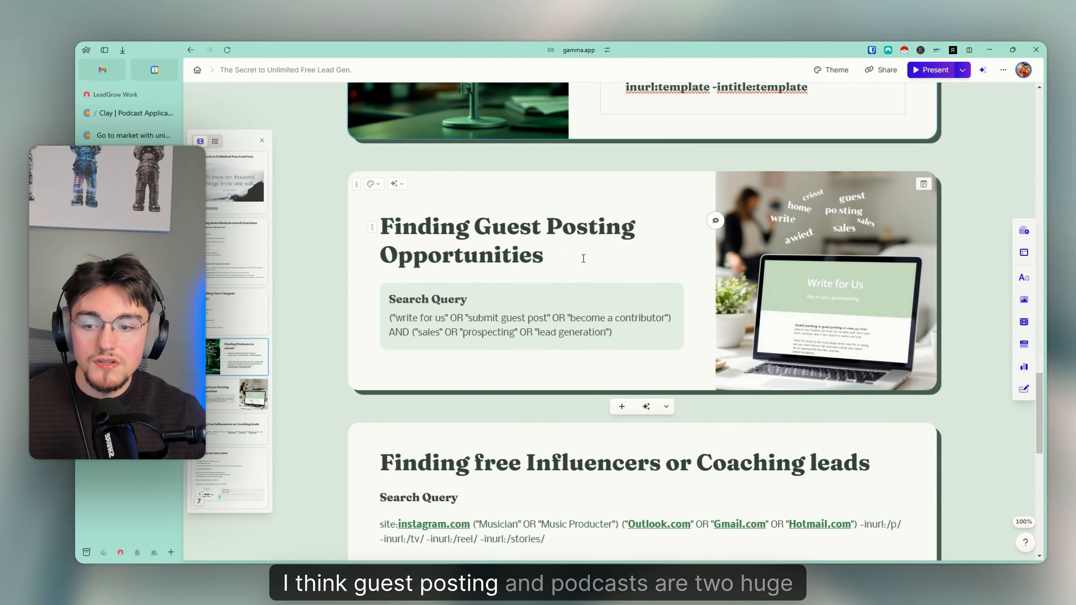
pyautogui.moveTo(534, 257); pyautogui.dragTo(331, 230)
pyautogui.click(577, 255)
pyautogui.scroll(-3, 579, 261)
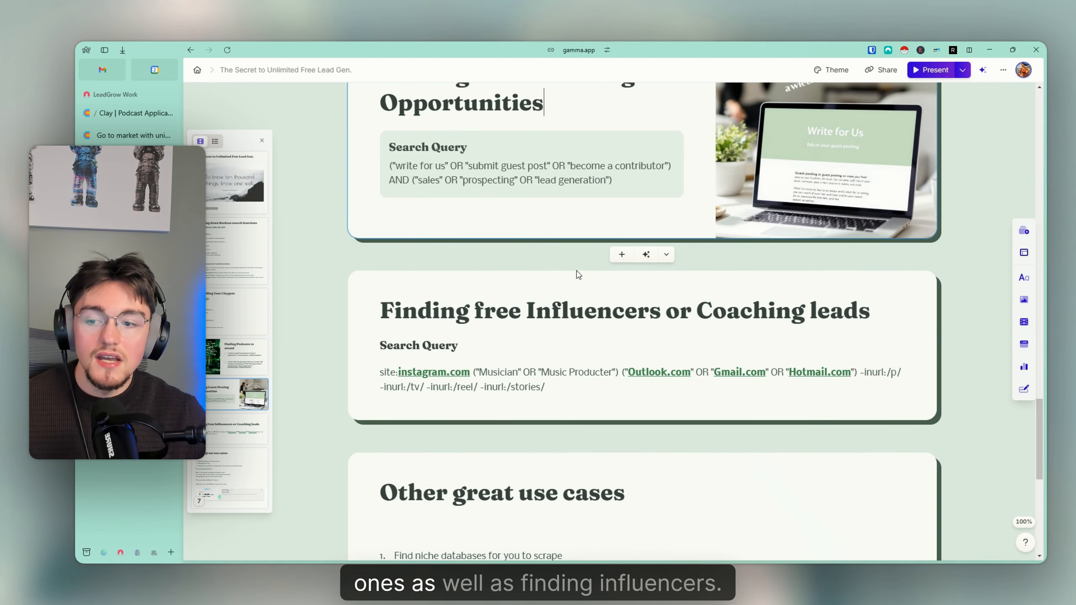
pyautogui.scroll(1, 597, 324)
pyautogui.moveTo(472, 360); pyautogui.dragTo(739, 360)
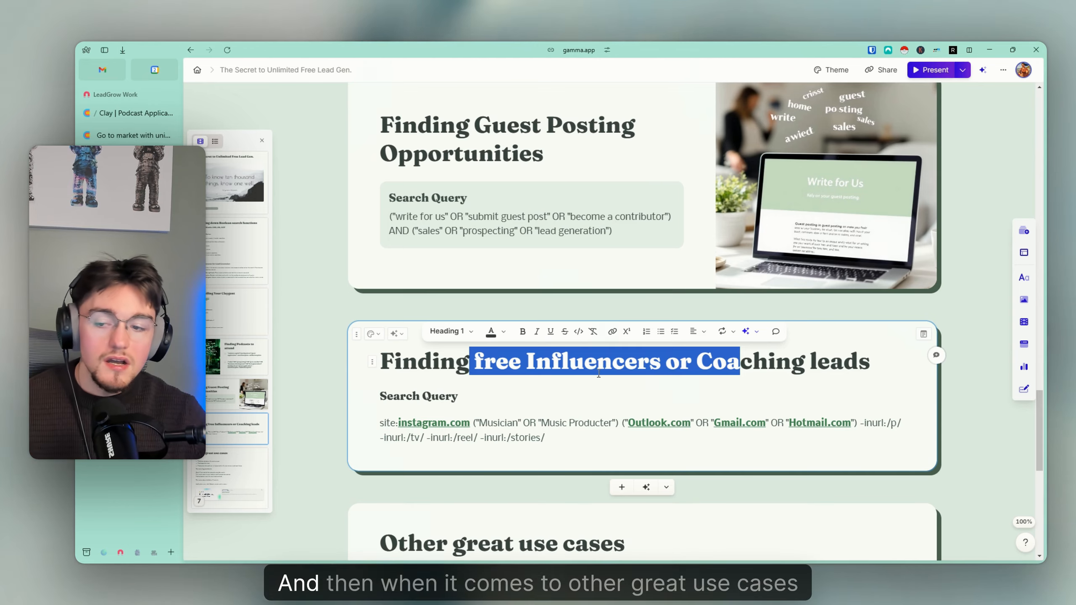
pyautogui.click(603, 360)
# Go through the three numbered items on the "Other great use cases" card, highlighting niche databases, competitor tools and partnership opportunities in turn.
pyautogui.scroll(-3, 606, 363)
pyautogui.scroll(-4, 606, 364)
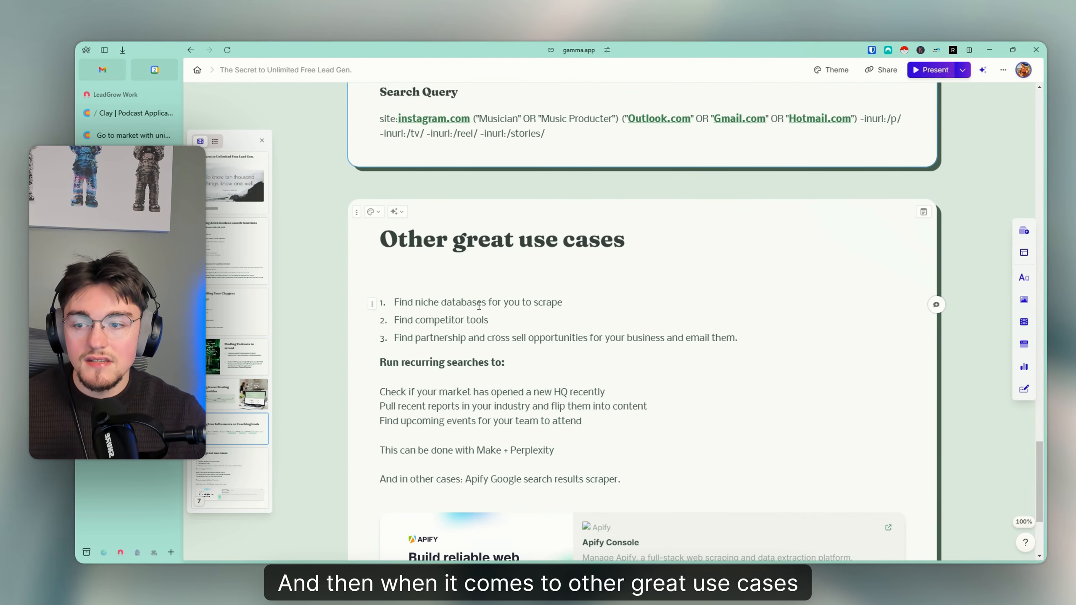
pyautogui.click(478, 275)
pyautogui.scroll(-1, 465, 270)
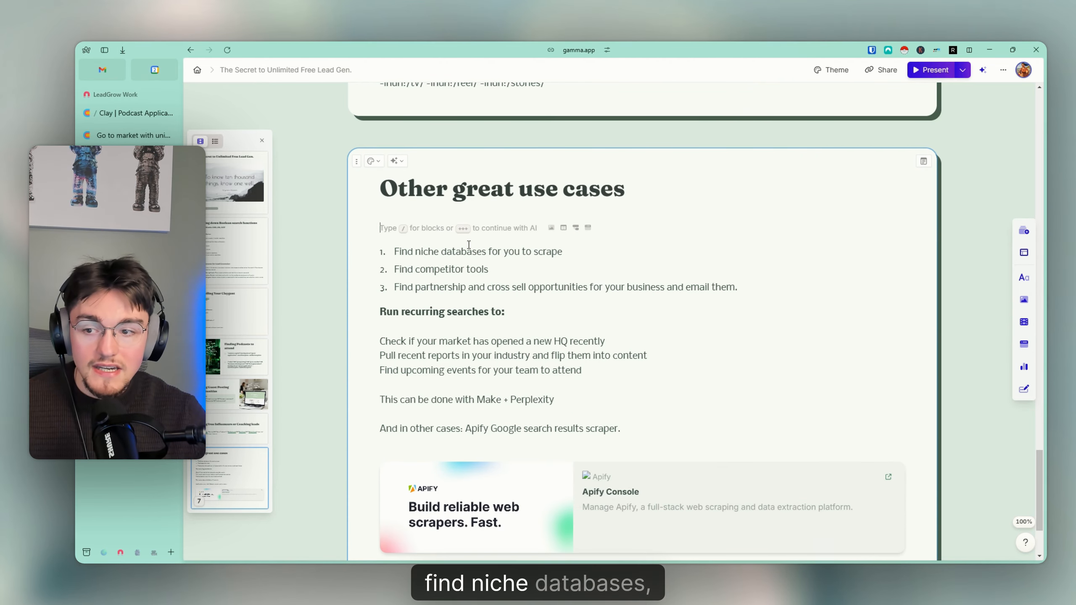
pyautogui.moveTo(390, 250); pyautogui.dragTo(600, 248)
pyautogui.click(552, 276)
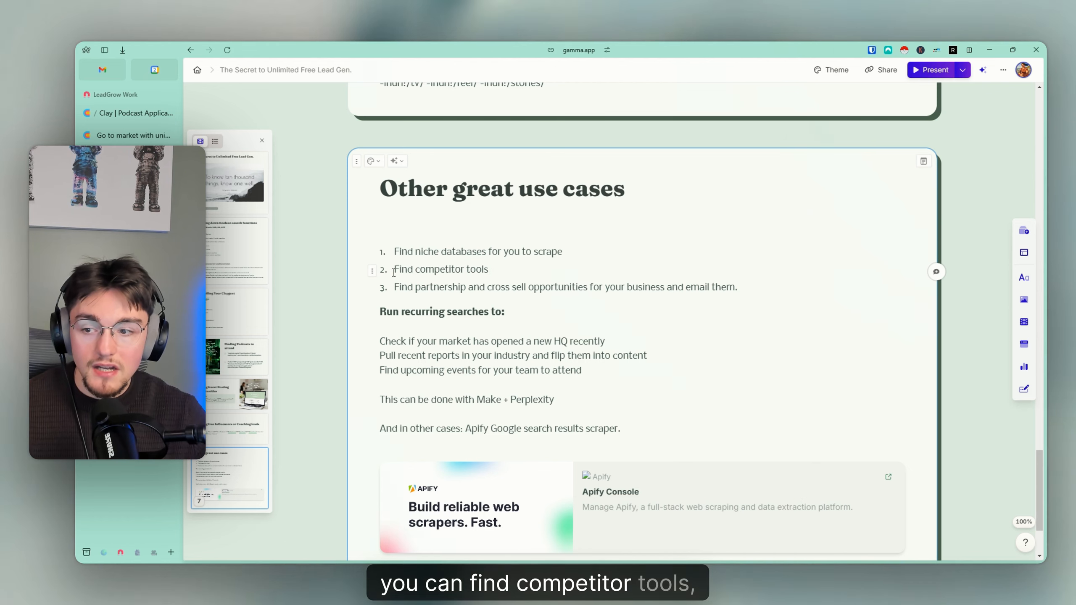
pyautogui.moveTo(394, 269); pyautogui.dragTo(502, 271)
pyautogui.click(514, 288)
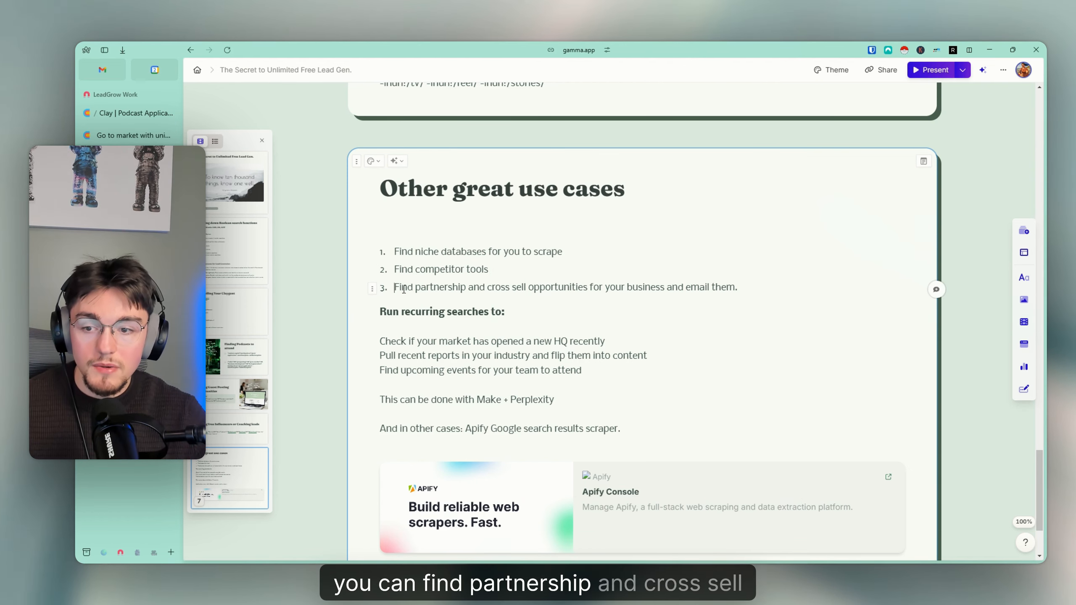
pyautogui.moveTo(394, 288); pyautogui.dragTo(739, 288)
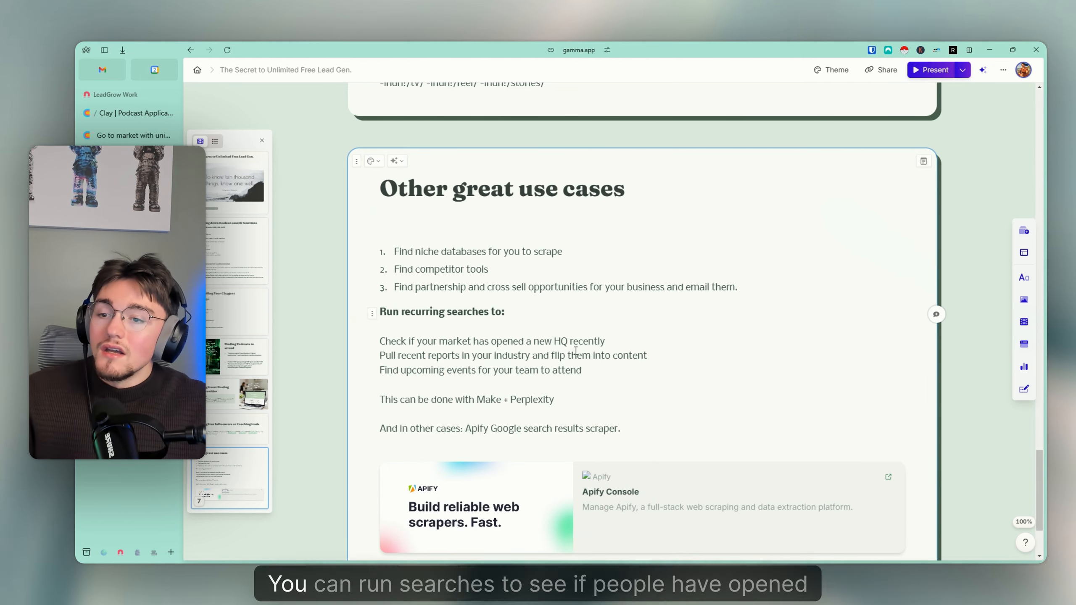
# Examine the "Run recurring searches to:" lines about new HQs, industry reports and upcoming events, highlighting each one.
pyautogui.scroll(-3, 541, 347)
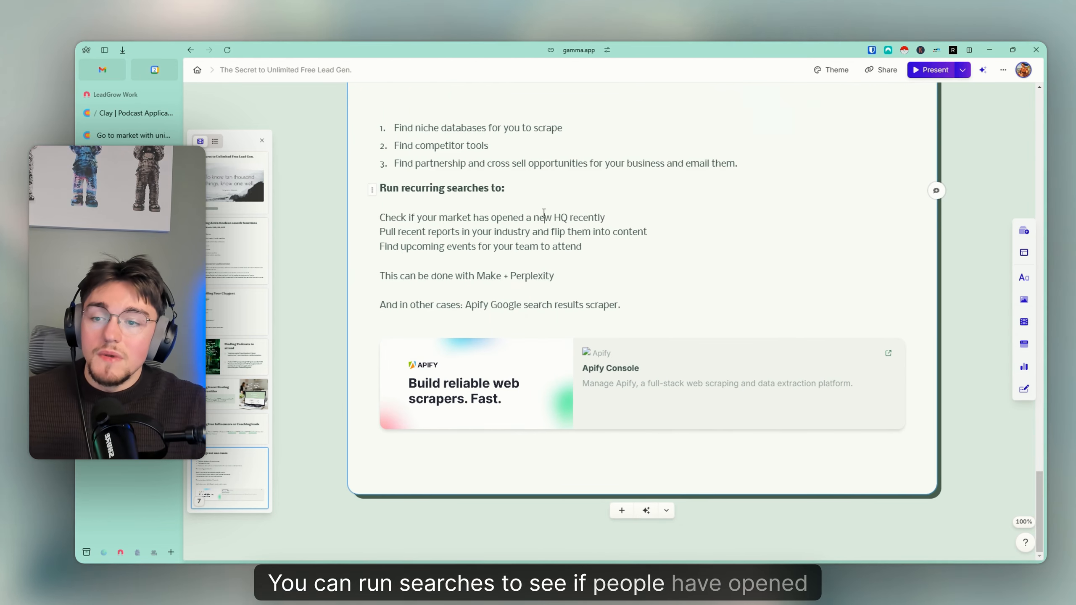
pyautogui.moveTo(618, 217); pyautogui.dragTo(378, 218)
pyautogui.moveTo(553, 218); pyautogui.dragTo(513, 218)
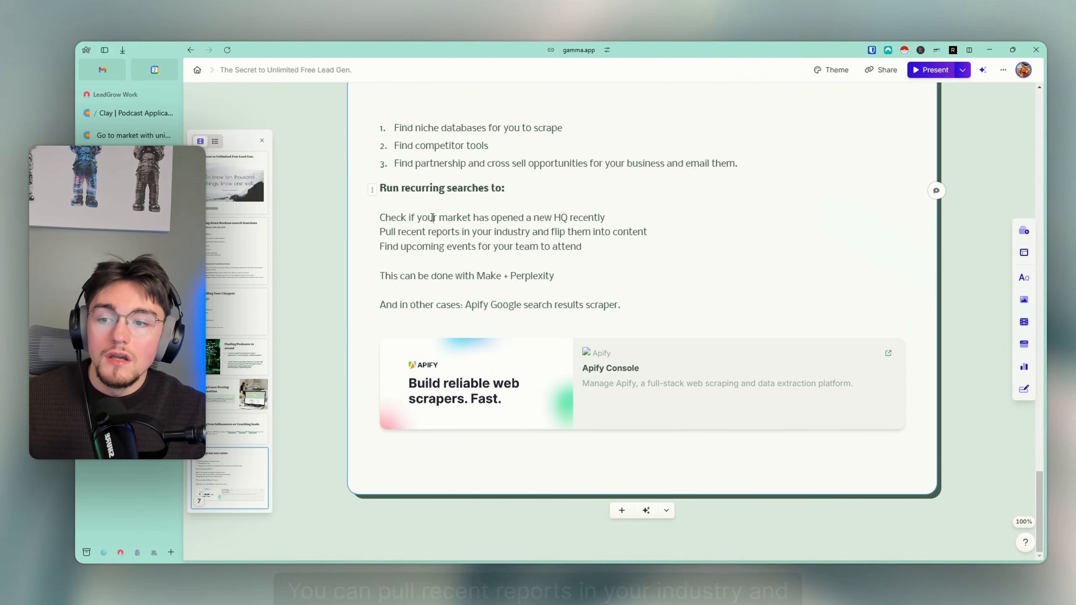
pyautogui.moveTo(411, 232); pyautogui.dragTo(652, 228)
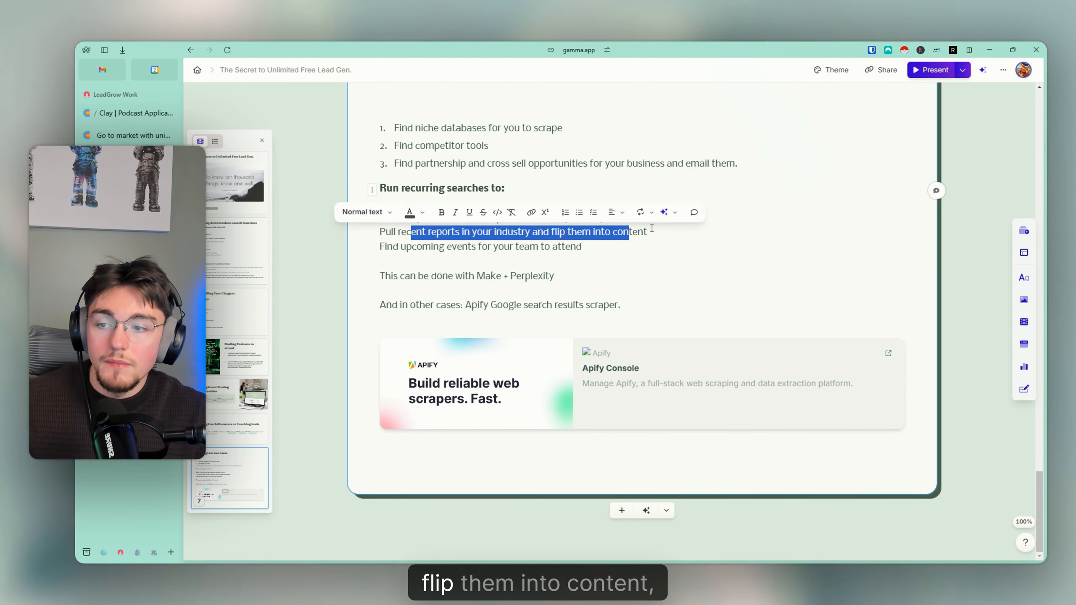
pyautogui.click(373, 253)
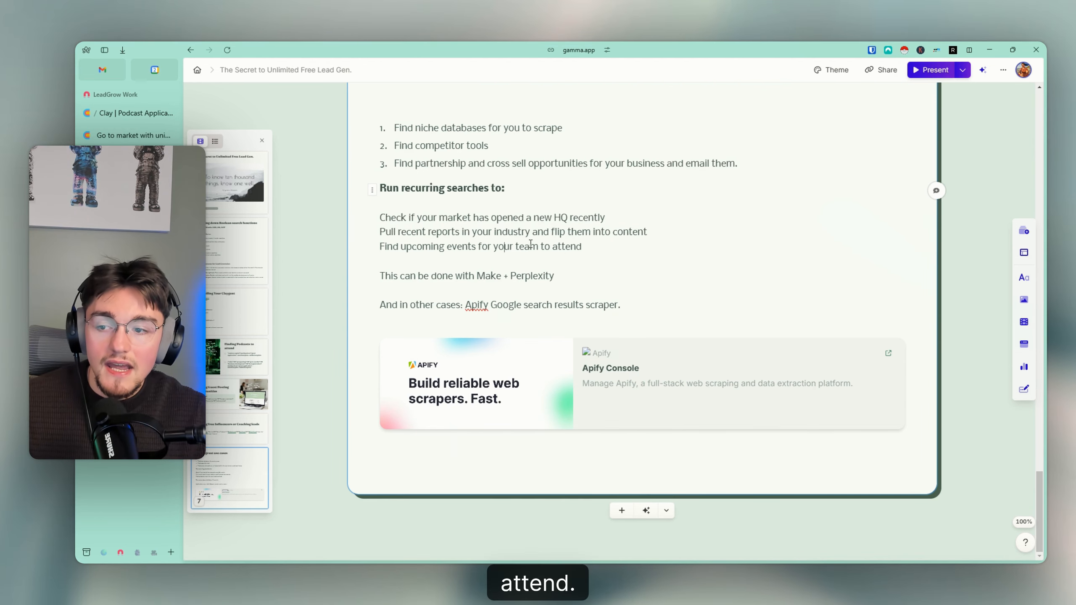
pyautogui.moveTo(414, 244); pyautogui.dragTo(380, 232)
pyautogui.click(572, 248)
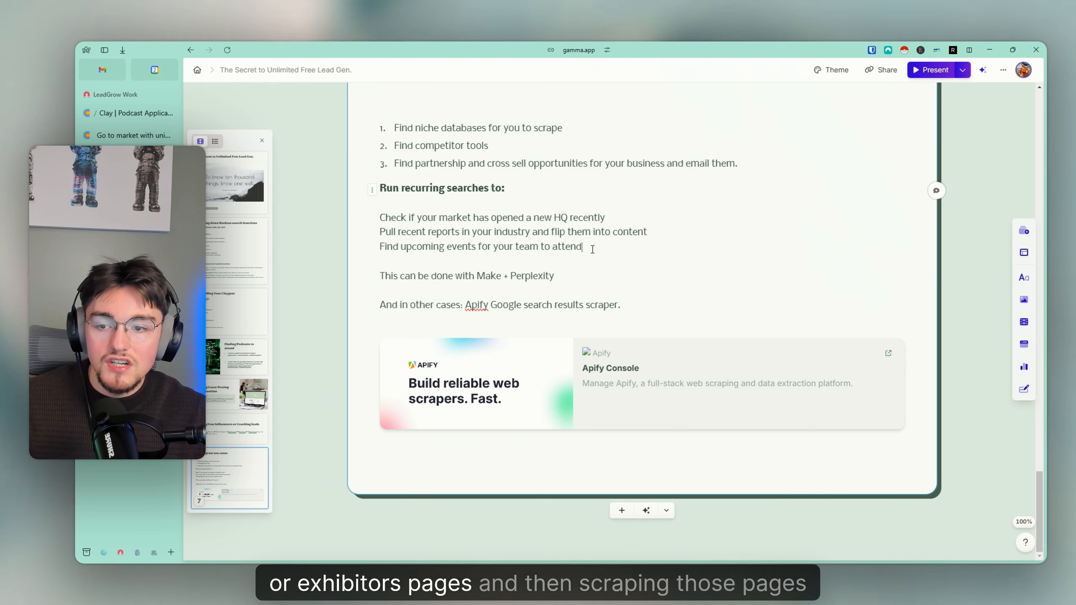
pyautogui.tripleClick(576, 249)
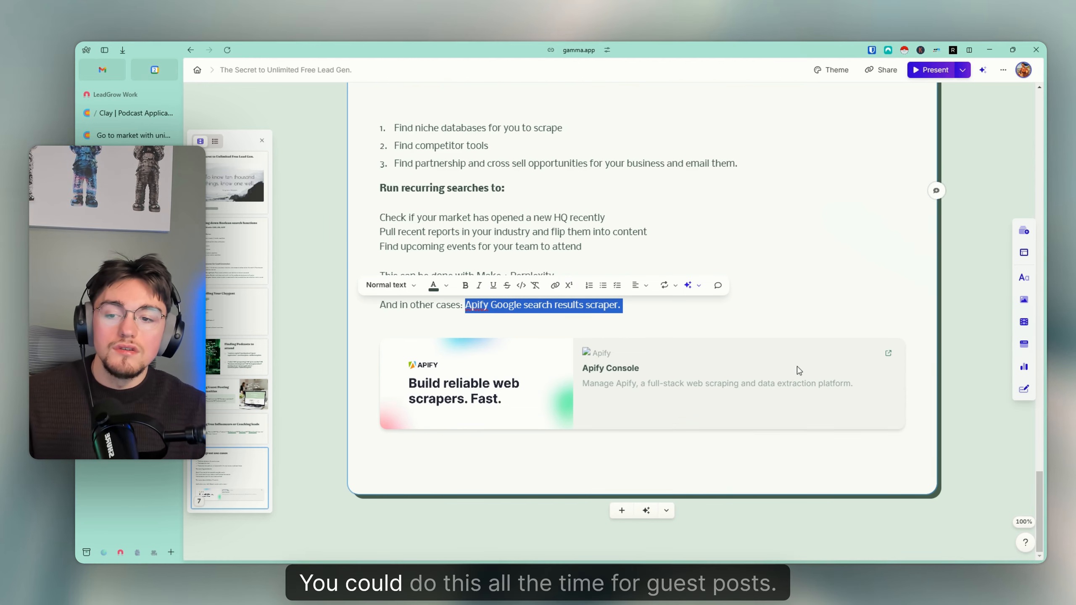
# Revisit the guest posting and influencer cards, then highlight the text from the recurring searches through the Apify scraper line on the last card.
pyautogui.scroll(10, 607, 353)
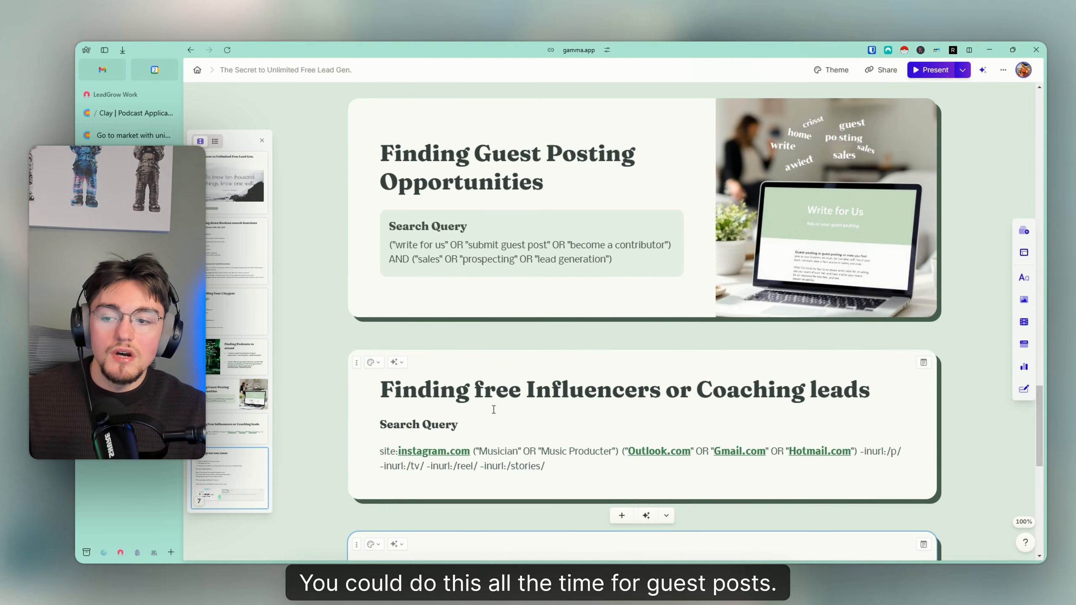
pyautogui.scroll(-10, 551, 396)
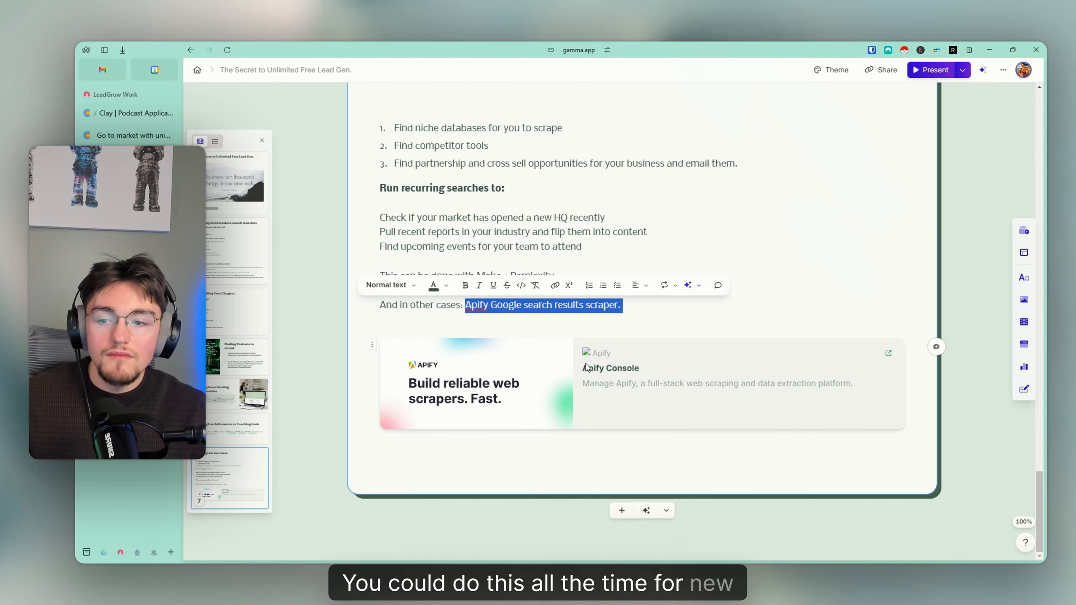
pyautogui.scroll(5, 745, 329)
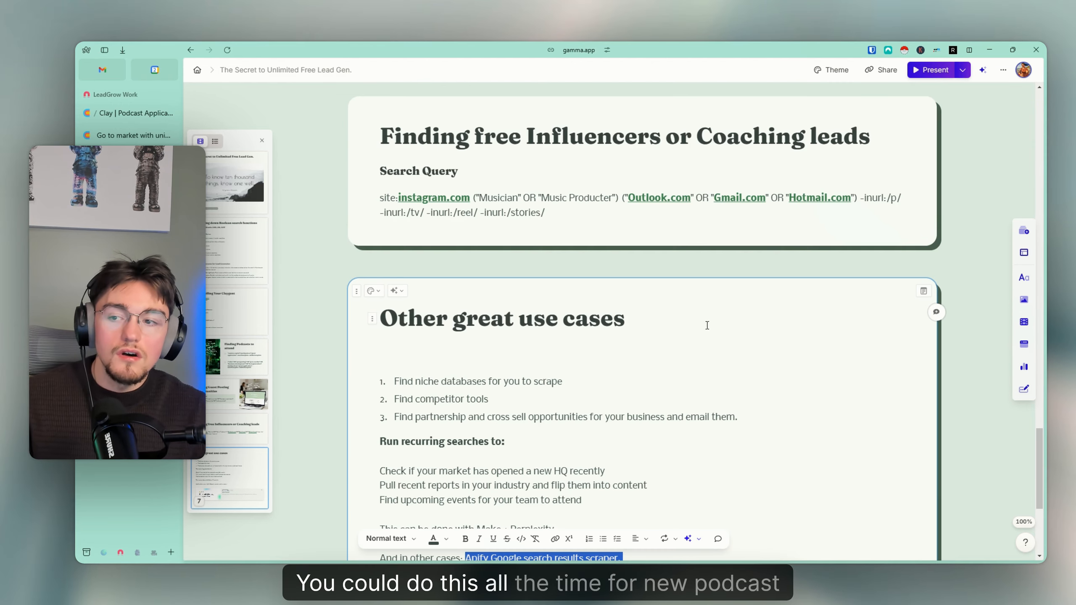
pyautogui.scroll(8, 707, 325)
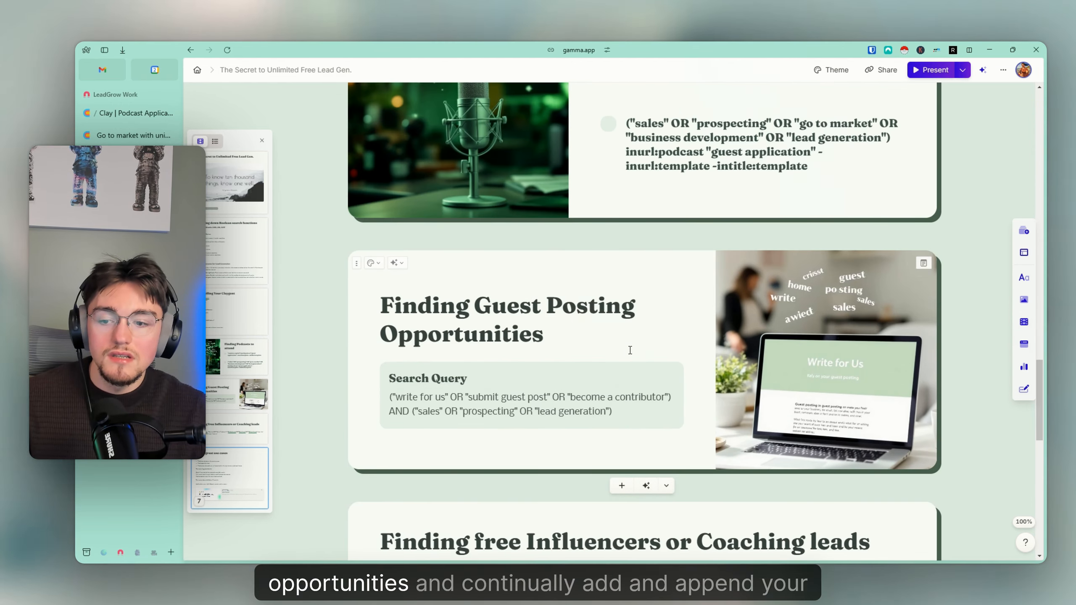
pyautogui.scroll(-12, 624, 354)
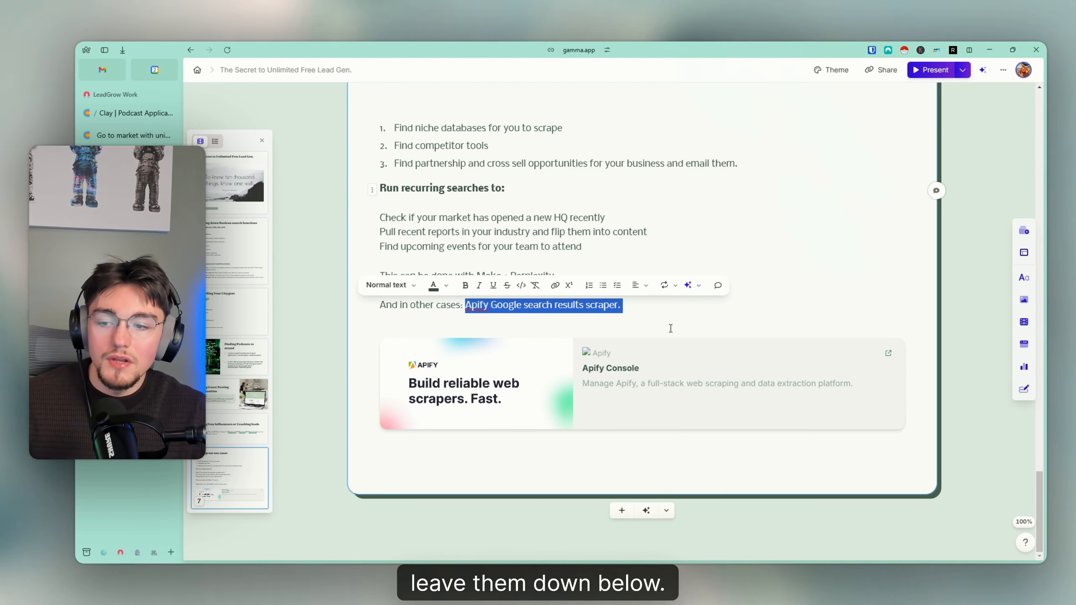
pyautogui.click(650, 309)
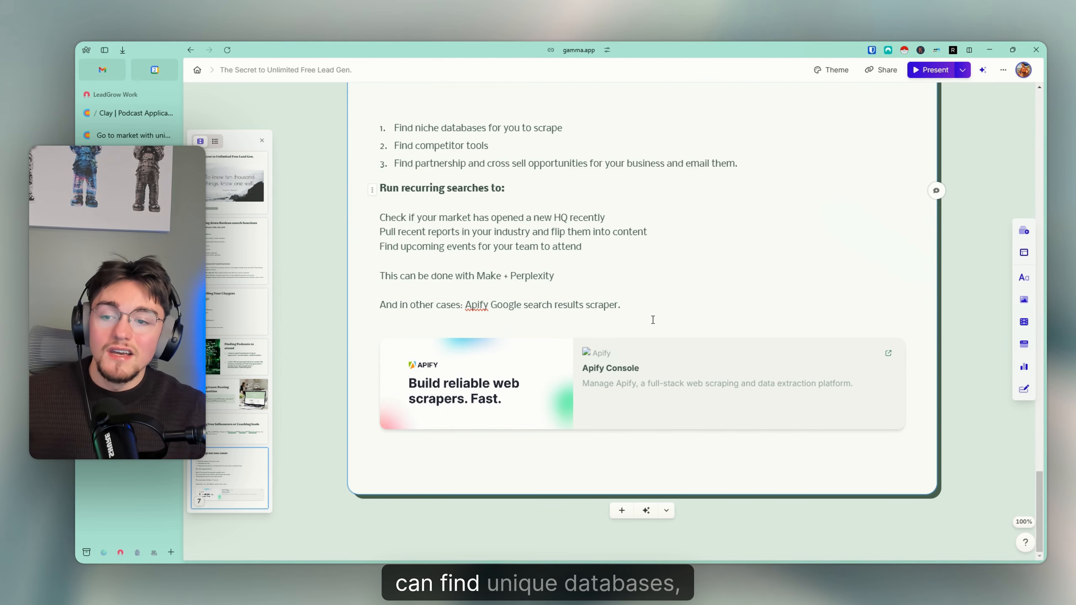
pyautogui.moveTo(644, 312); pyautogui.dragTo(381, 216)
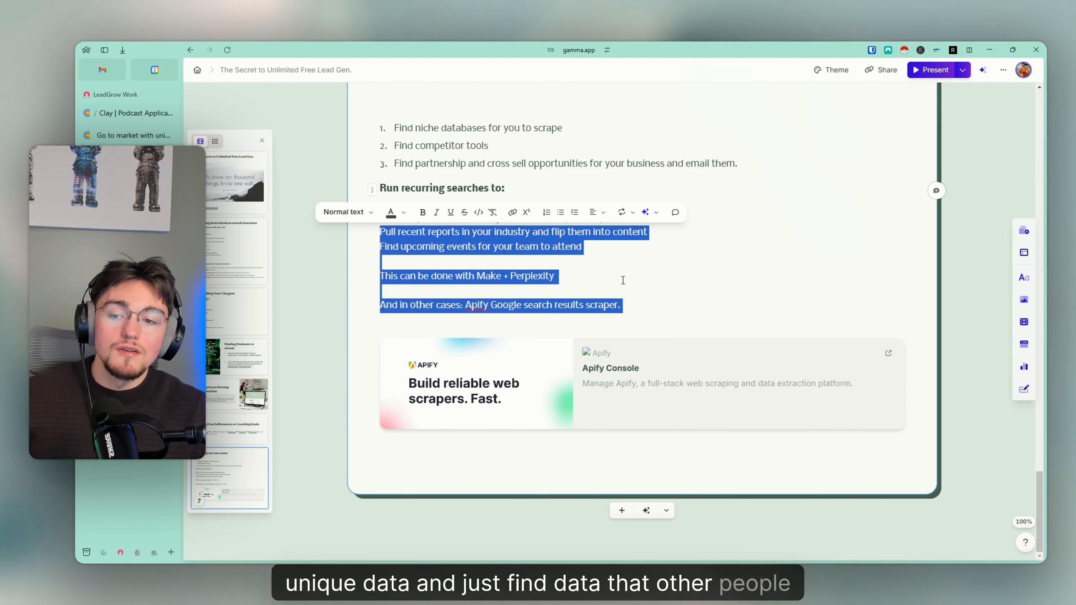